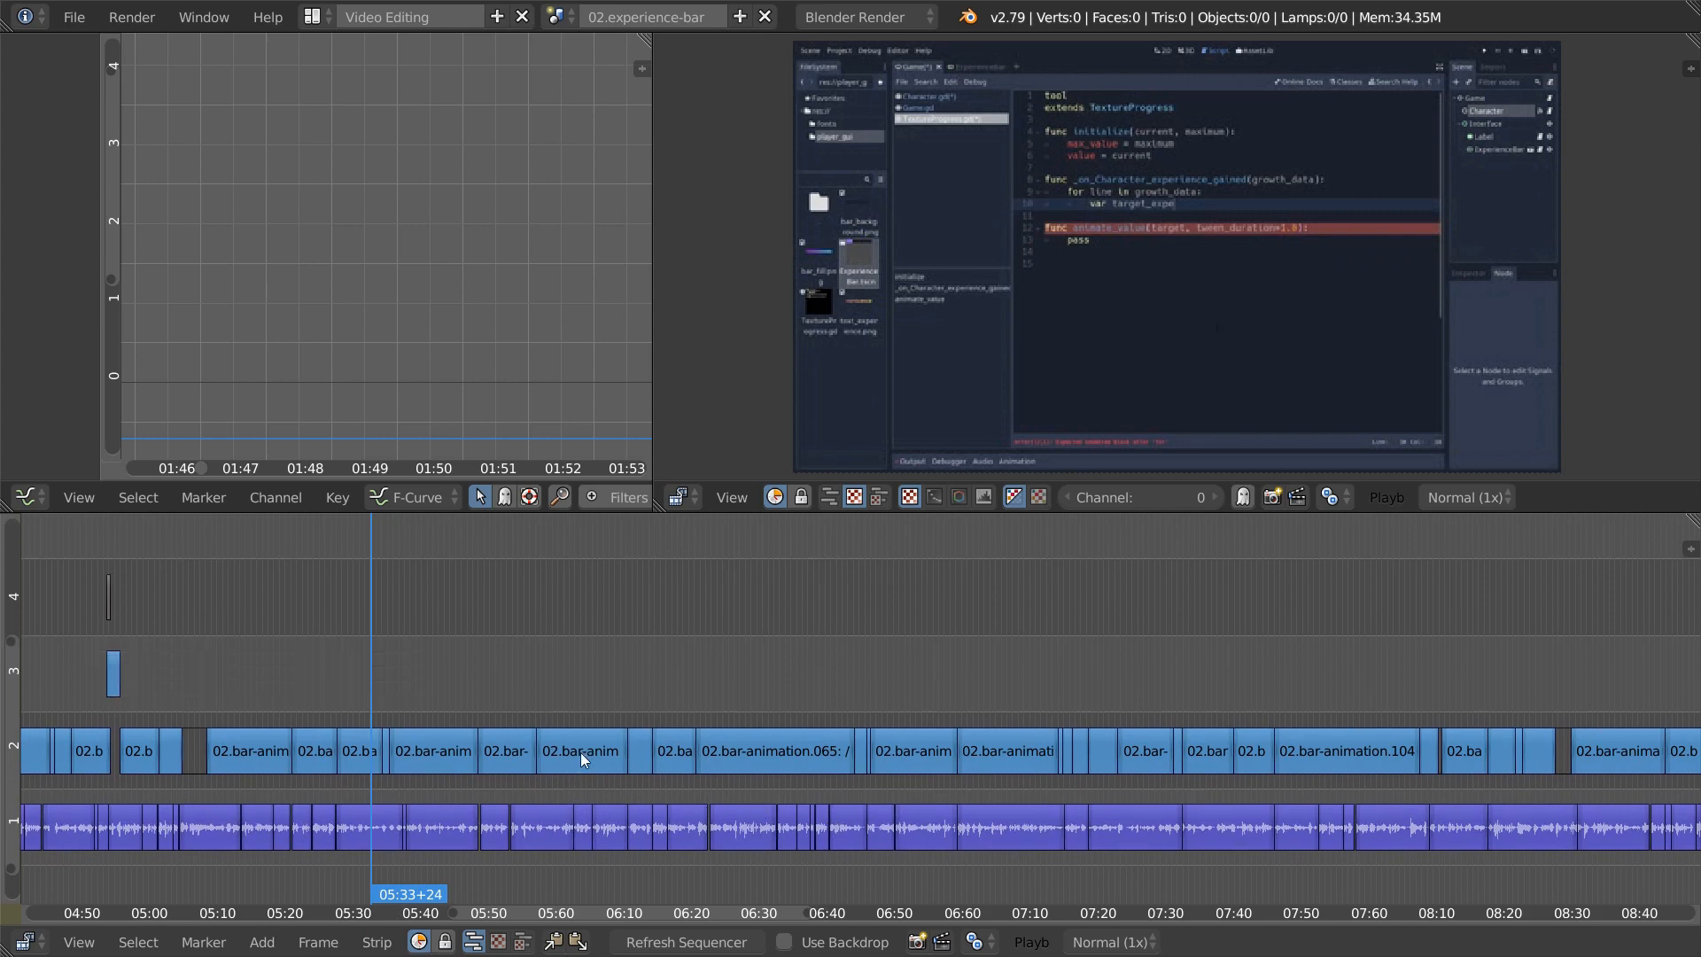
- Duplicate the video strip near 07:05 together with its audio strip, placing the copies on channels 4 and 3 near 06:40
right_click(581, 753)
right_click(824, 751)
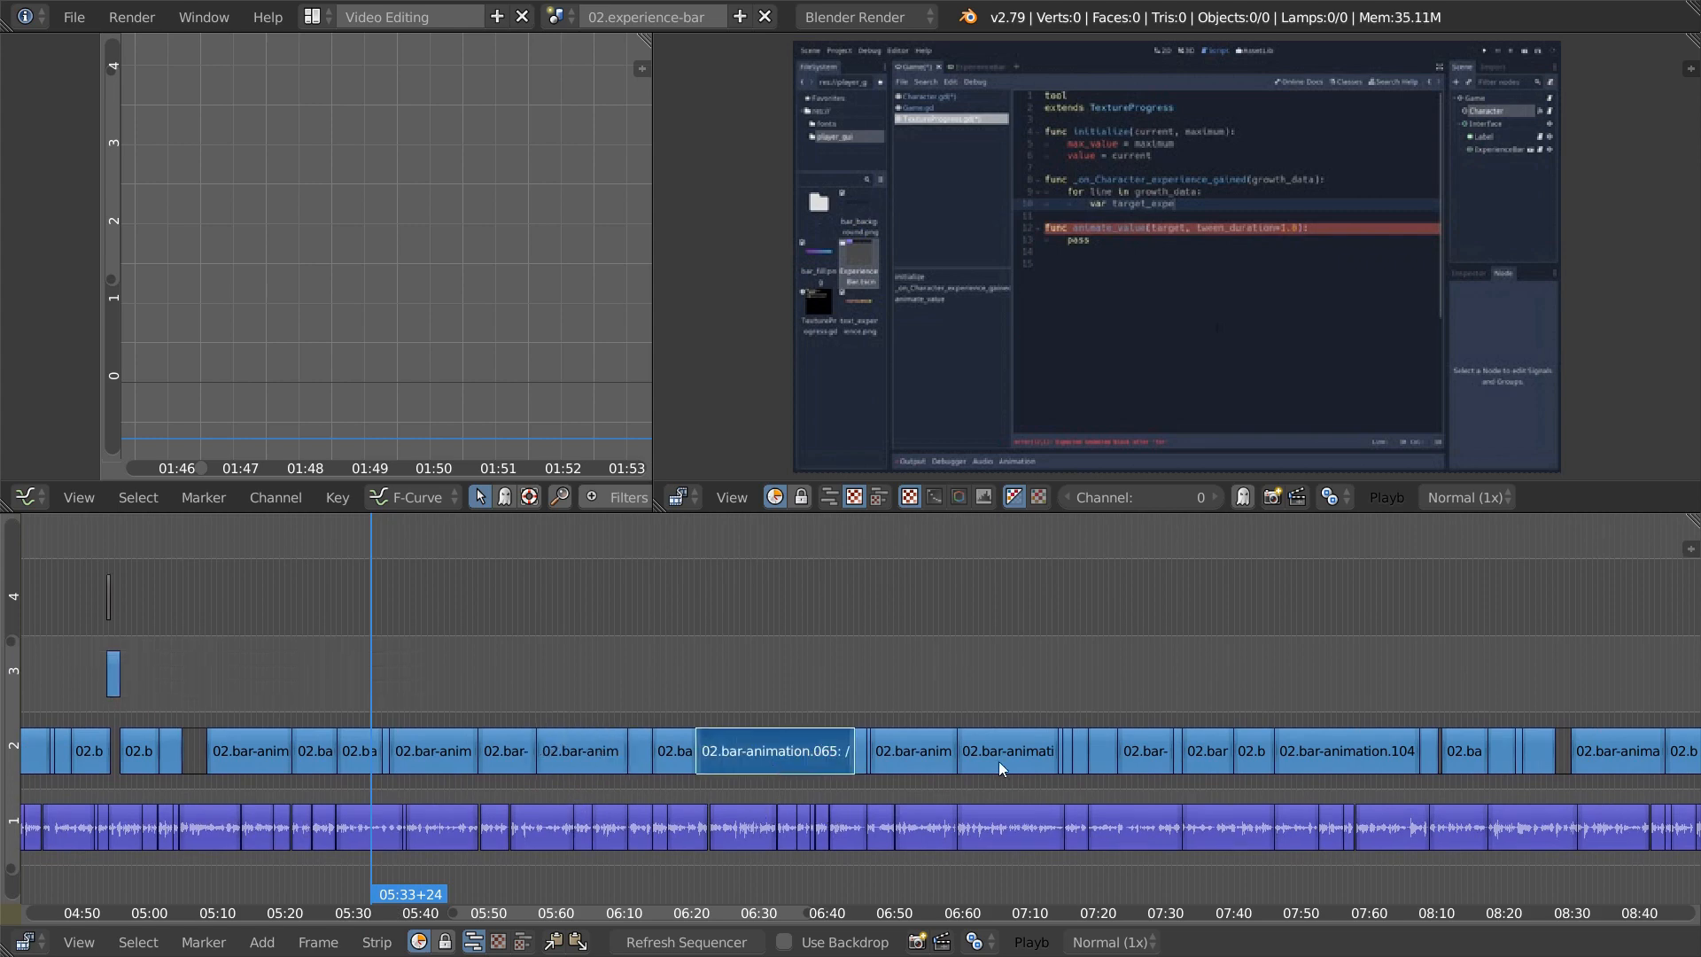
right_click(1022, 757)
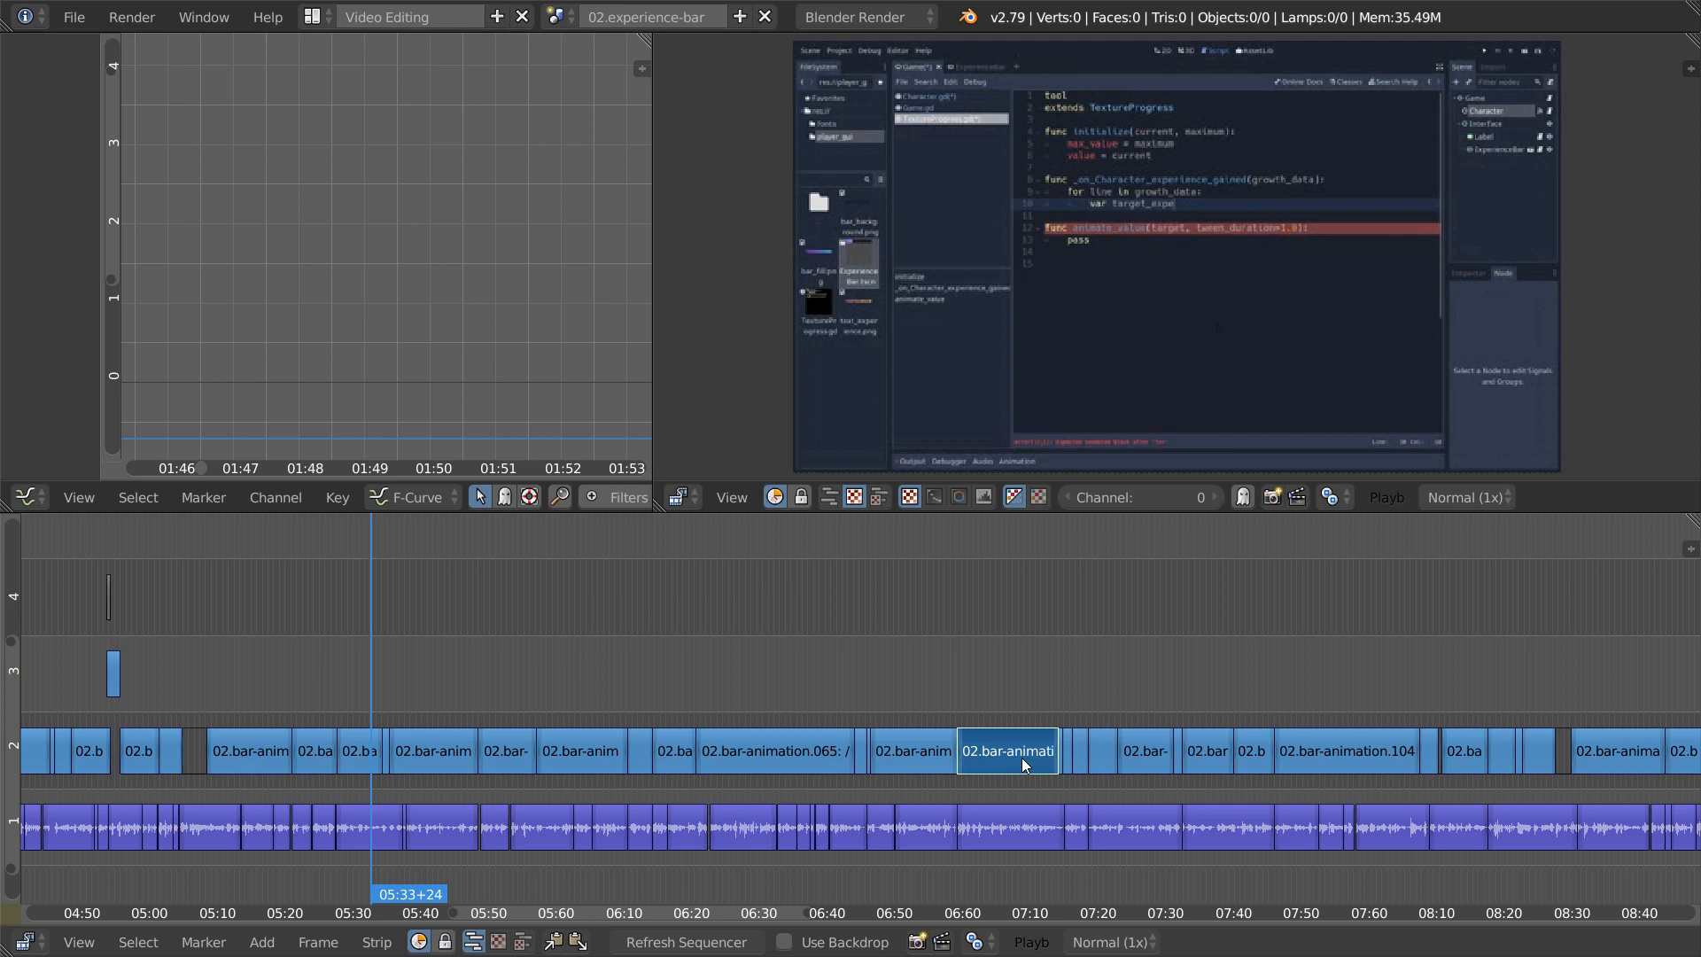
ctrl+right_click(1016, 821)
ctrl+right_click(997, 820)
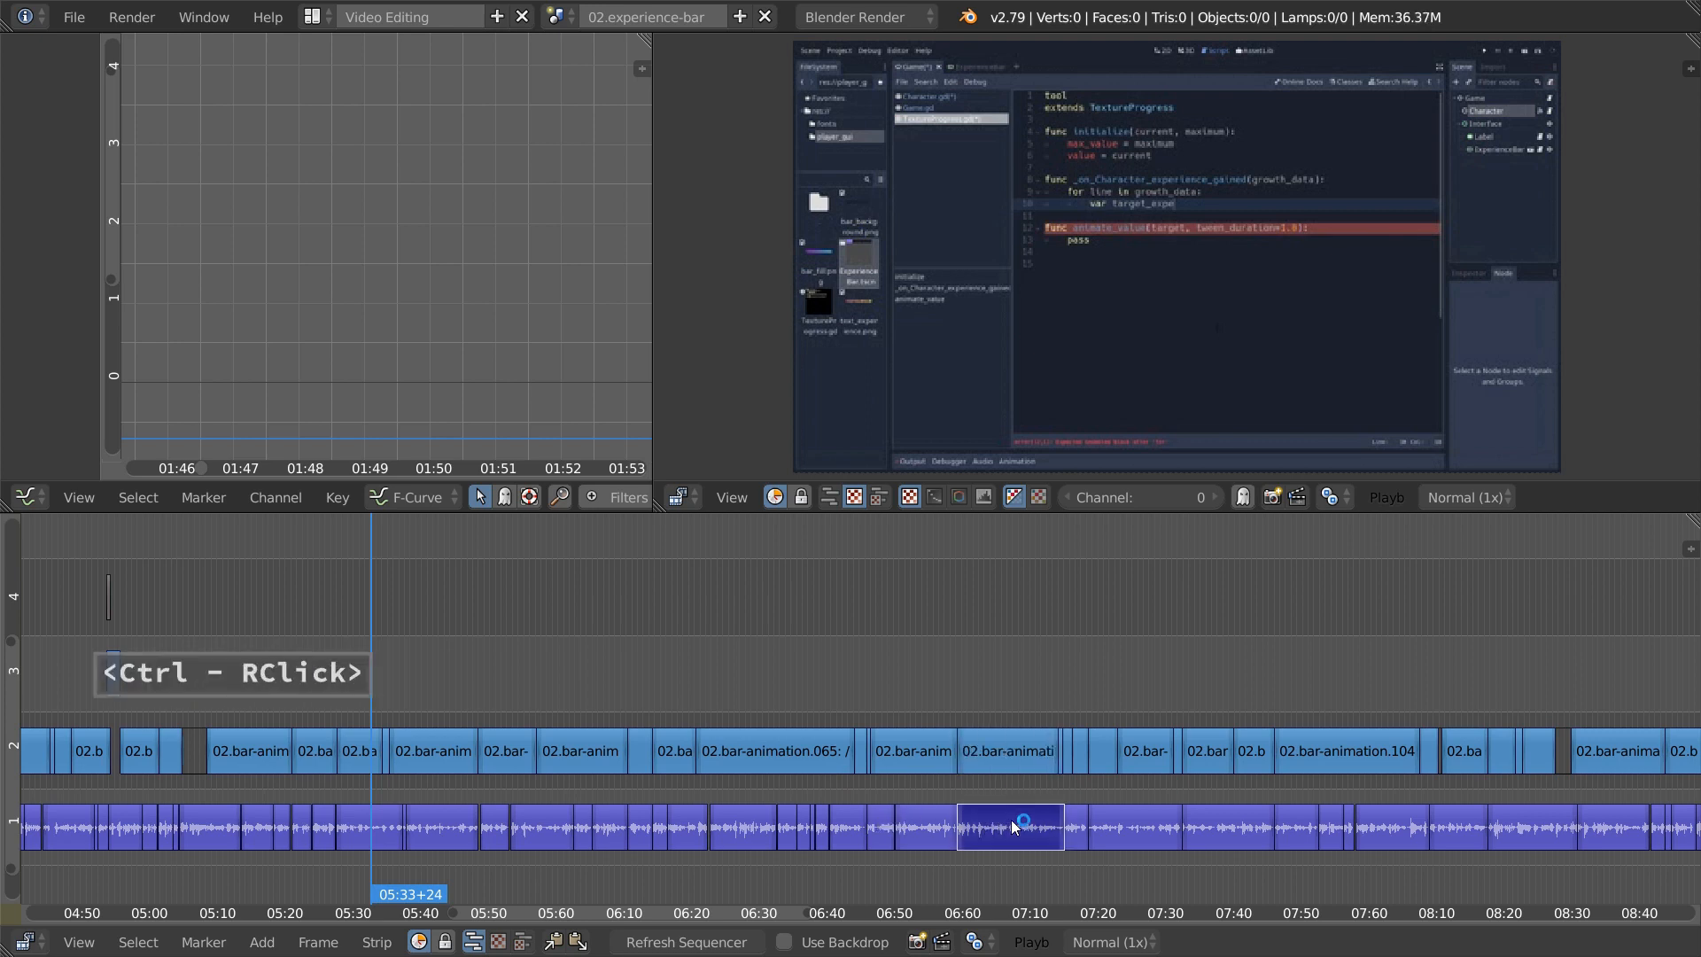
ctrl+right_click(1012, 768)
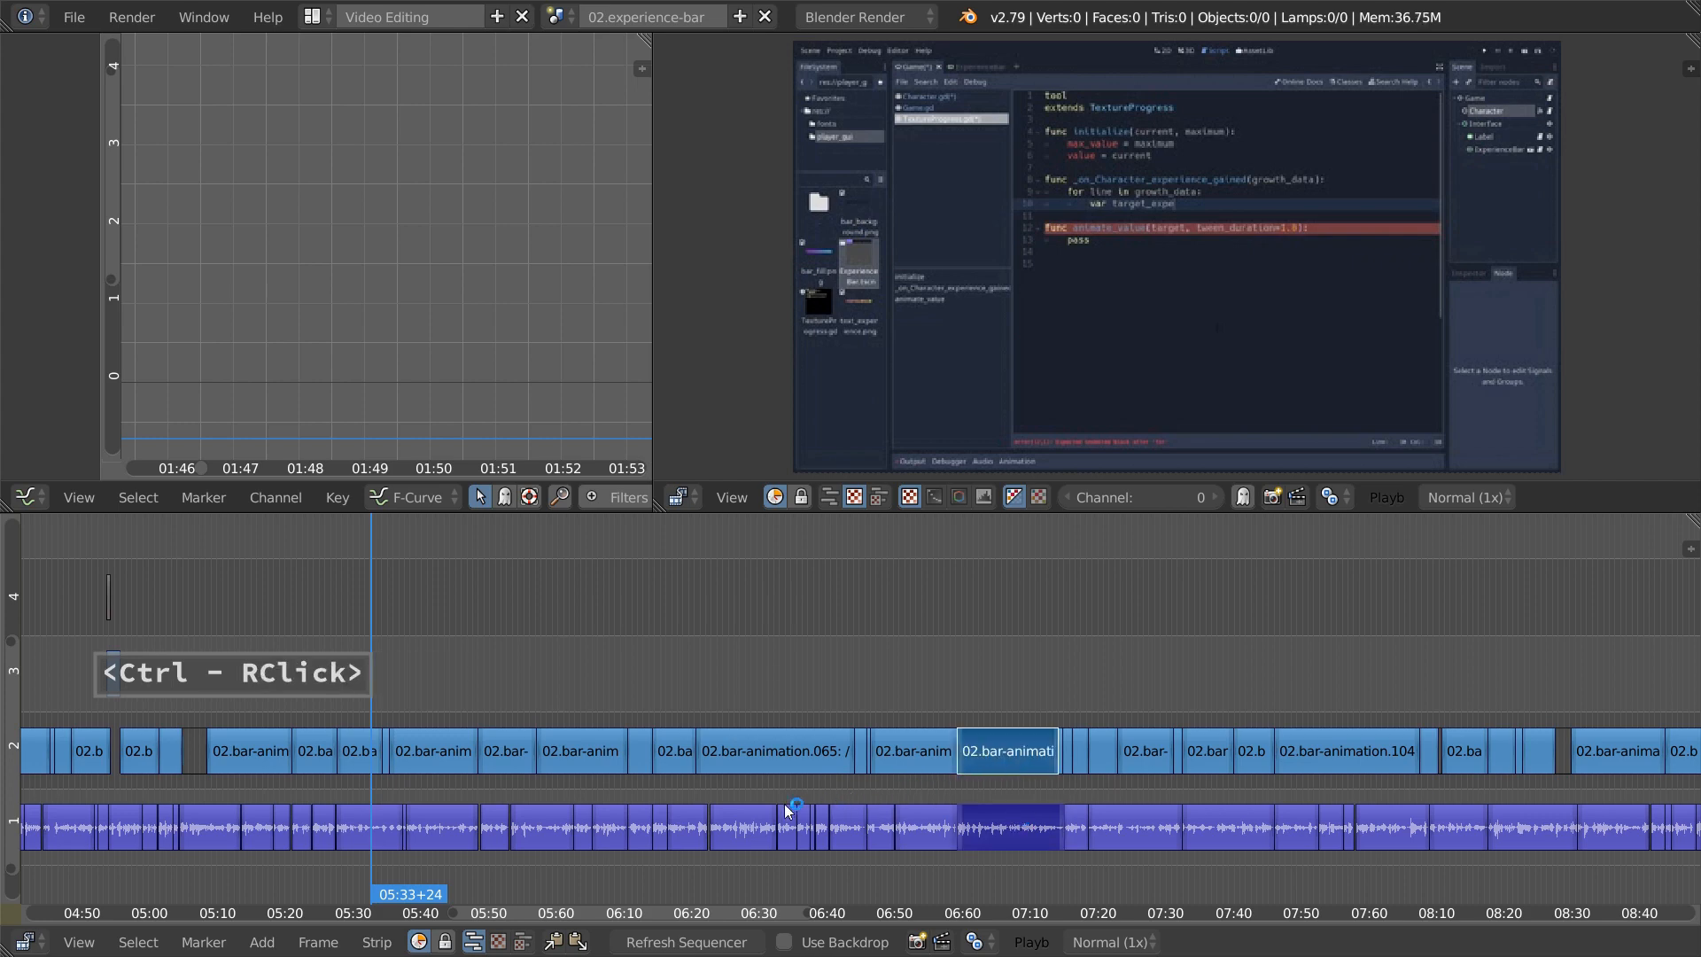
key(g)
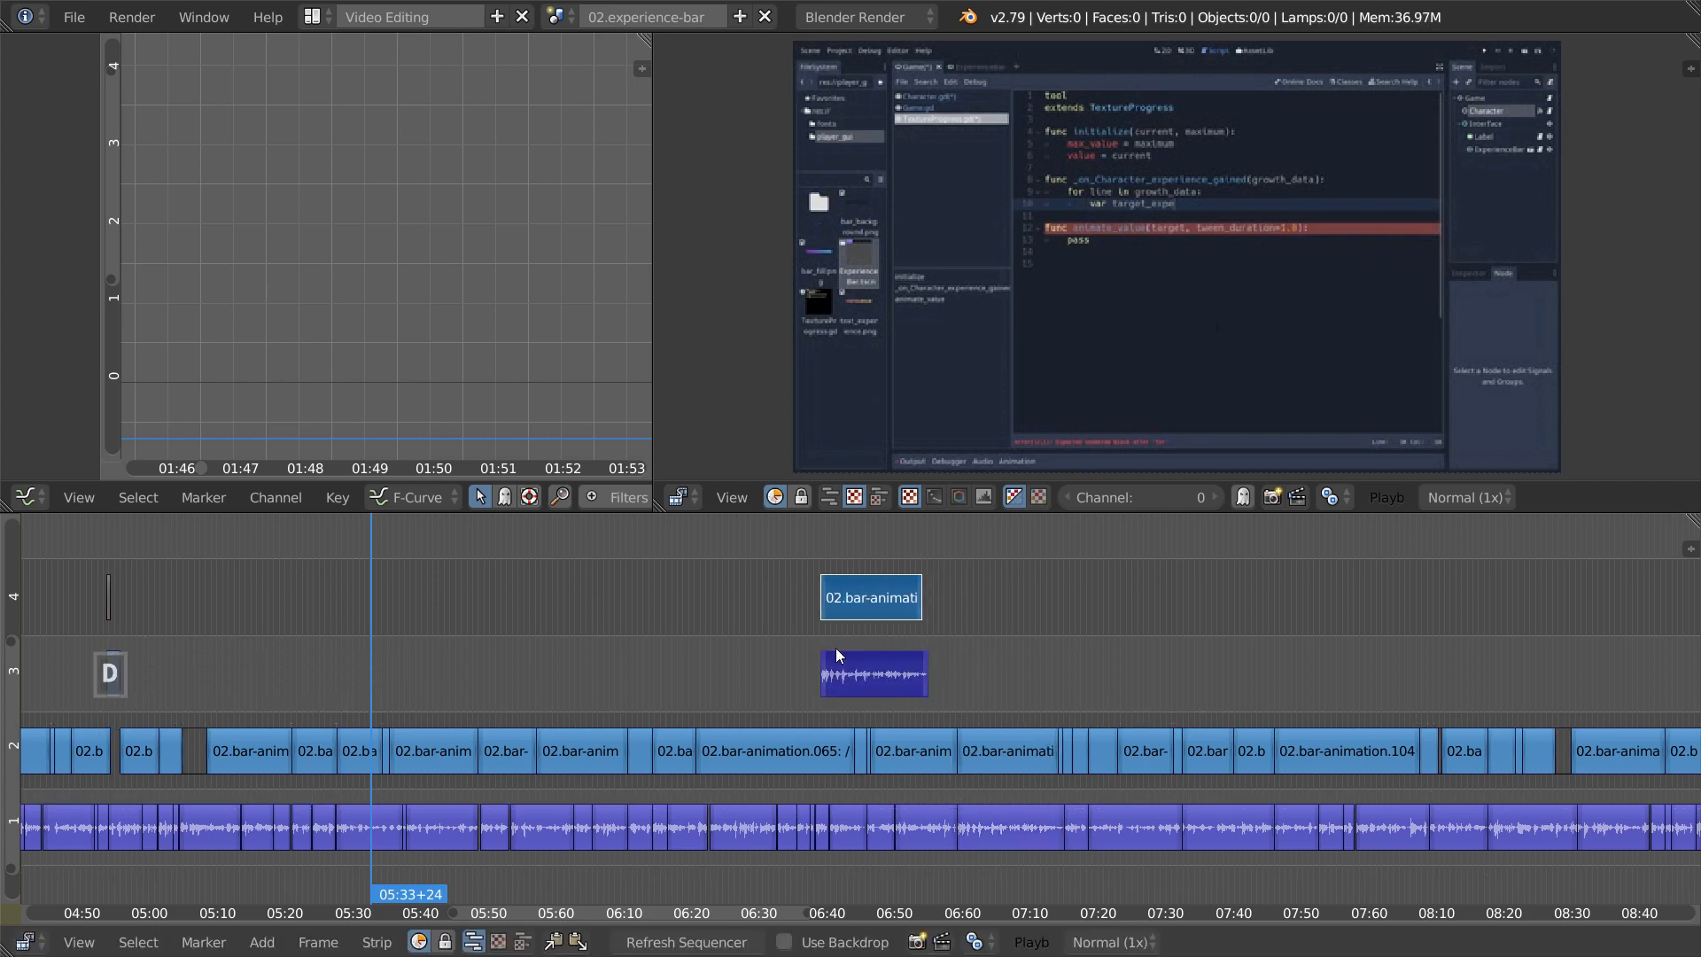
- Extend the start of both duplicated strips back to 06:35+23 and trim their ends at 06:51+26
ctrl+click(815, 647)
drag(811, 640, 793, 630)
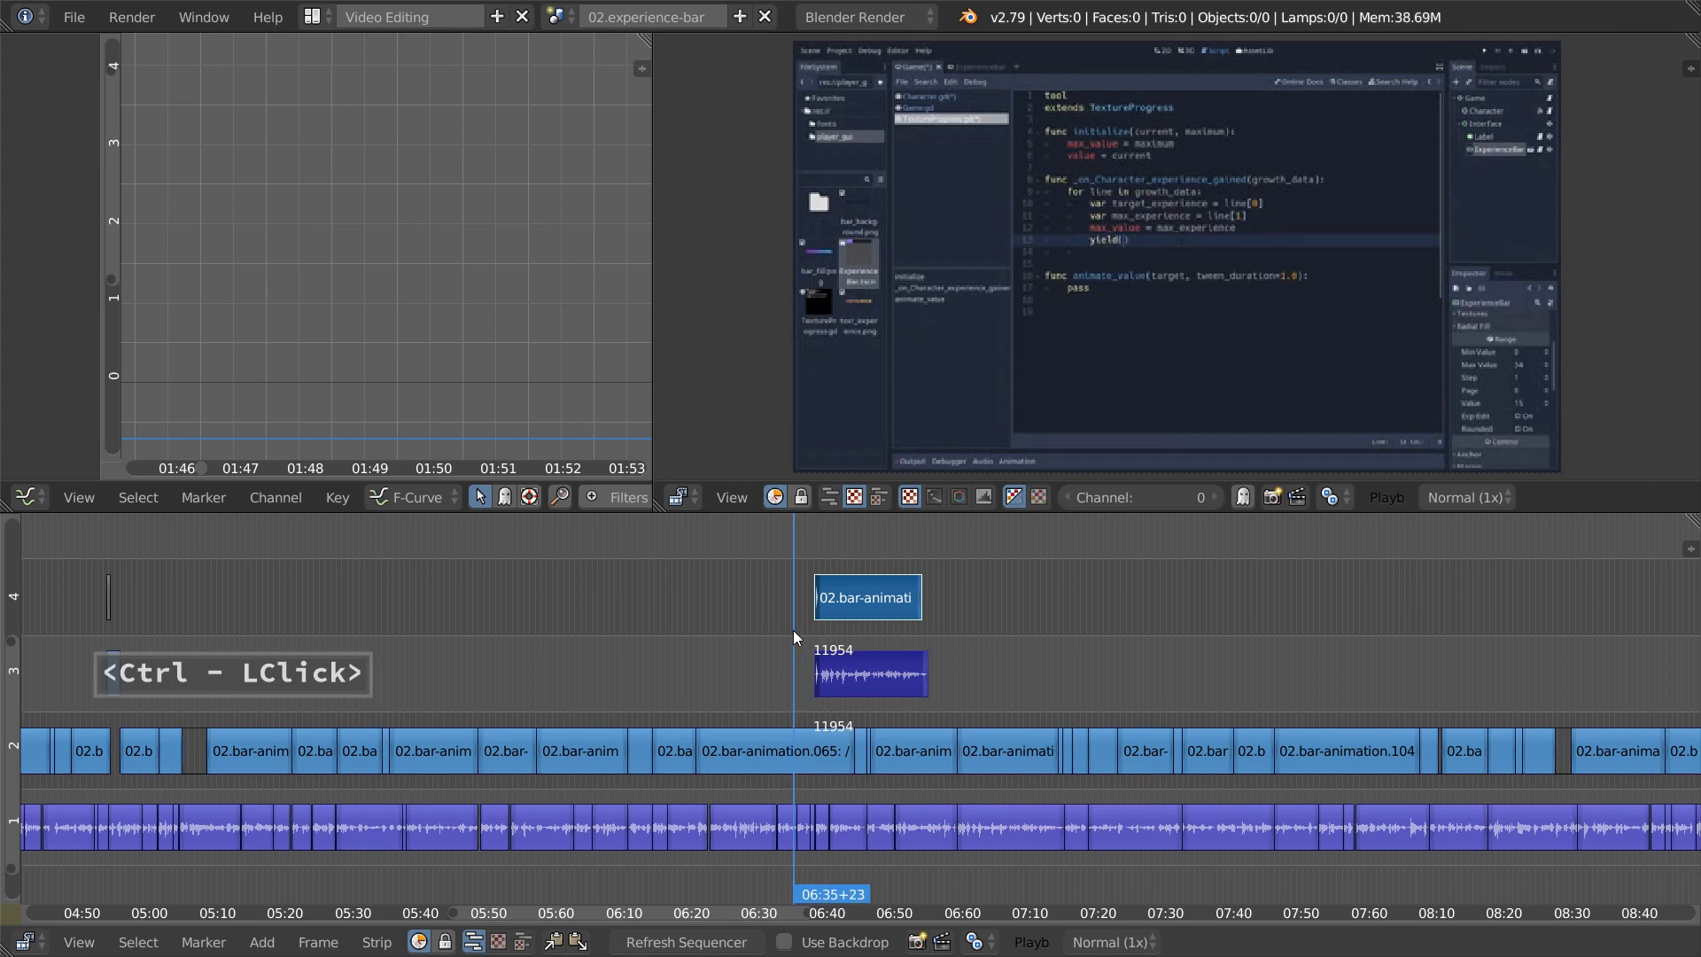
key(s)
click(903, 651)
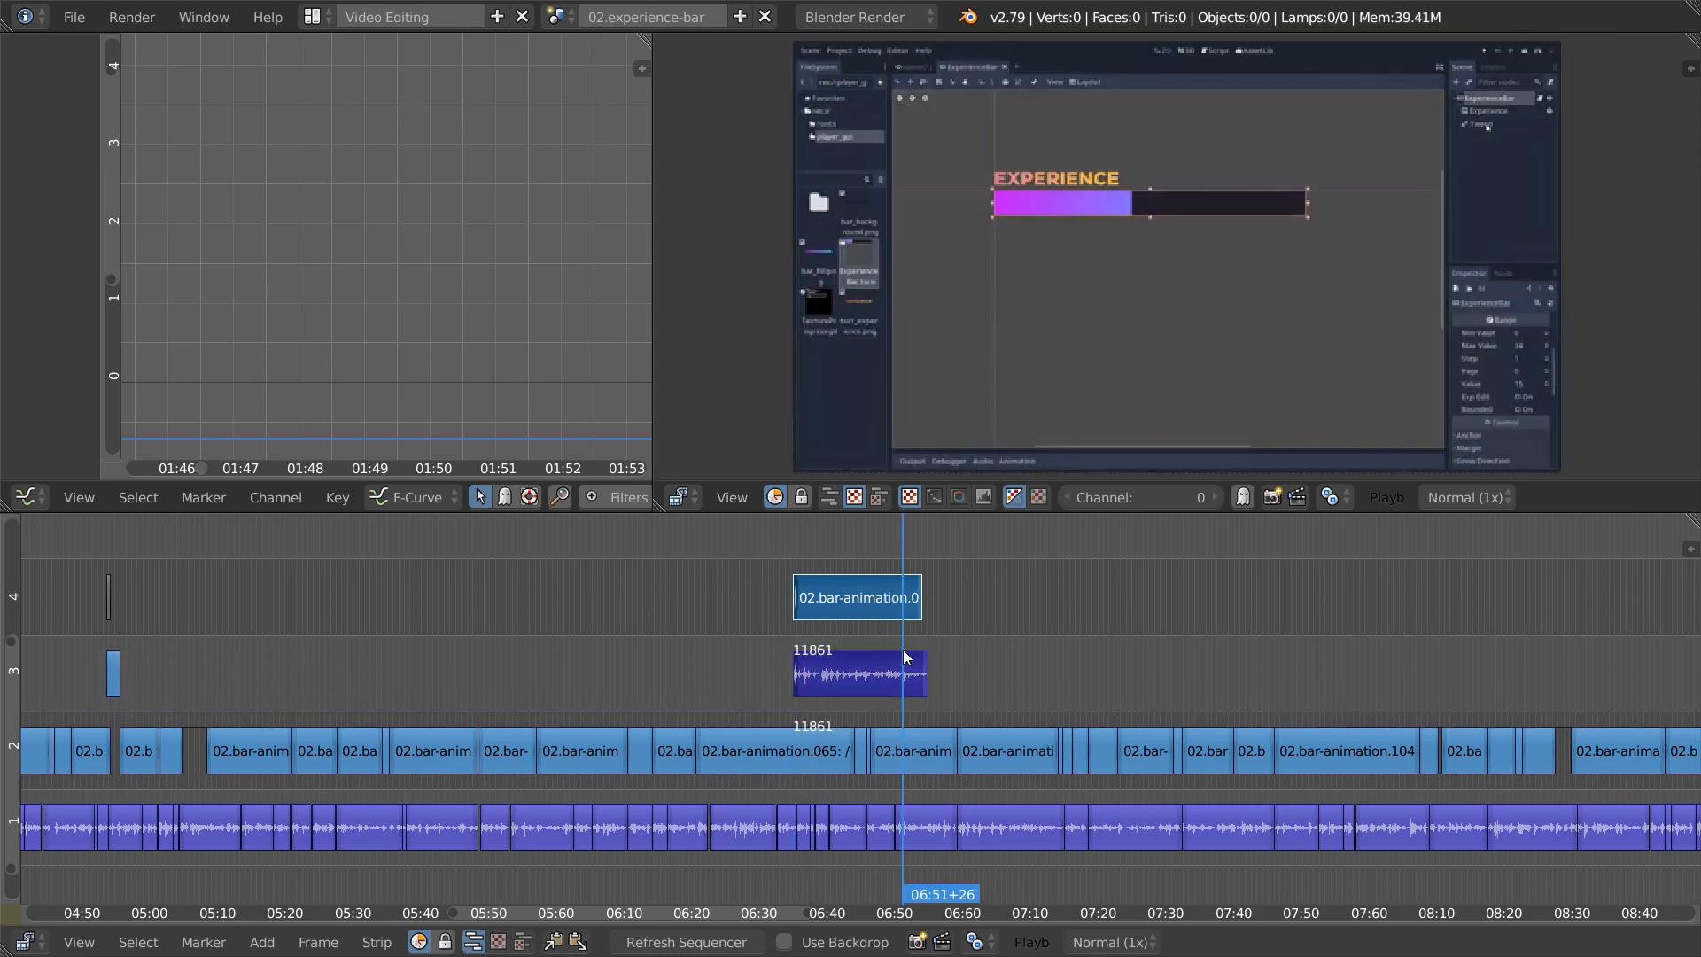
key(alt+k)
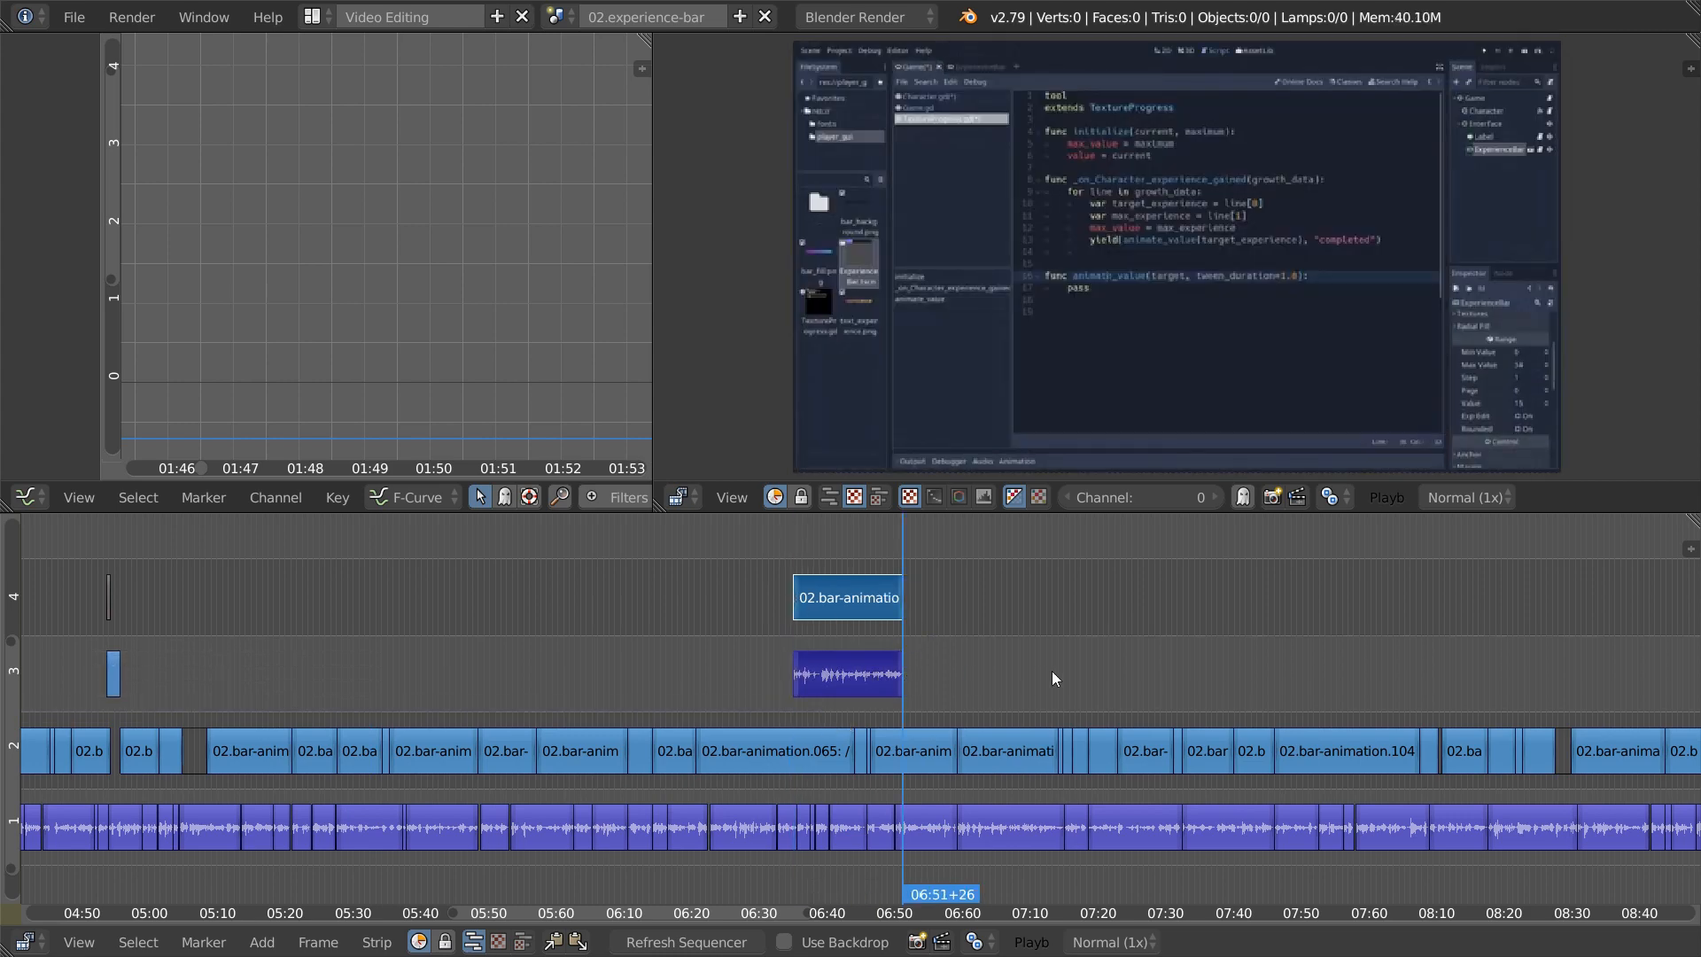
- Delete the duplicated video strip and its audio strip from channels 4 and 3
key(a)
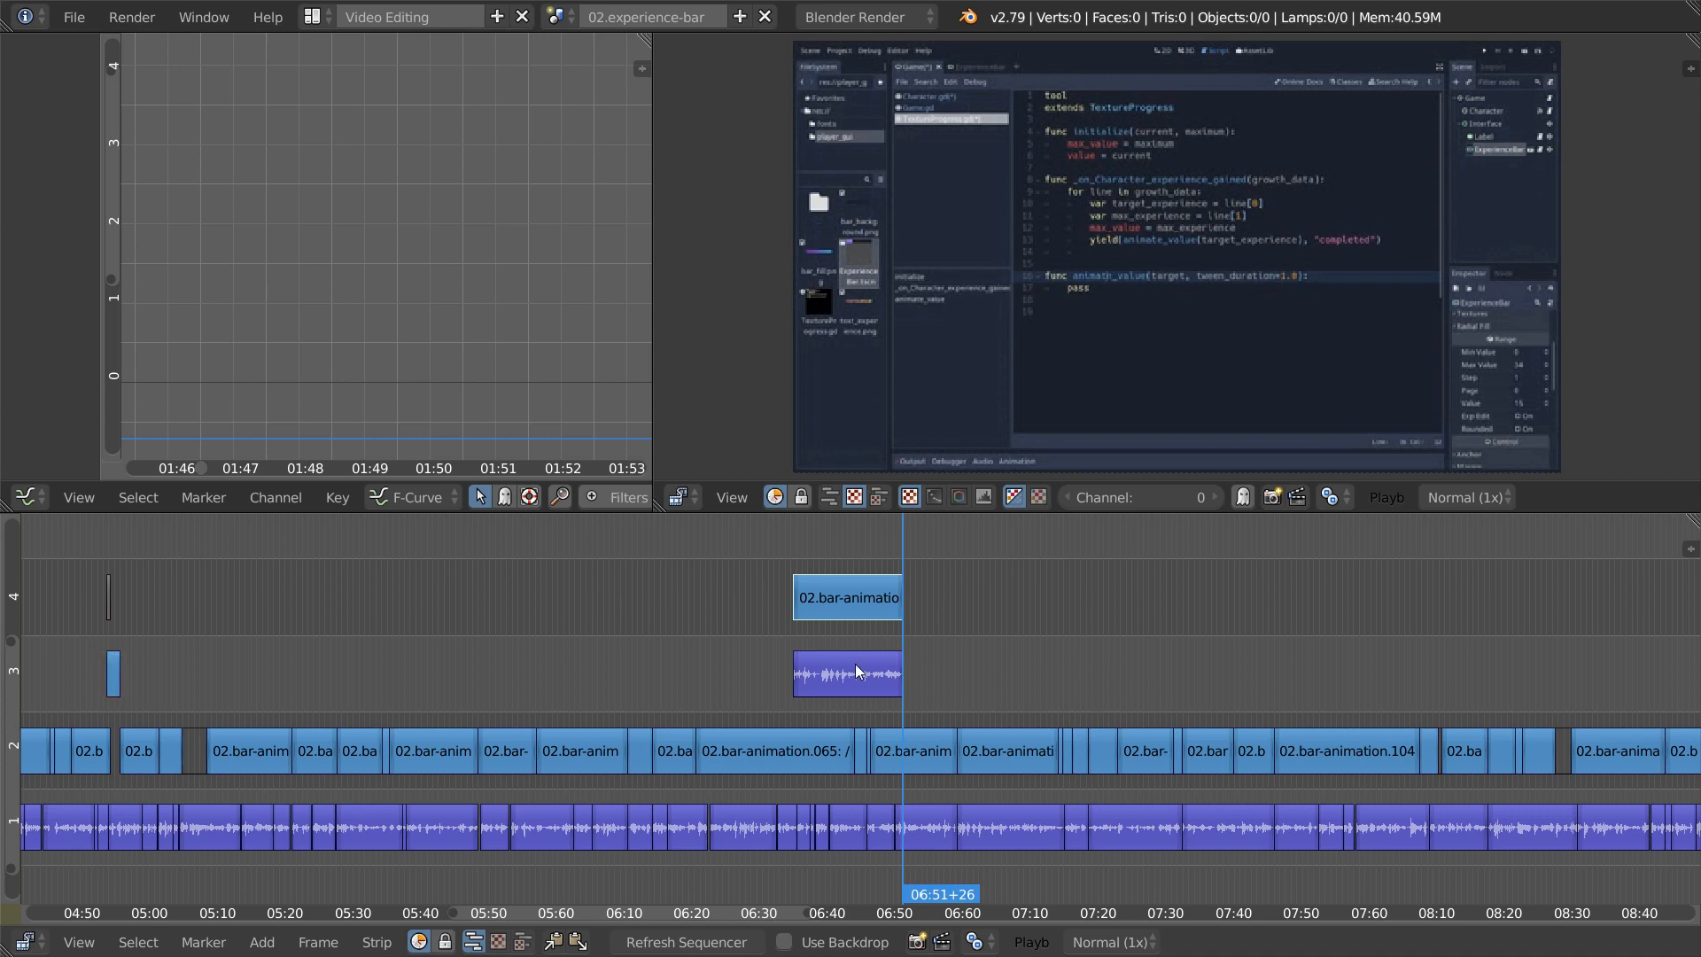
key(ctrl+shift)
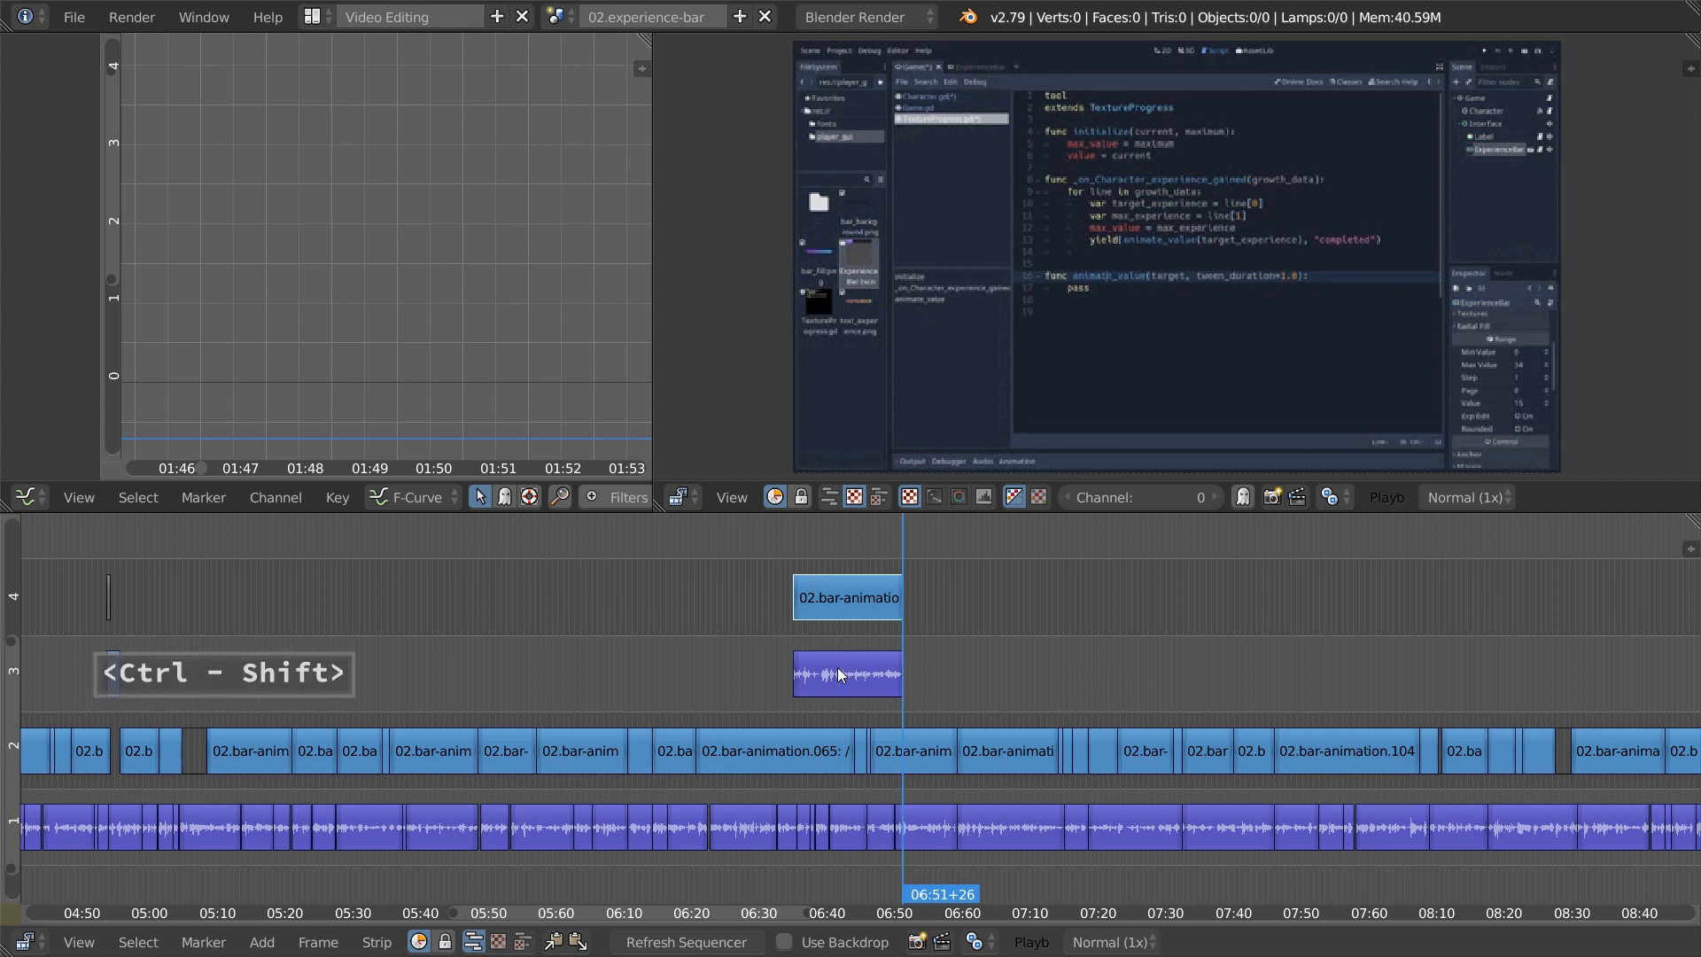
ctrl+right_click(839, 669)
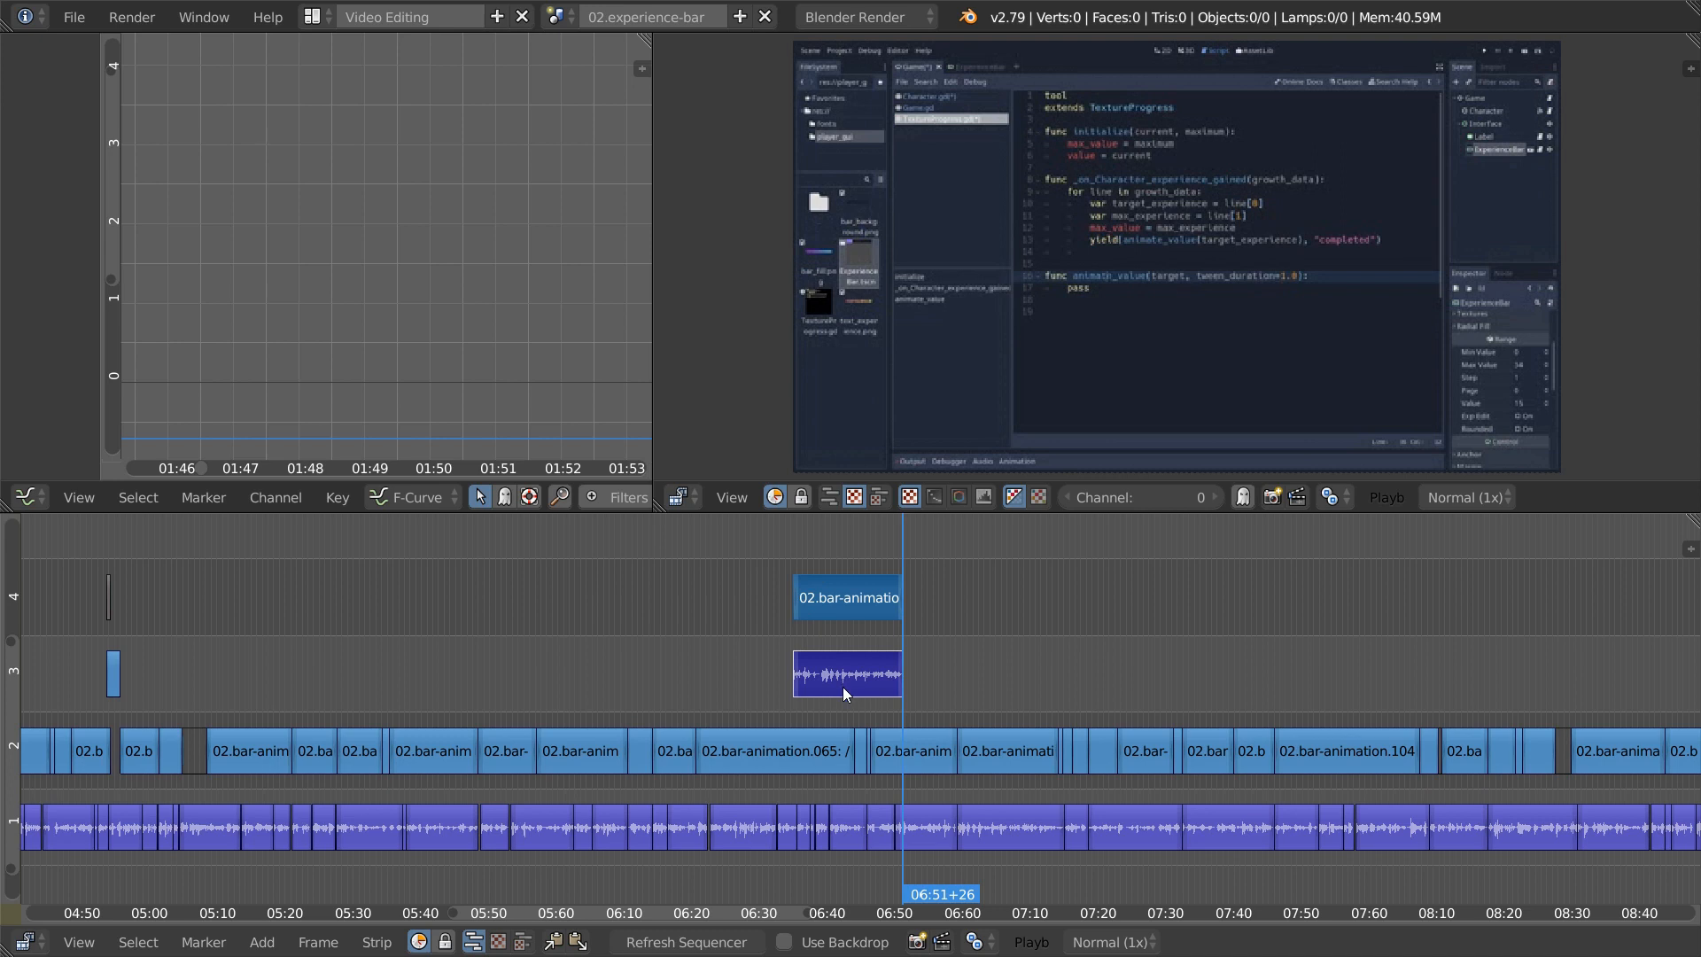
key(x)
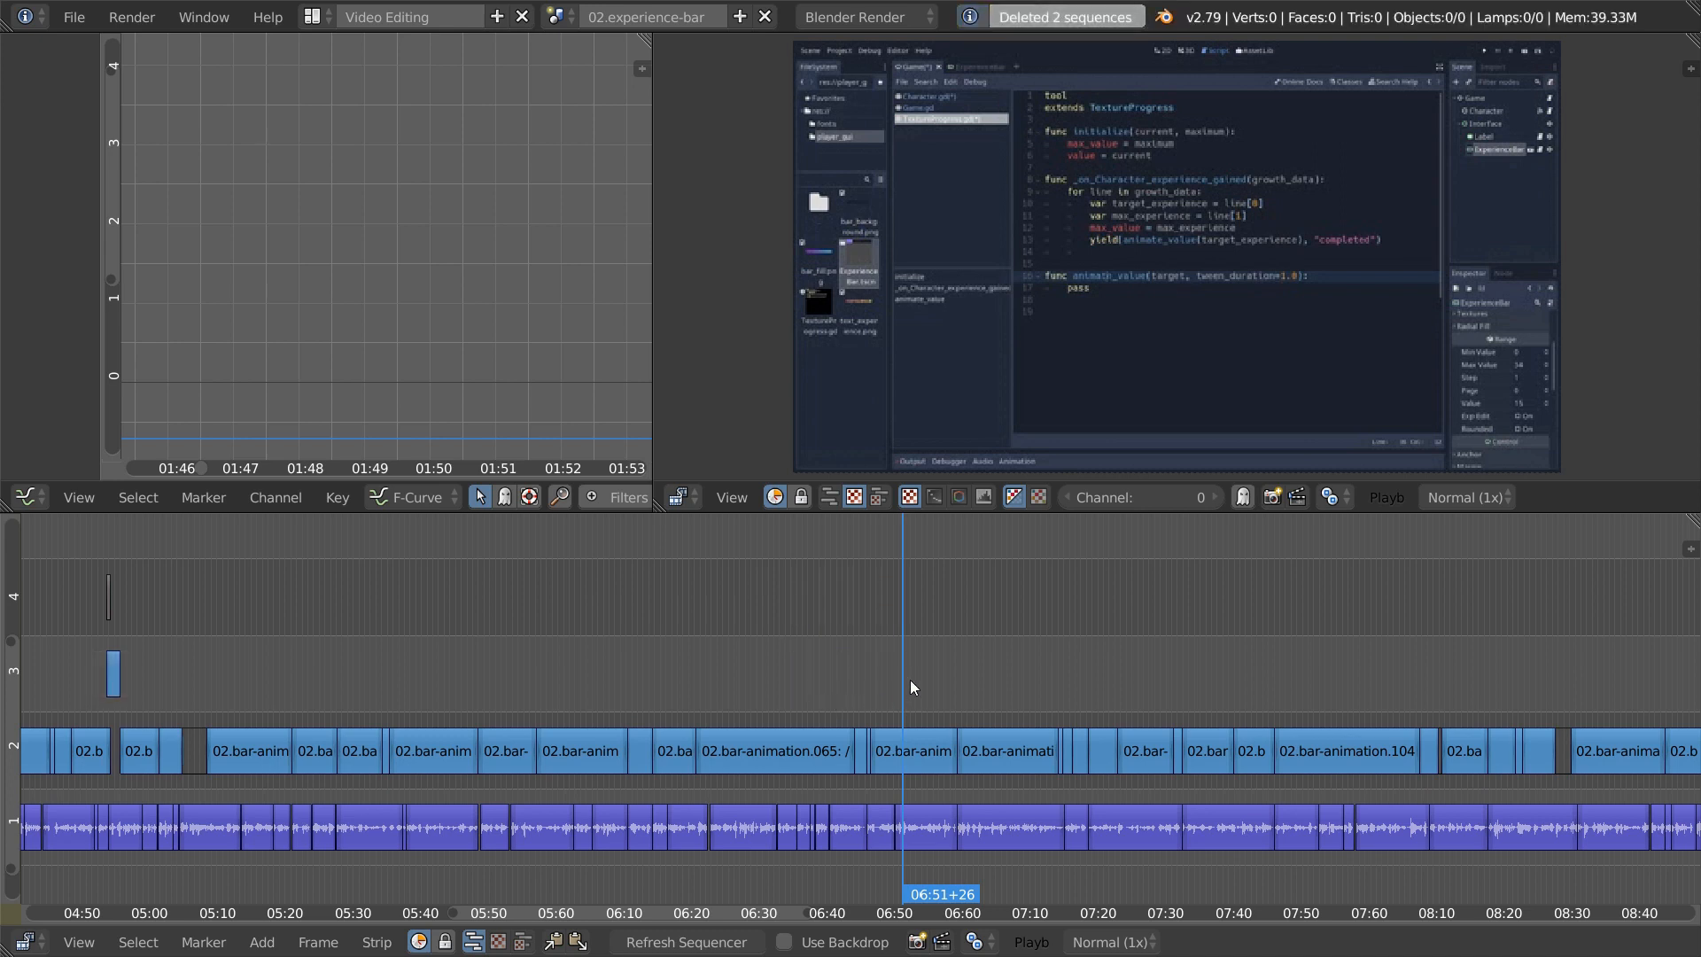
- Select the strip under the playhead on channel 2 along with the long strips before and after it
right_click(917, 753)
shift+right_click(796, 752)
shift+right_click(1007, 753)
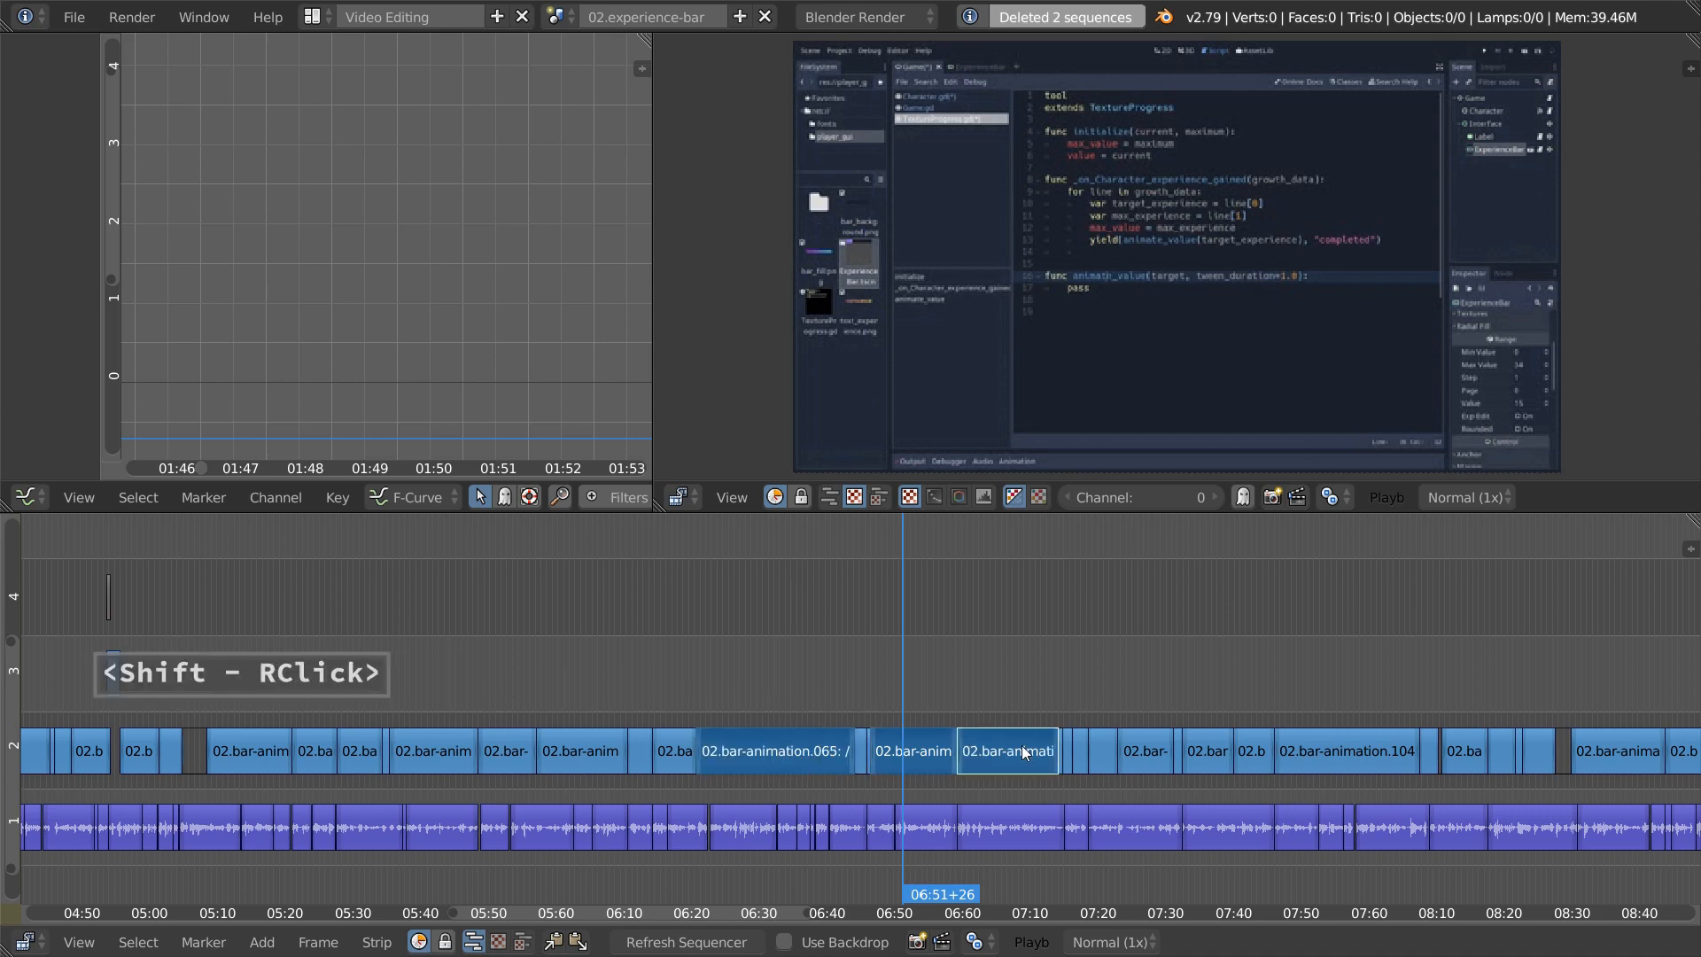
- Replace the current selection with every strip in the sequence, and clear that selection
key(a)
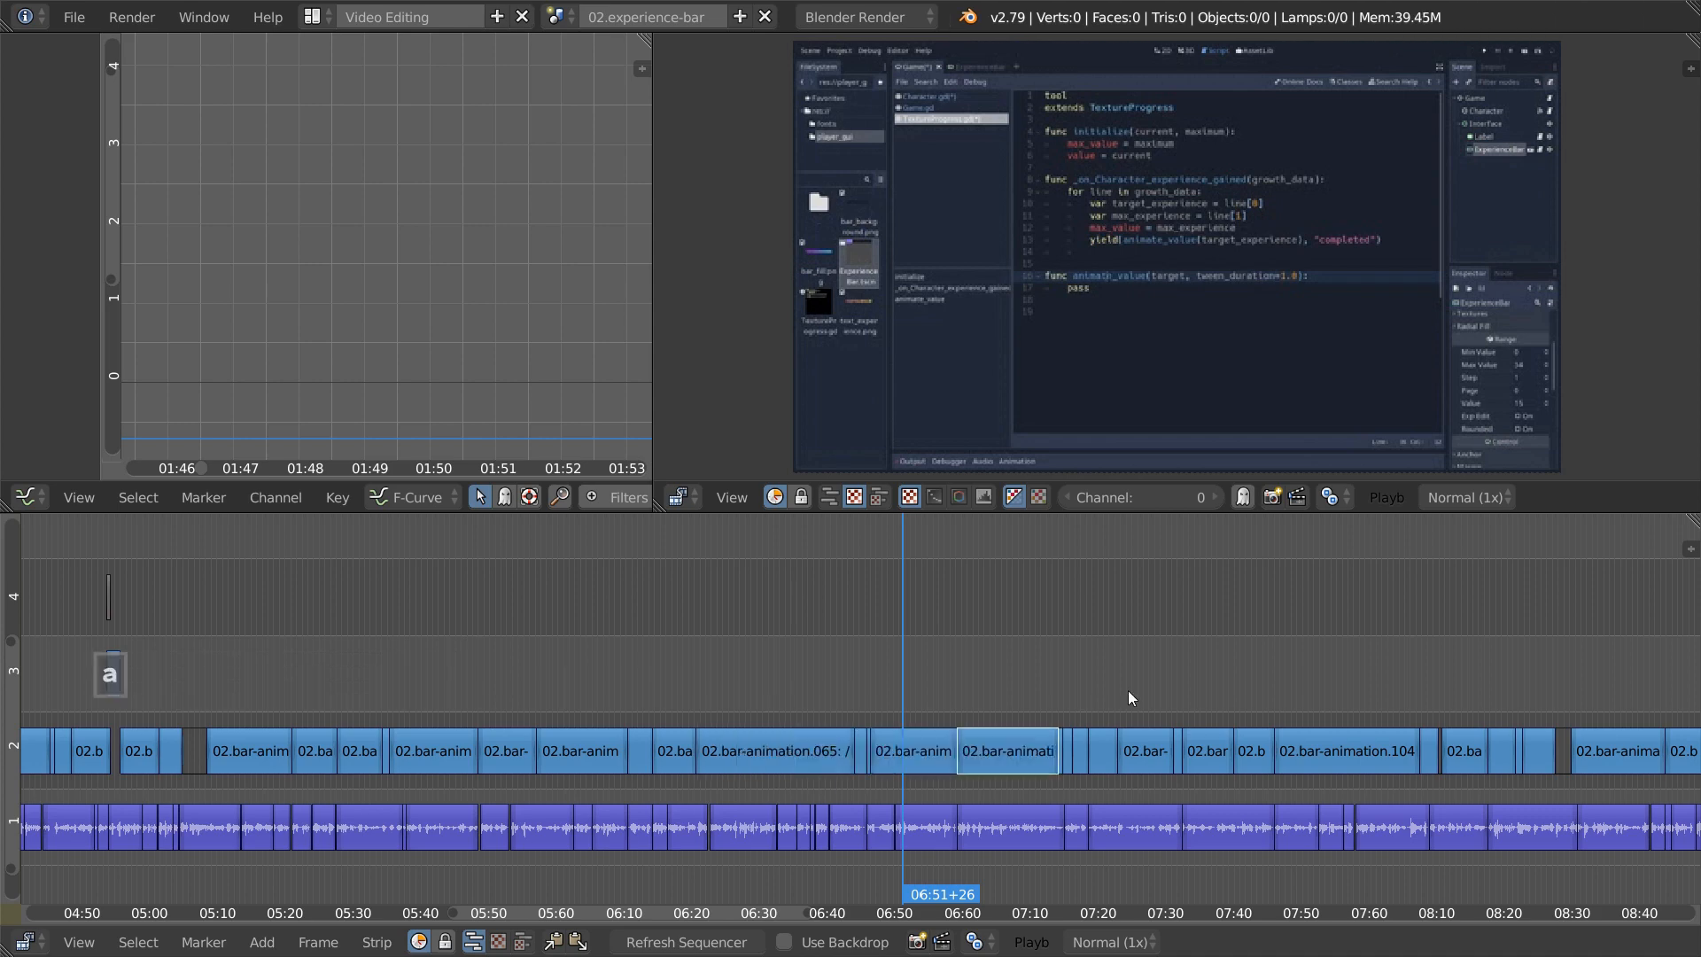
key(a)
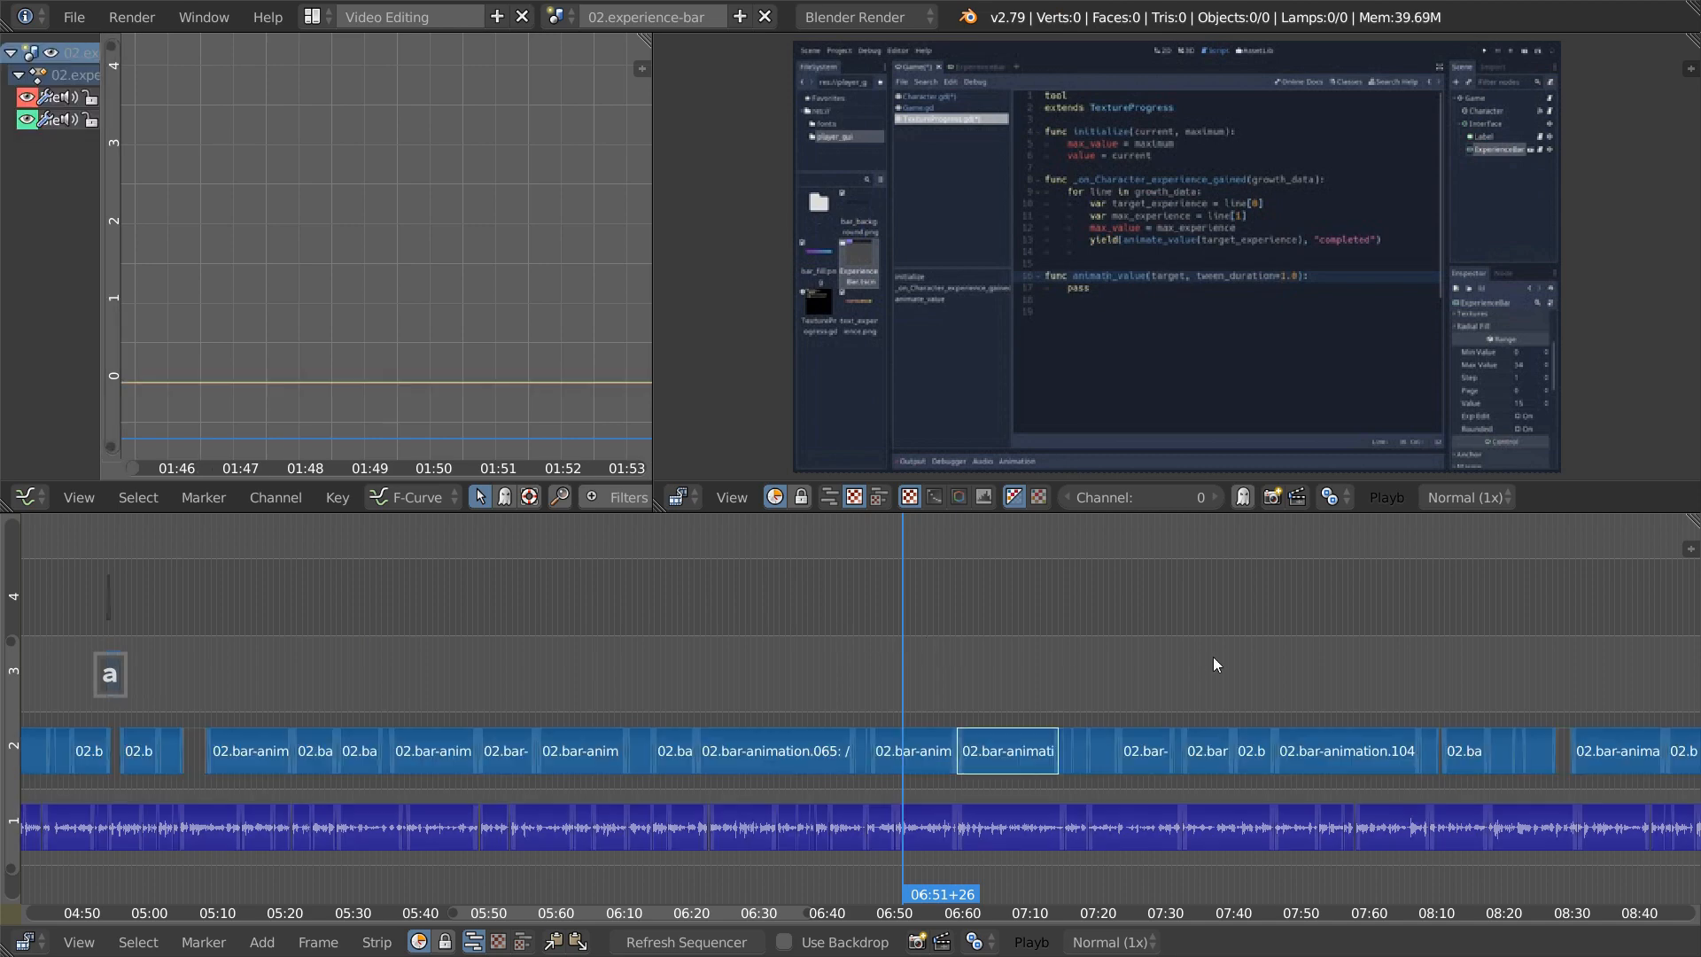
middle_drag(1180, 656, 1133, 665)
scroll(1115, 665, down, 3)
scroll(1115, 663, up, 3)
scroll(1114, 663, down, 3)
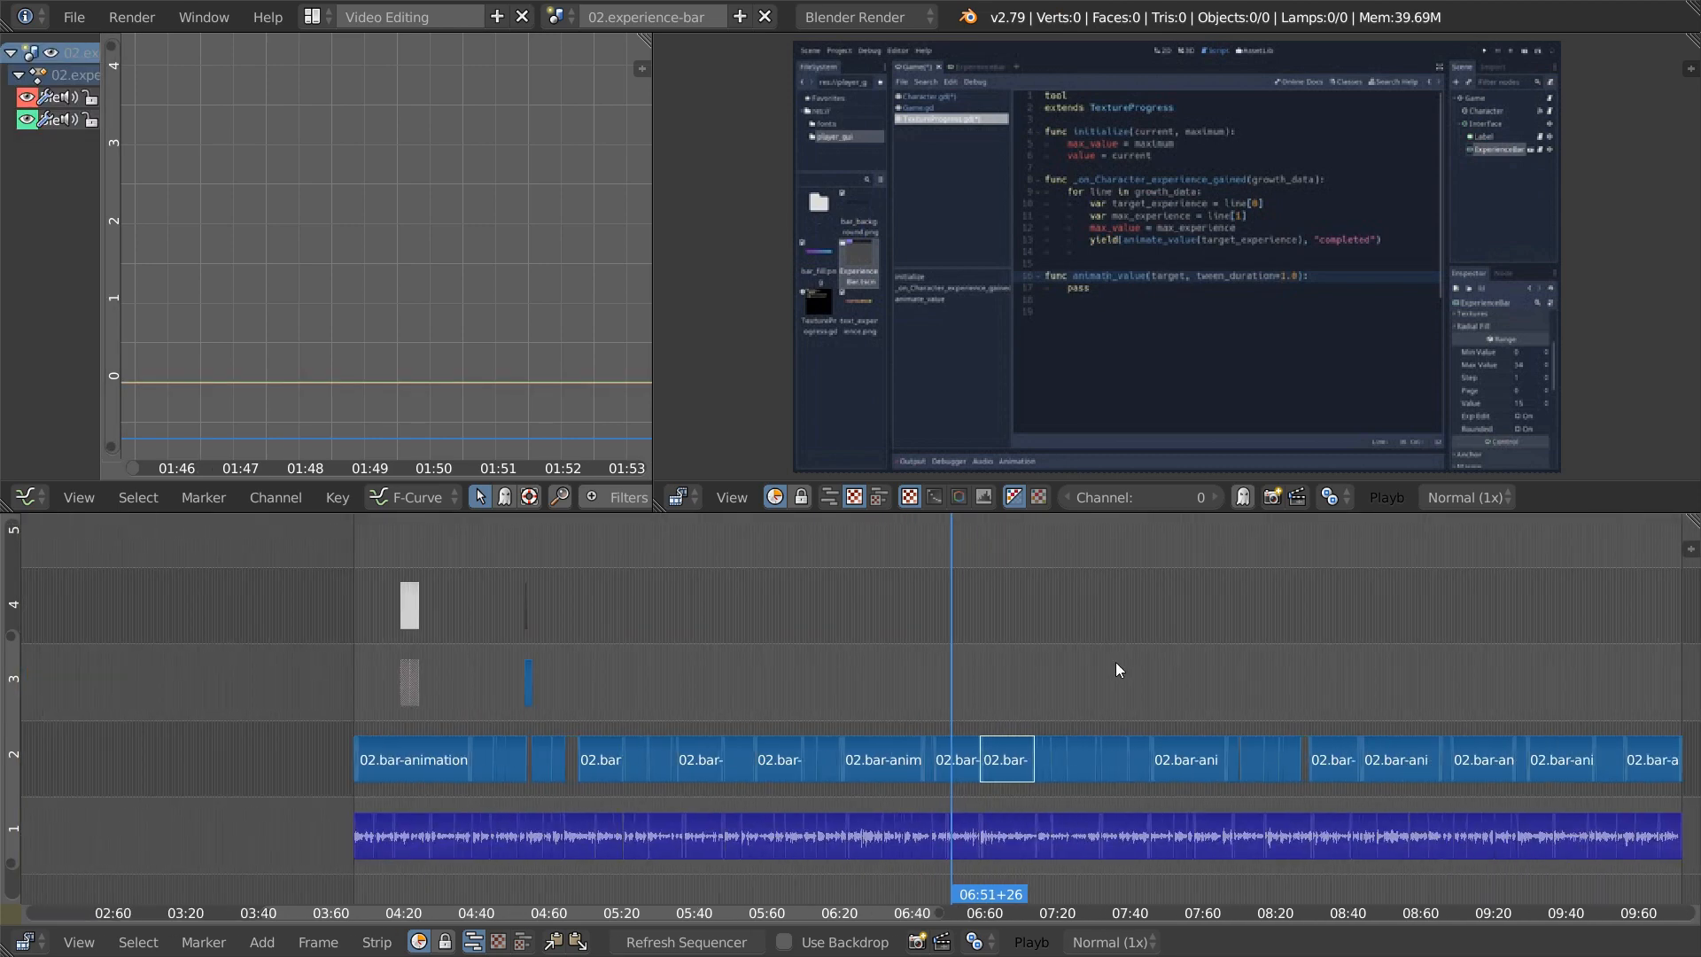
middle_drag(1224, 695, 1115, 720)
key(a)
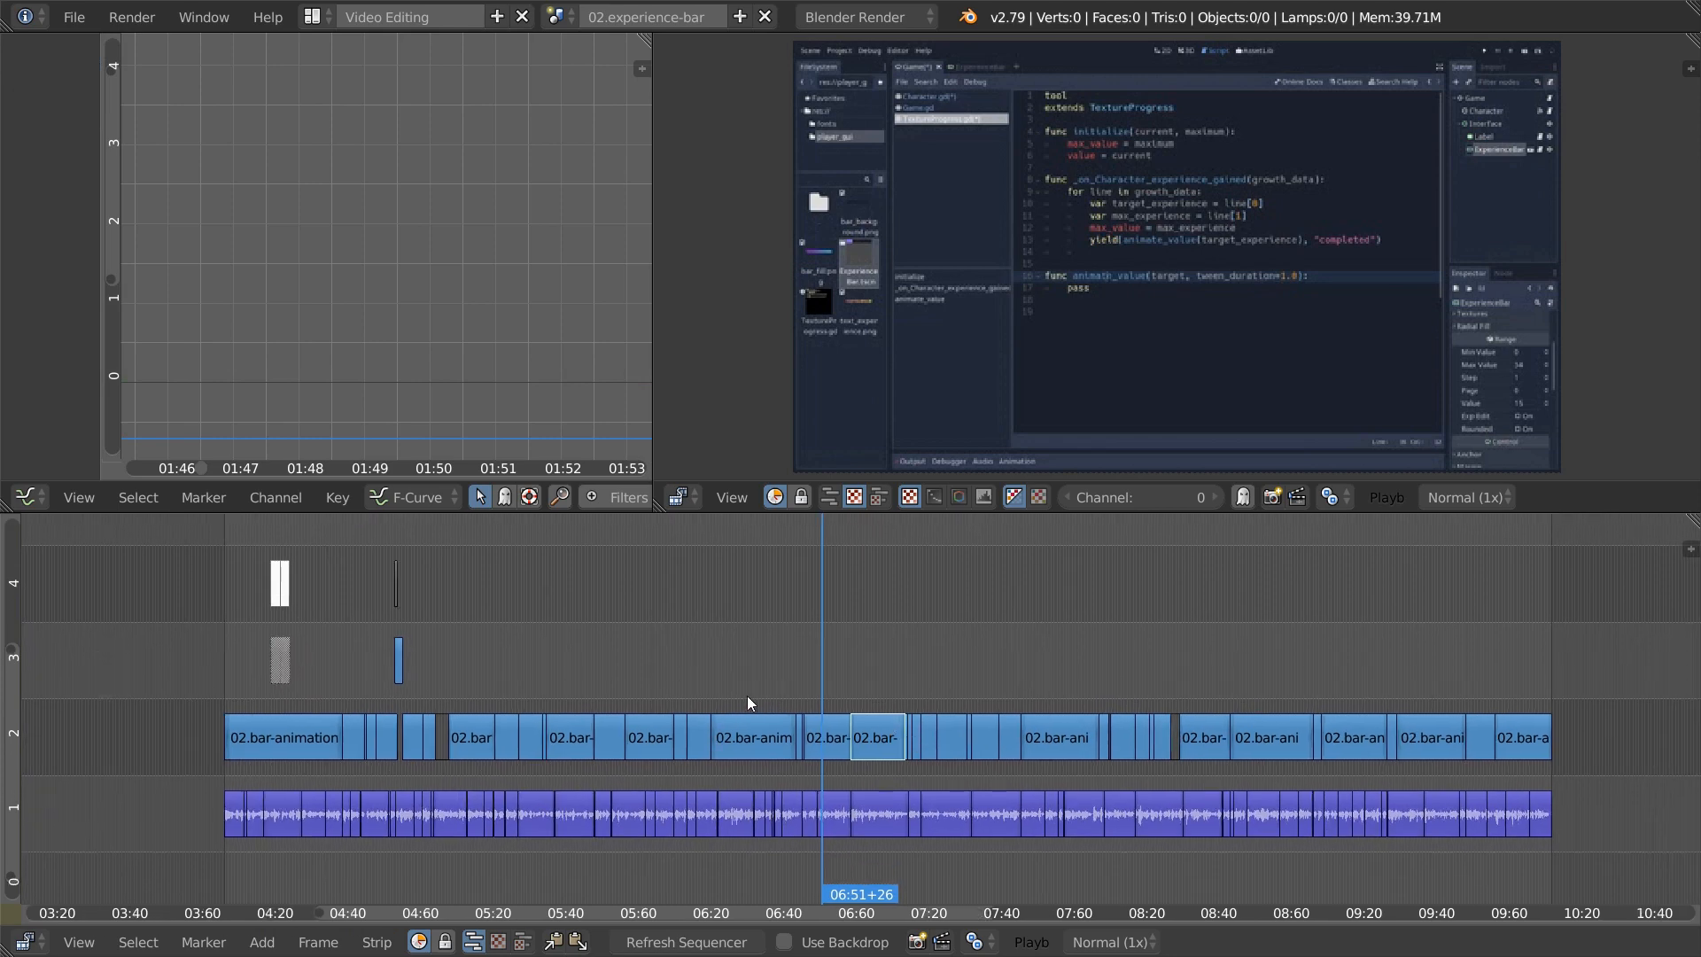
- Copy the group of strips near 04:20 on channels 3 and 4, paste it at 06:51+26, and undo the paste
key(b)
drag(340, 688, 223, 537)
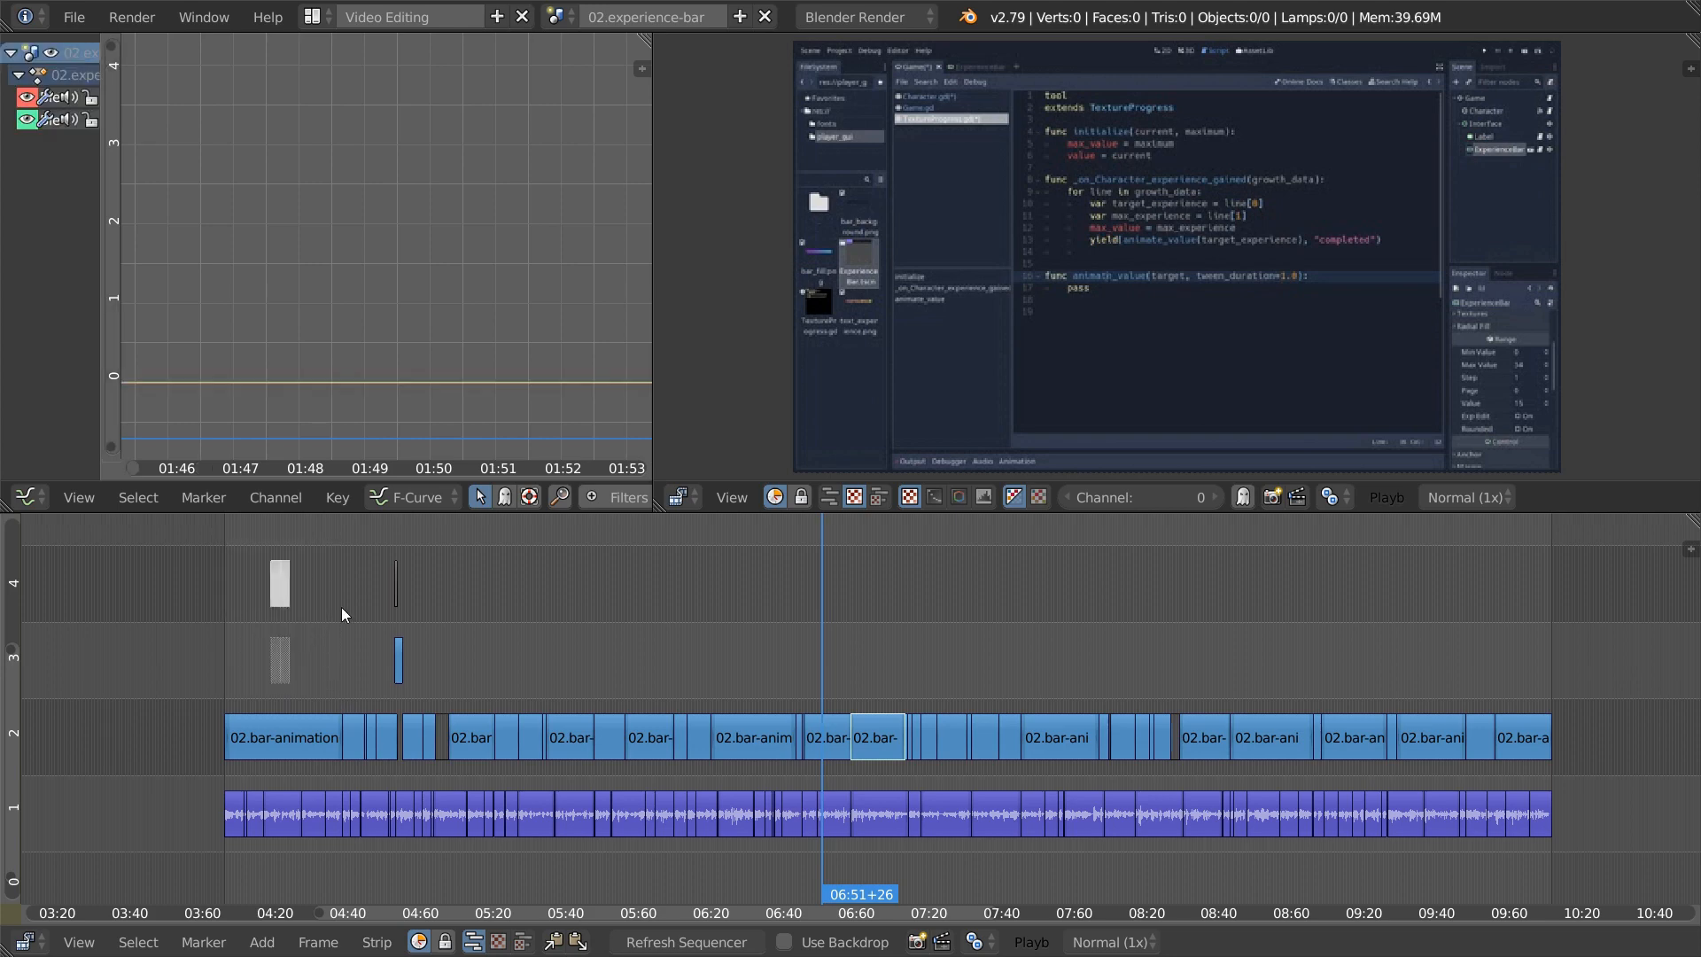
key(ctrl+c)
key(ctrl+v)
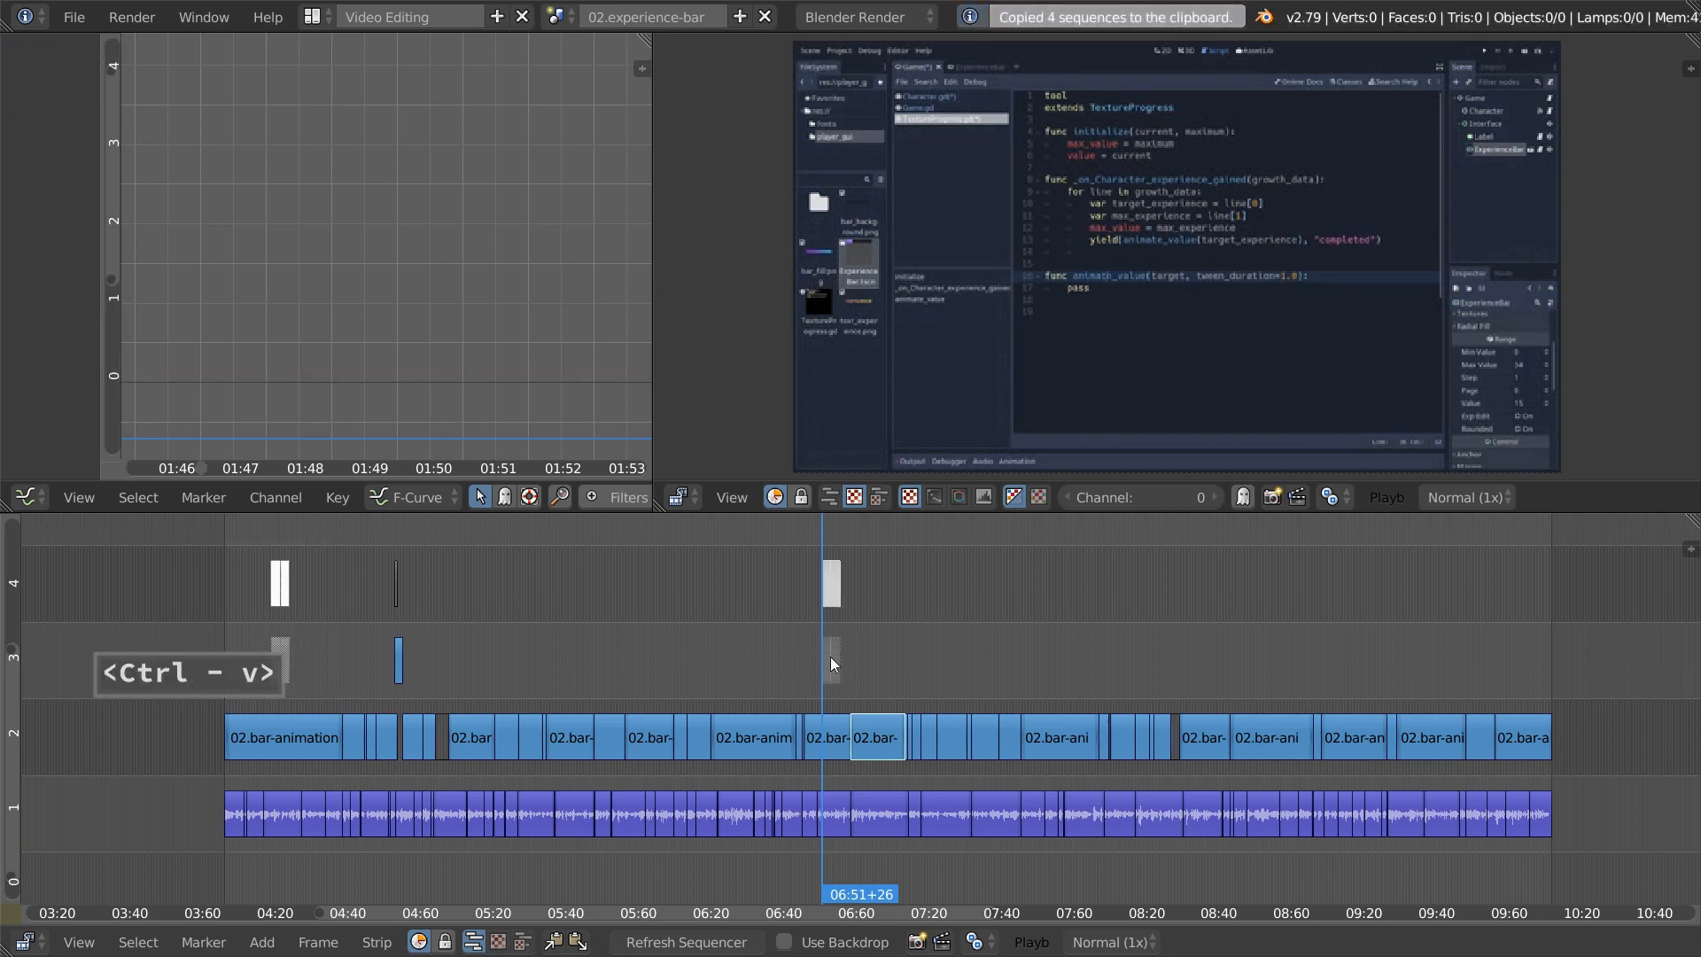
key(a)
key(ctrl+z)
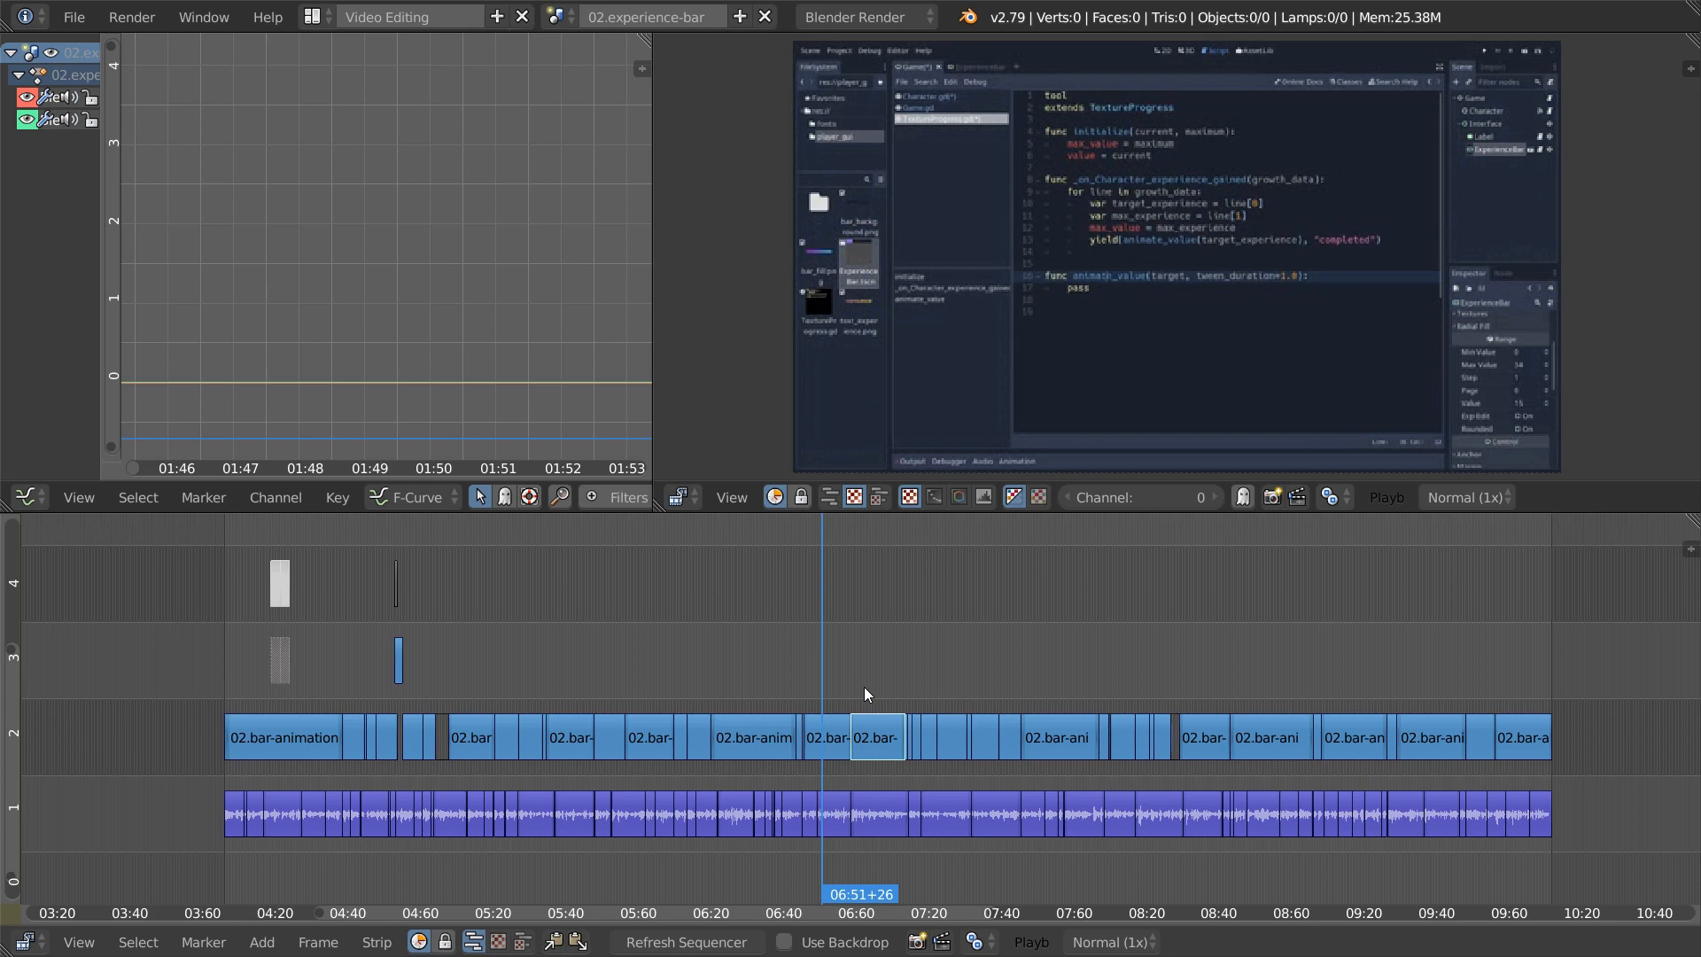
- Box-select successive groups of video and audio strips on channels 1 and 2 between about 06:20 and 08:40, and clear the selection
key(b)
drag(652, 667, 1001, 874)
key(a)
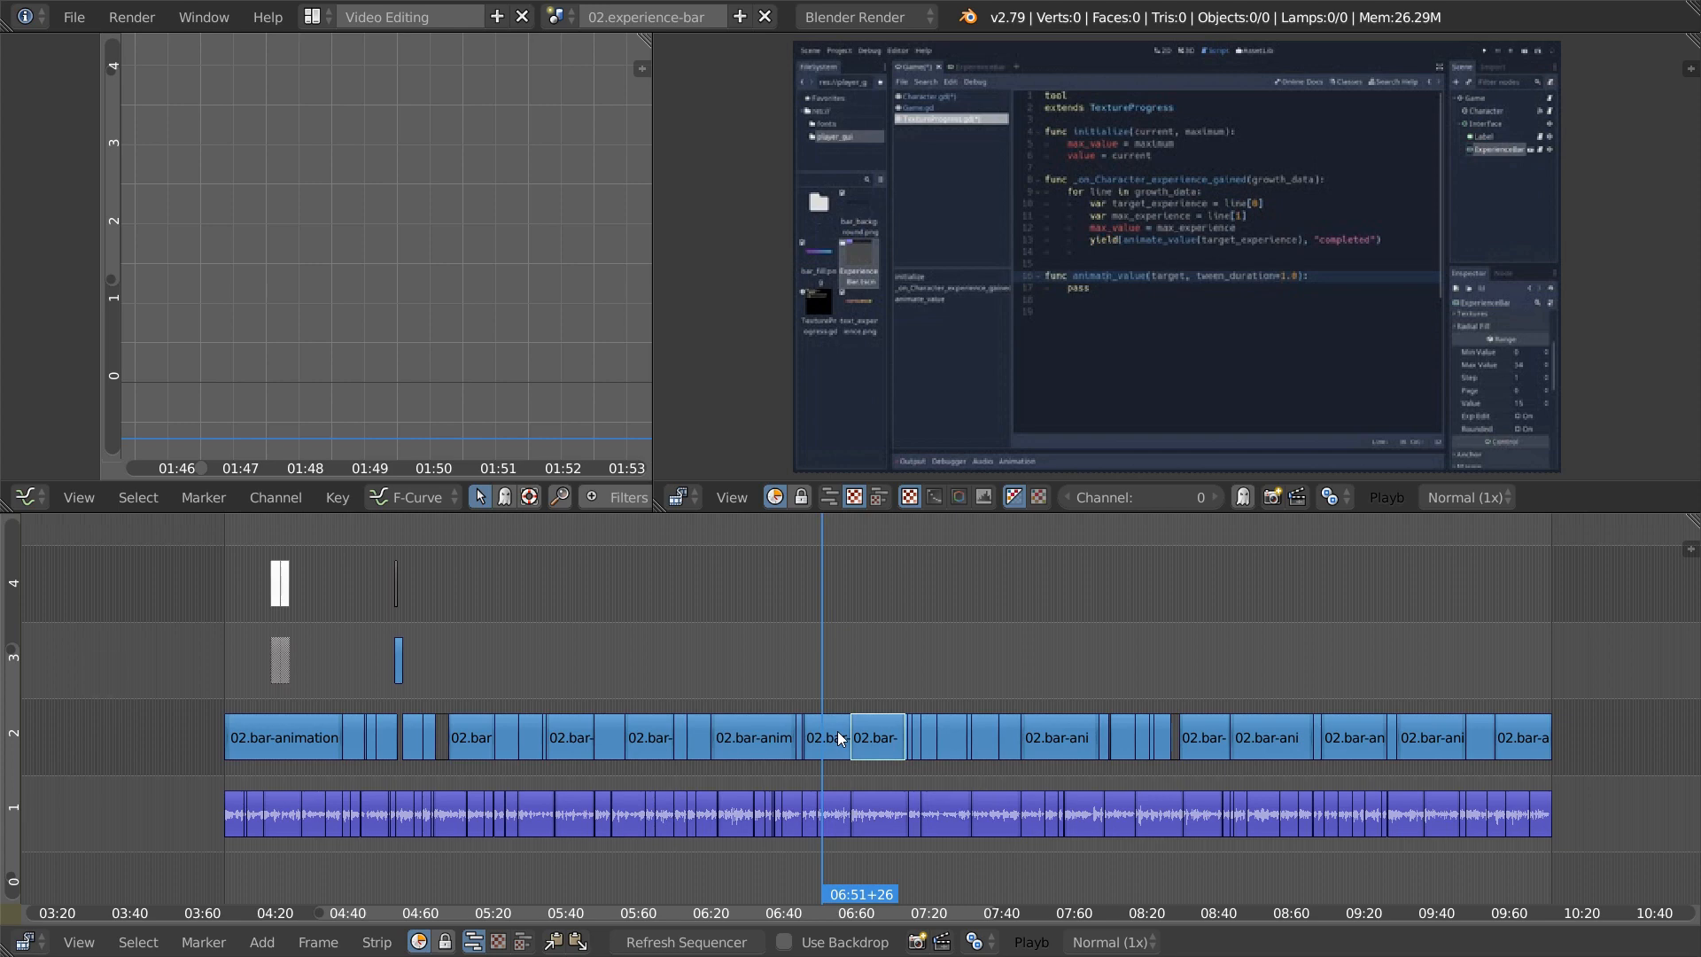
key(b)
drag(732, 683, 933, 864)
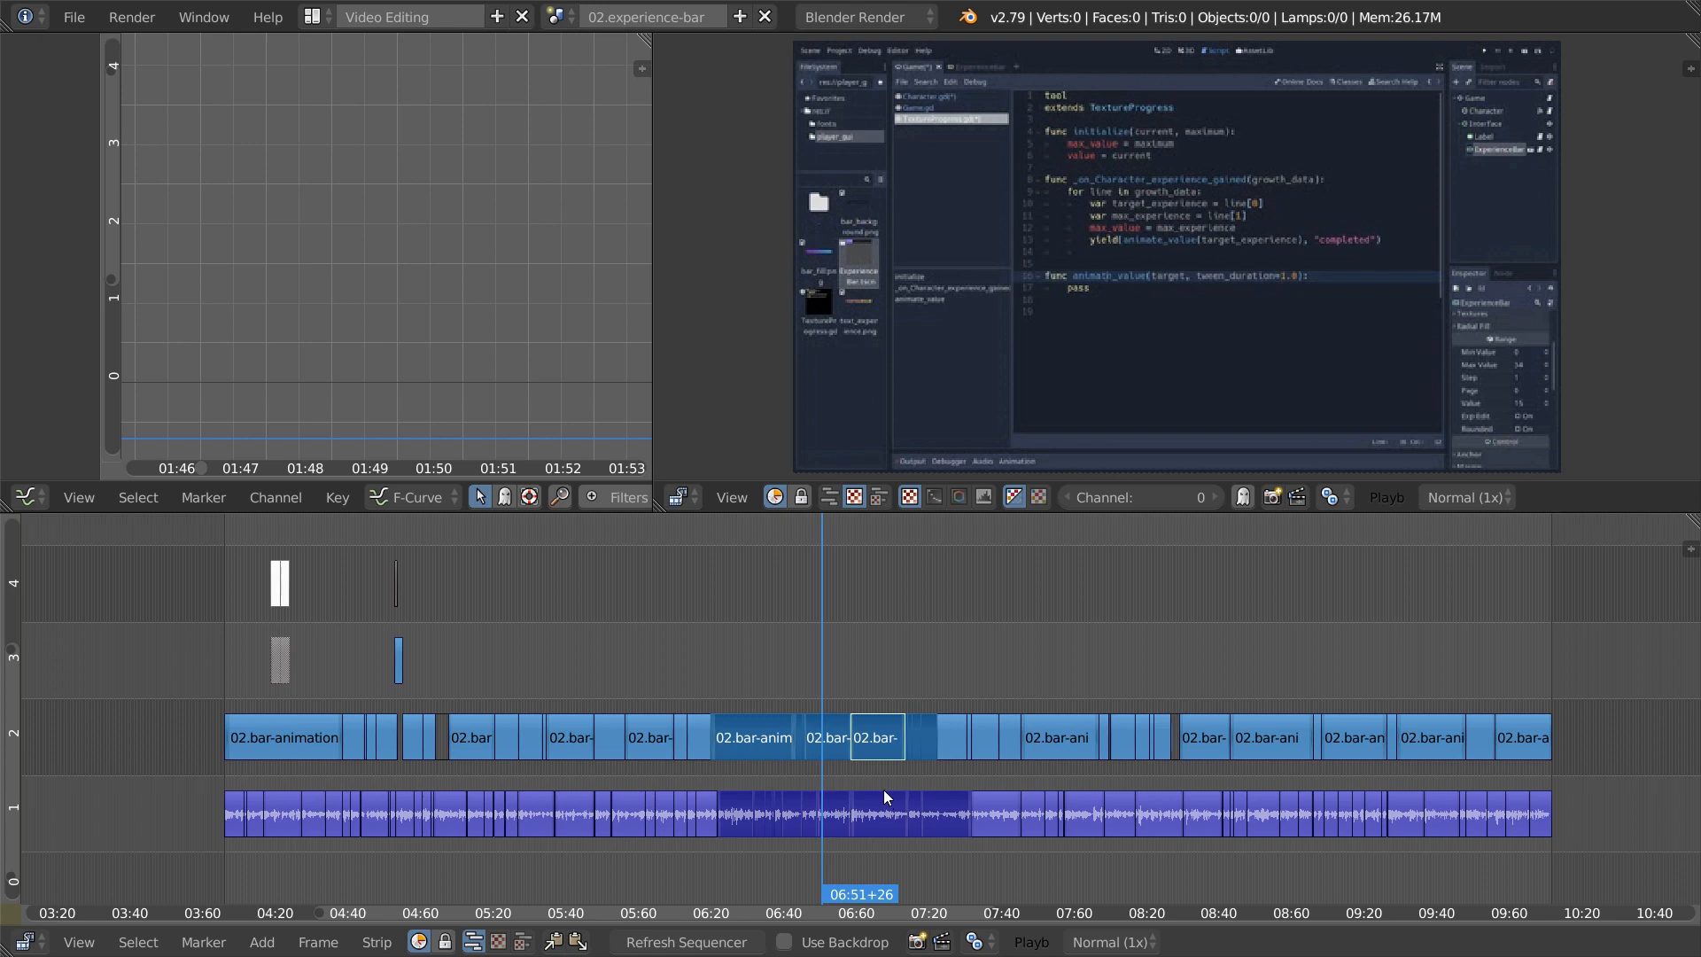
key(b)
drag(832, 672, 1001, 846)
key(b)
drag(869, 668, 1066, 854)
key(b)
drag(995, 656, 1197, 842)
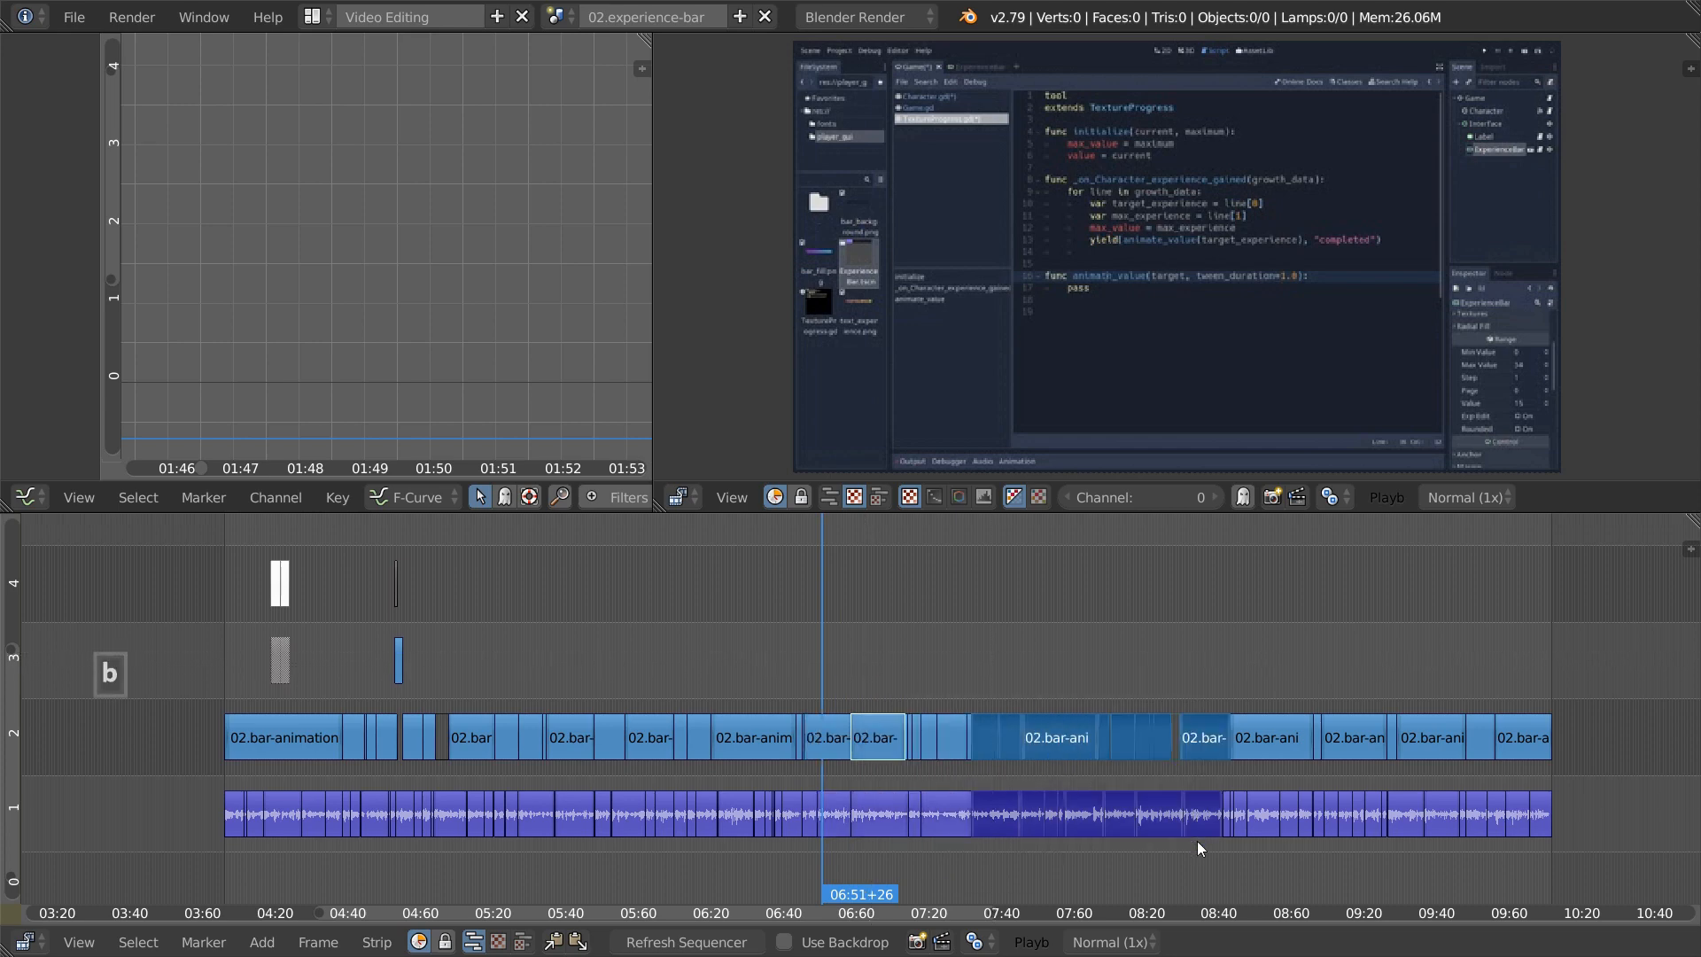
key(a)
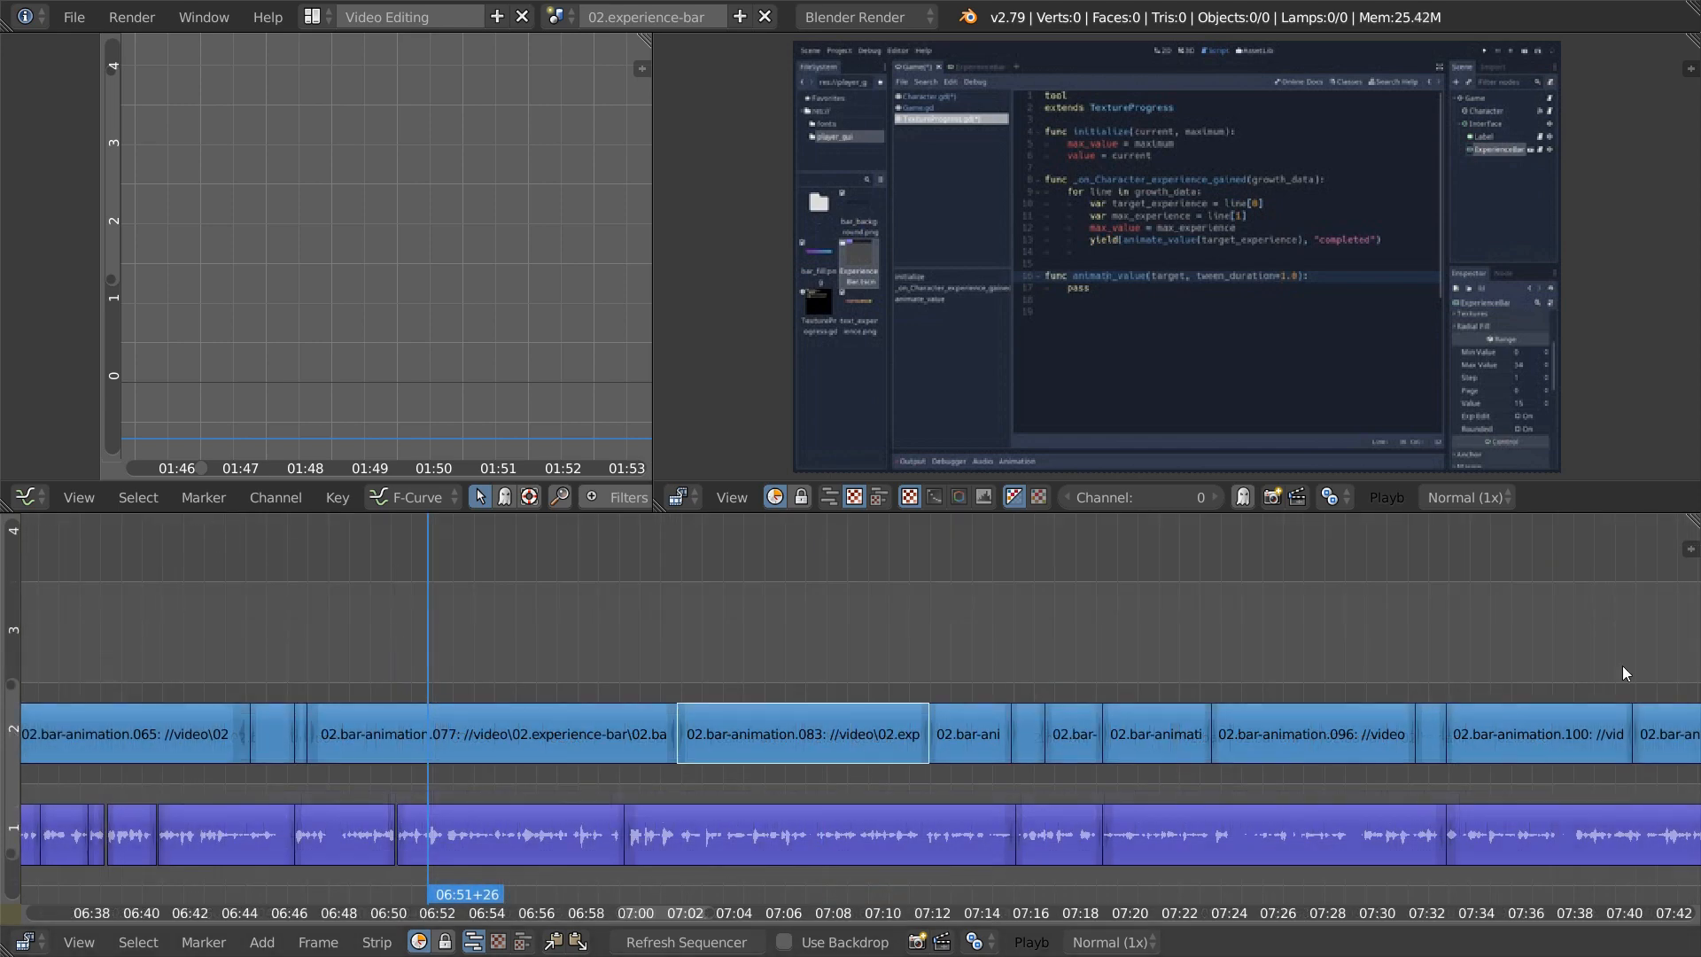
- Move the 02.bar-animation.083 strip up to channel 3, starting at about 06:55
right_click(794, 735)
key(g)
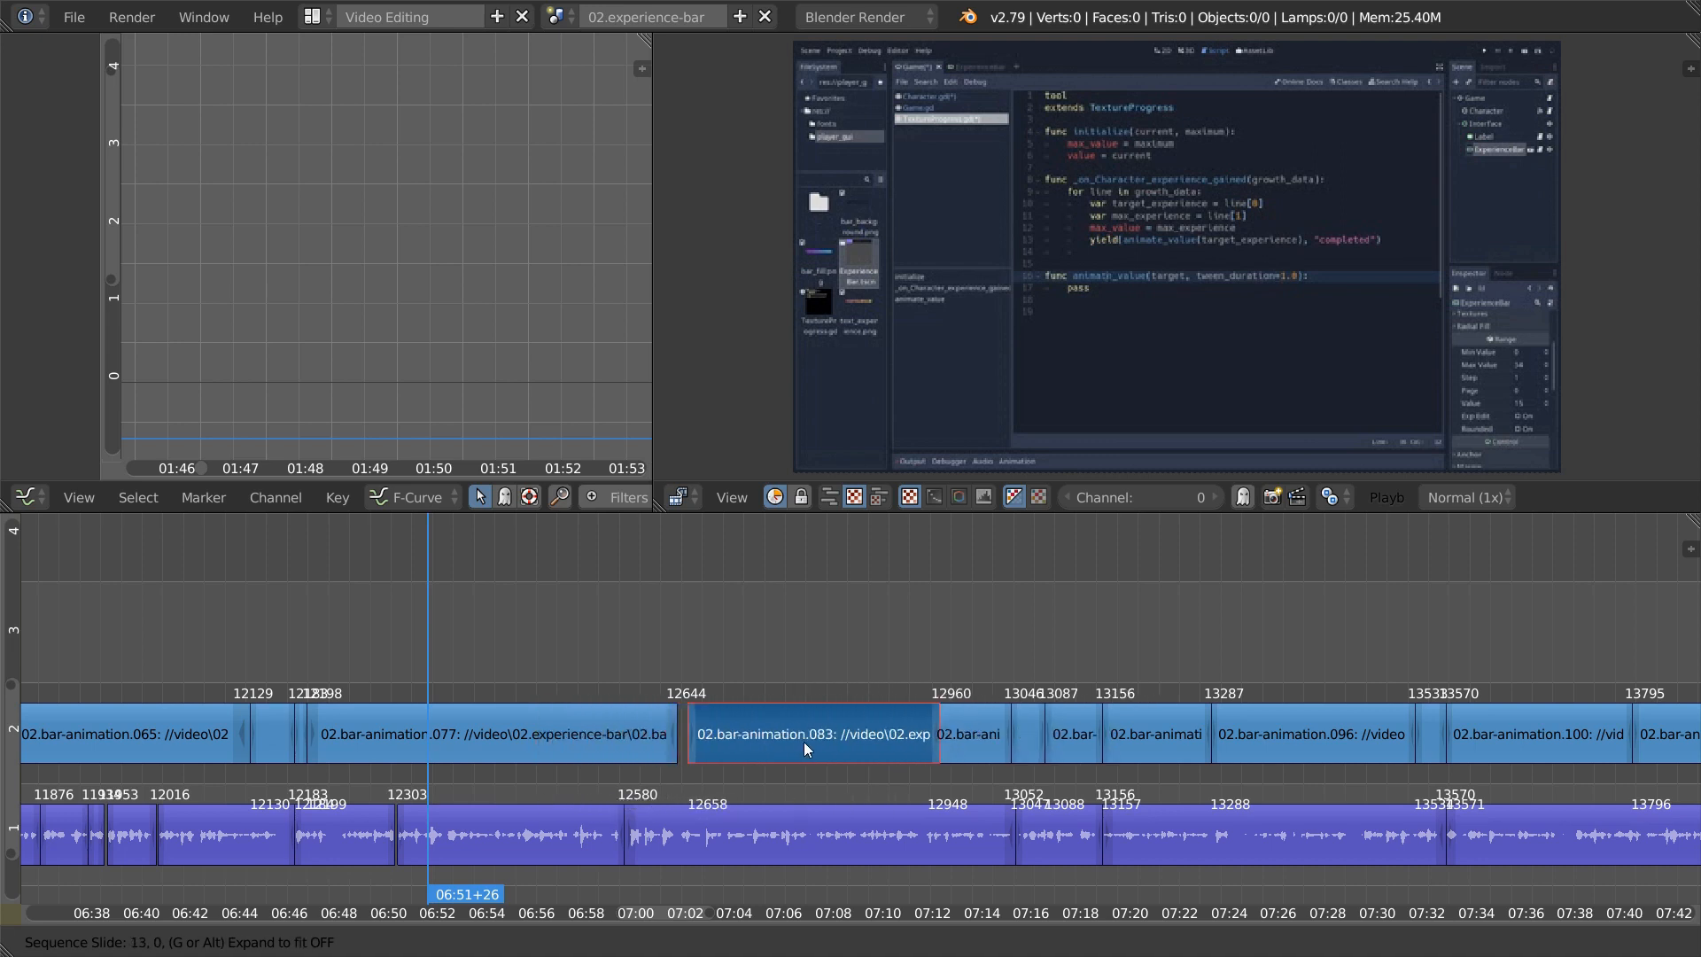
click(805, 741)
key(g)
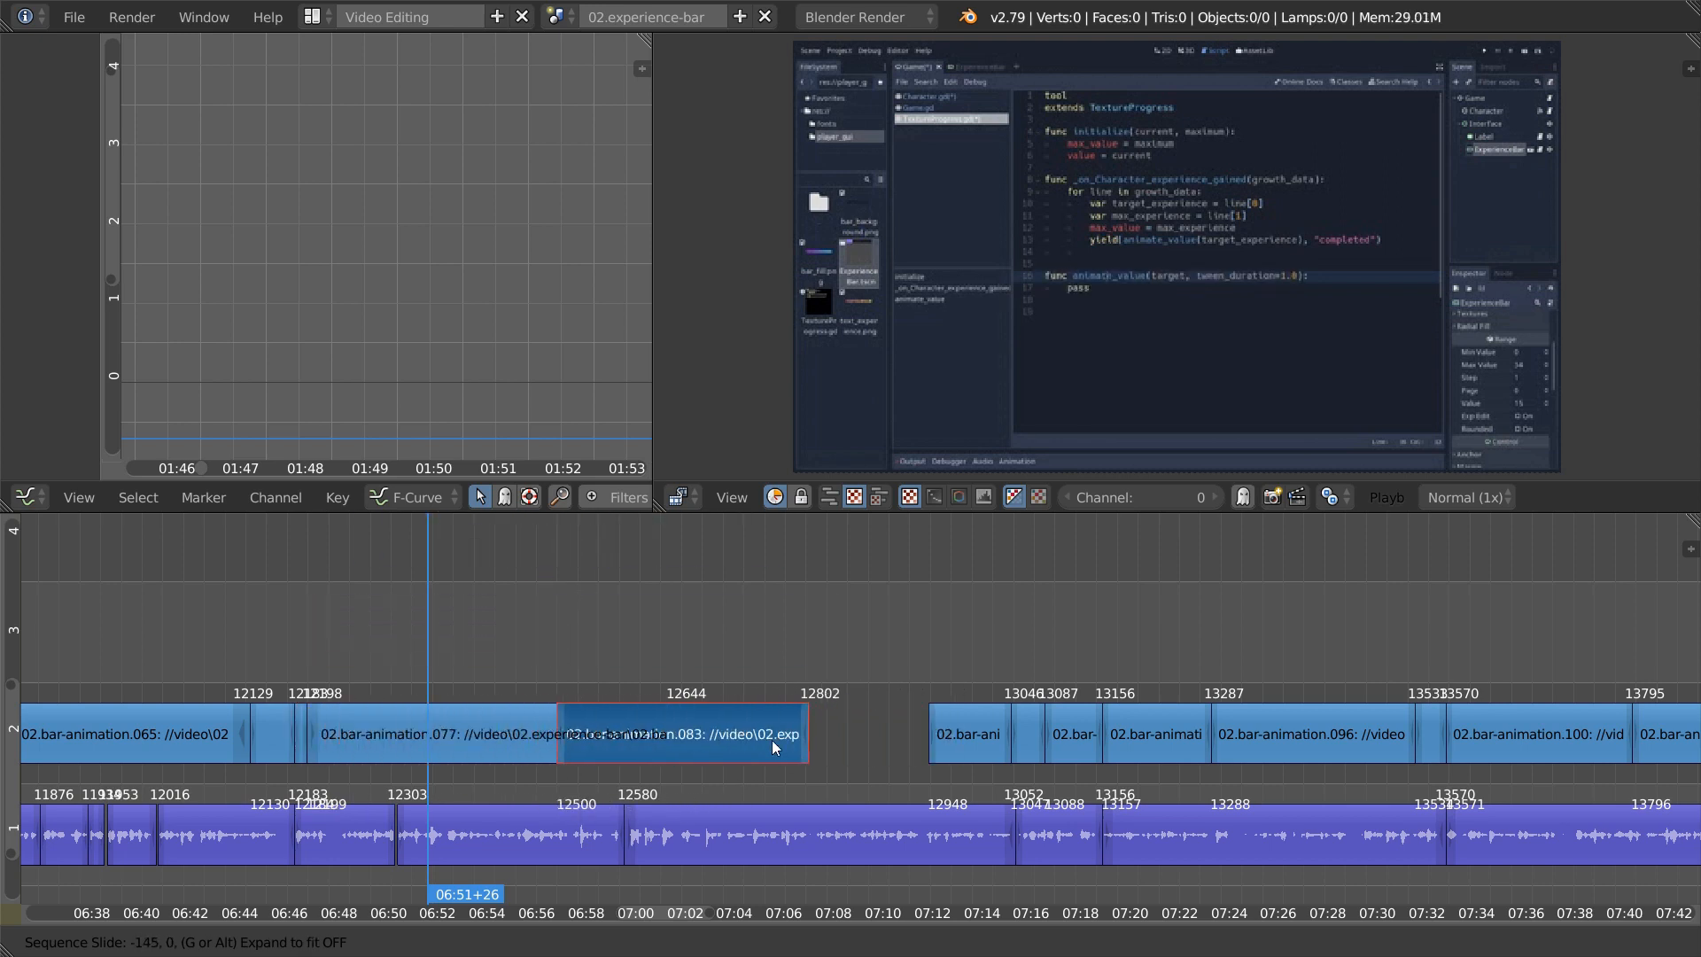
click(735, 655)
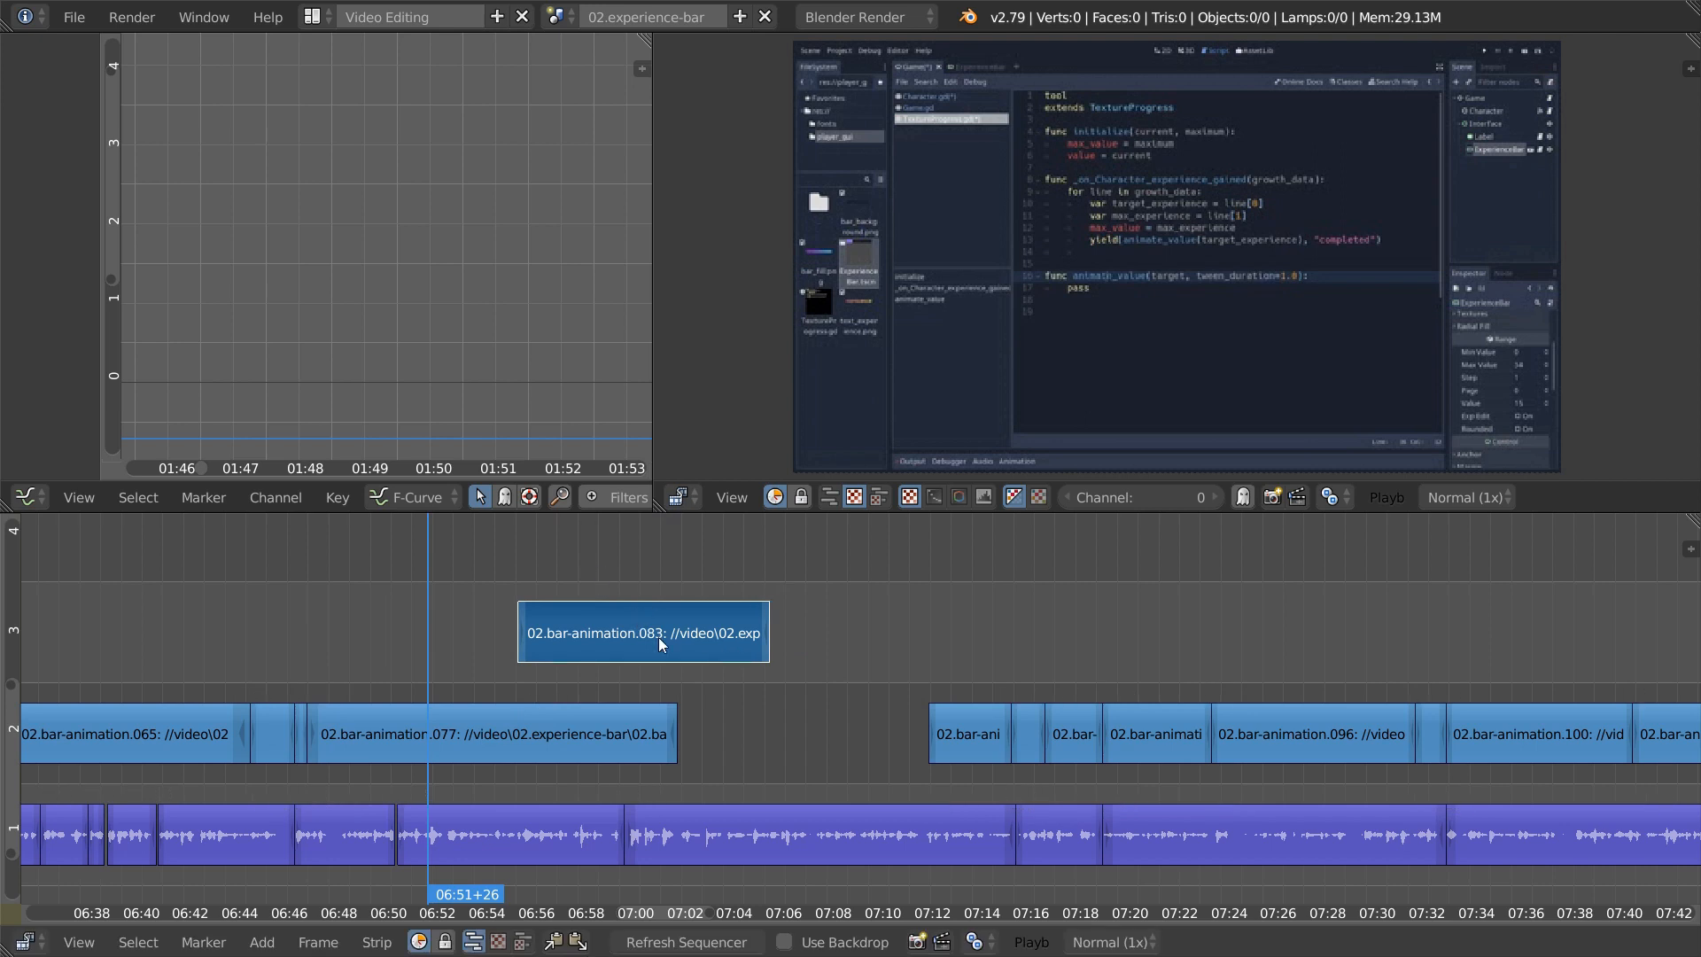
- Move the 02.bar-animation.083 strip back down to channel 2 and try sliding it over the preceding strip
key(g)
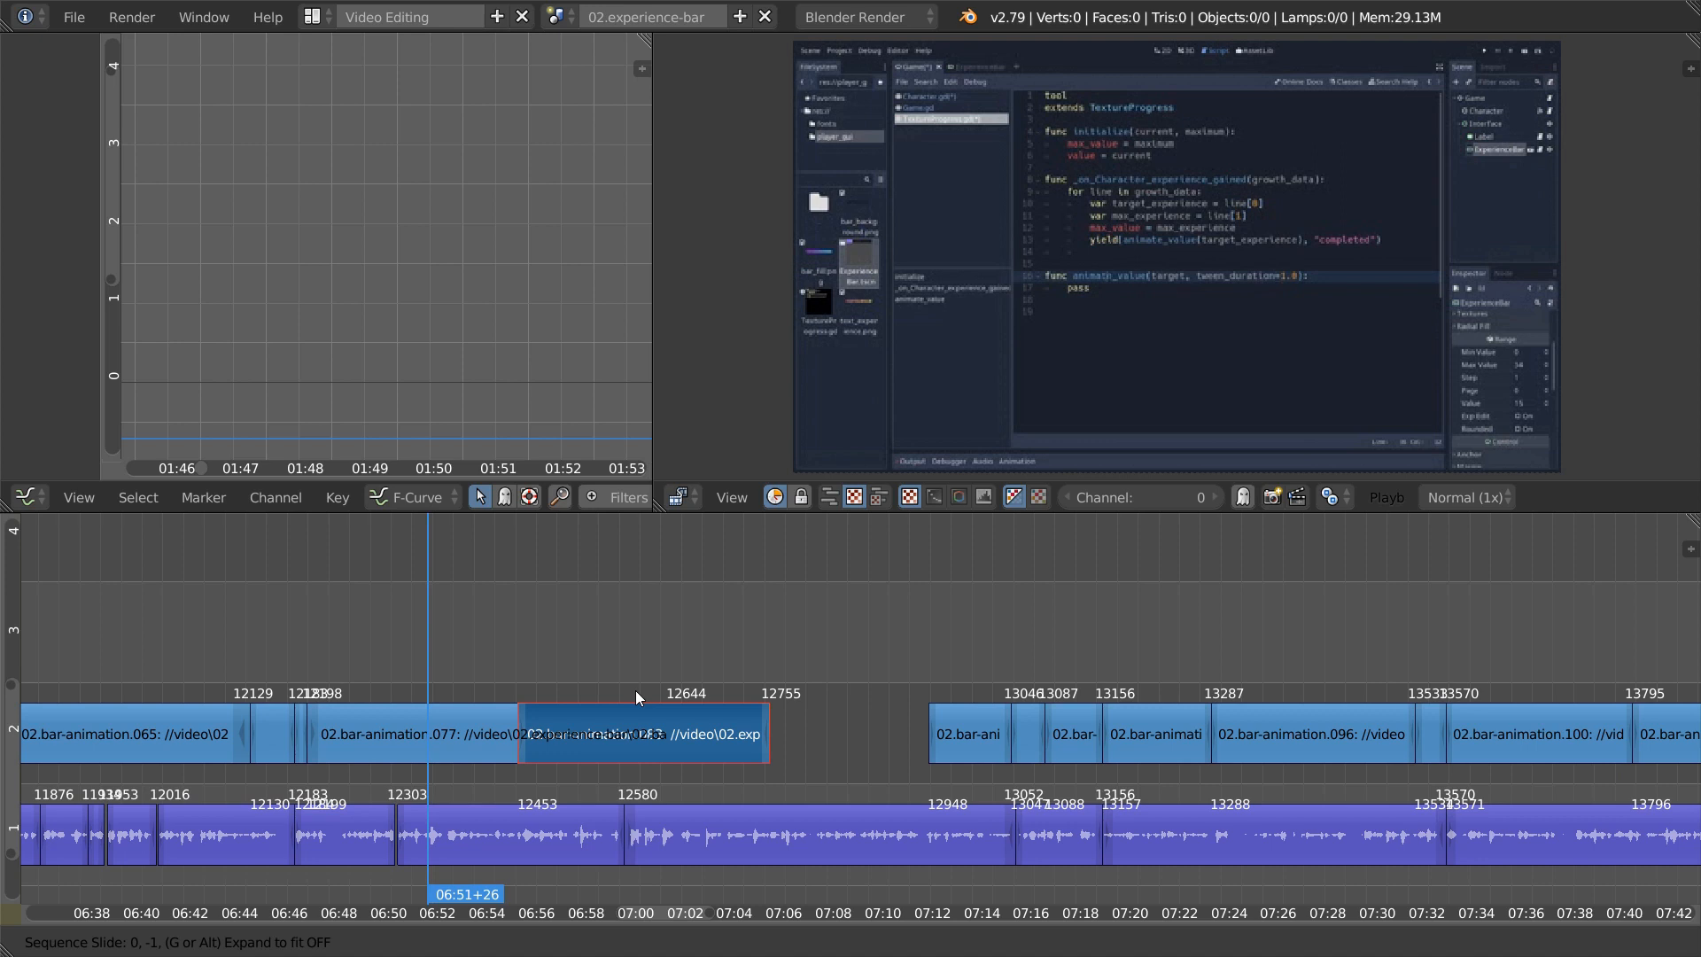
click(635, 696)
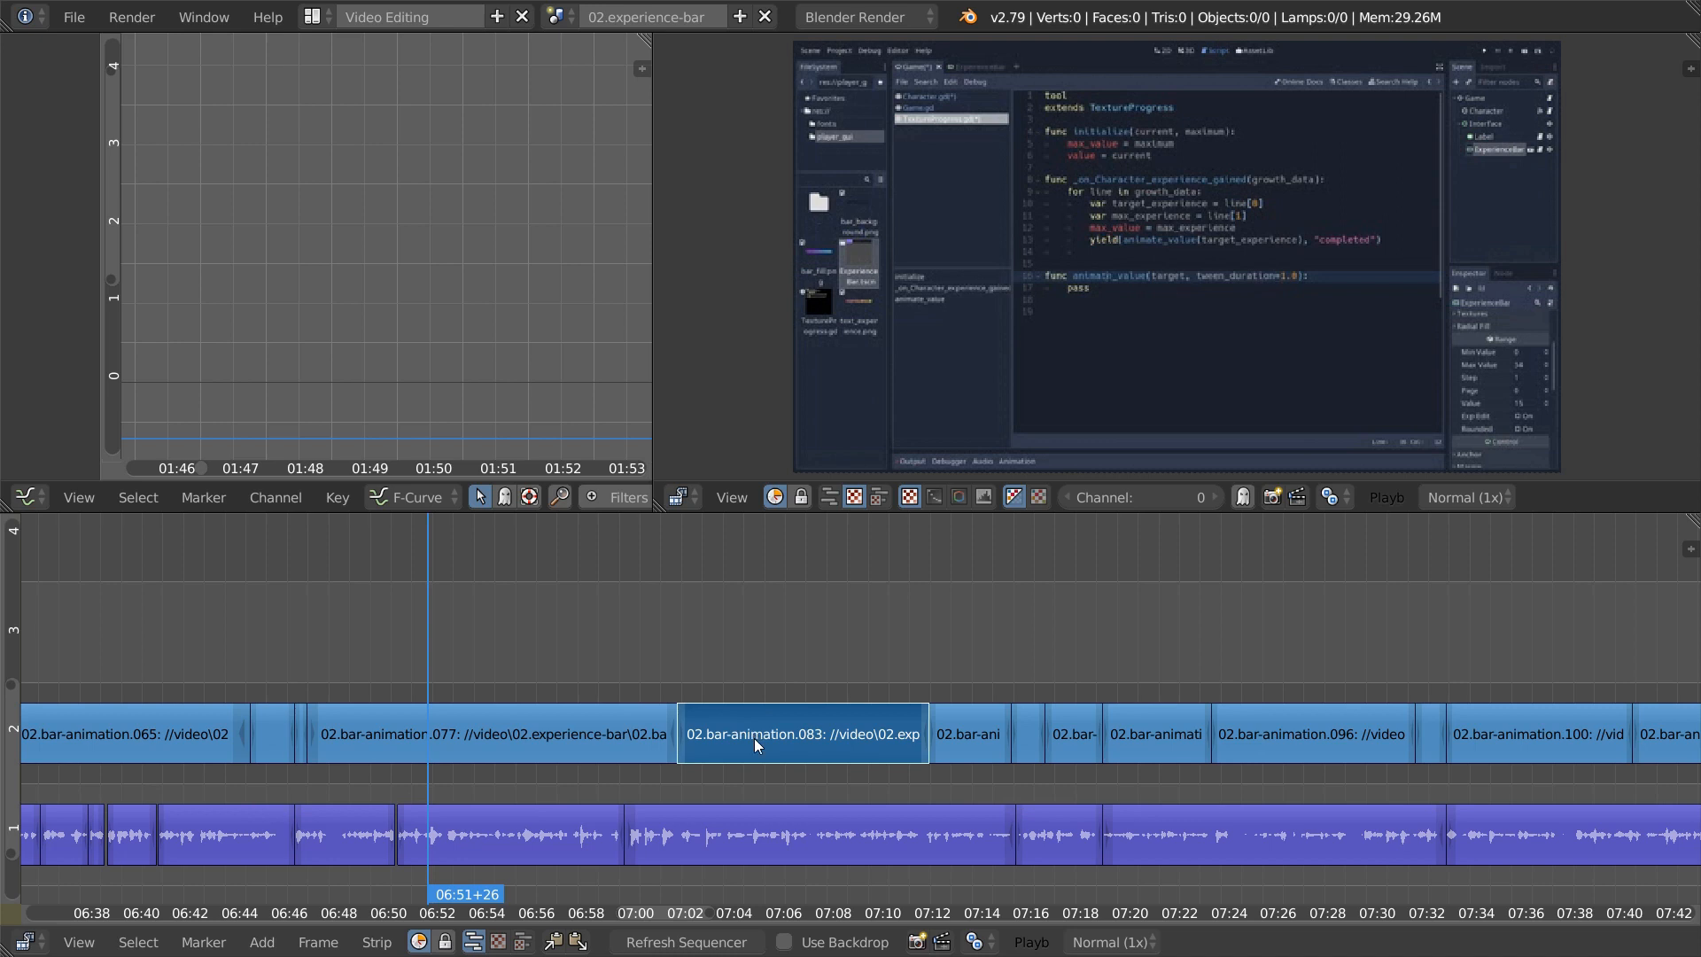
key(g)
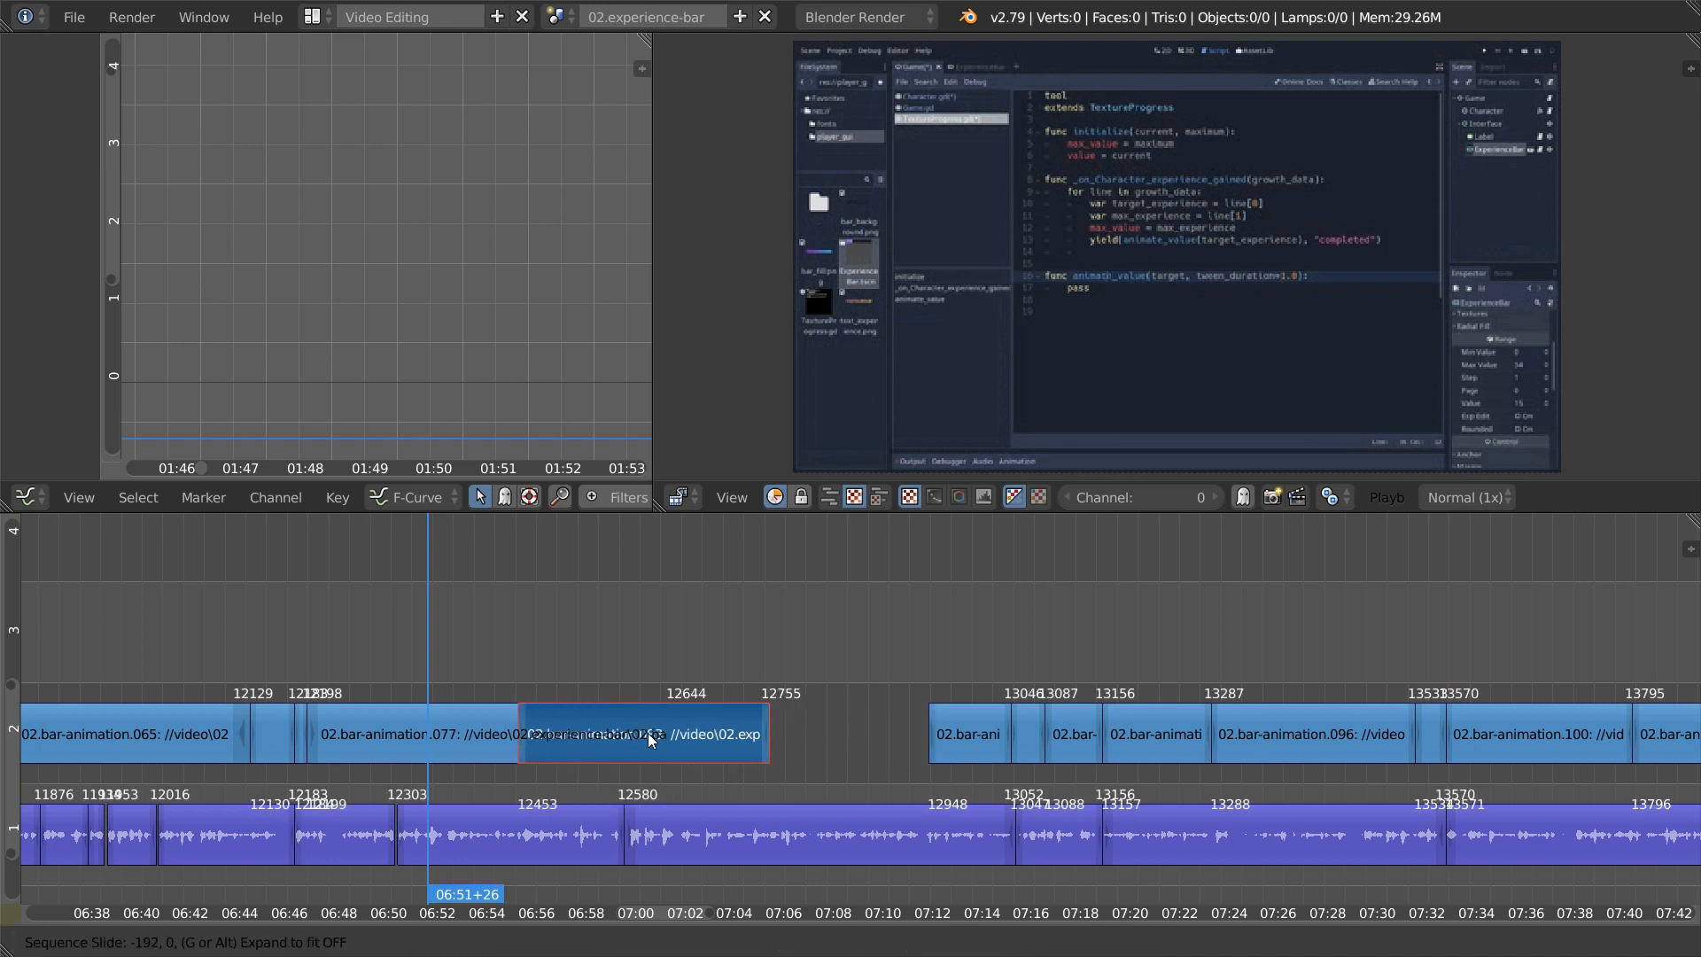
click(912, 725)
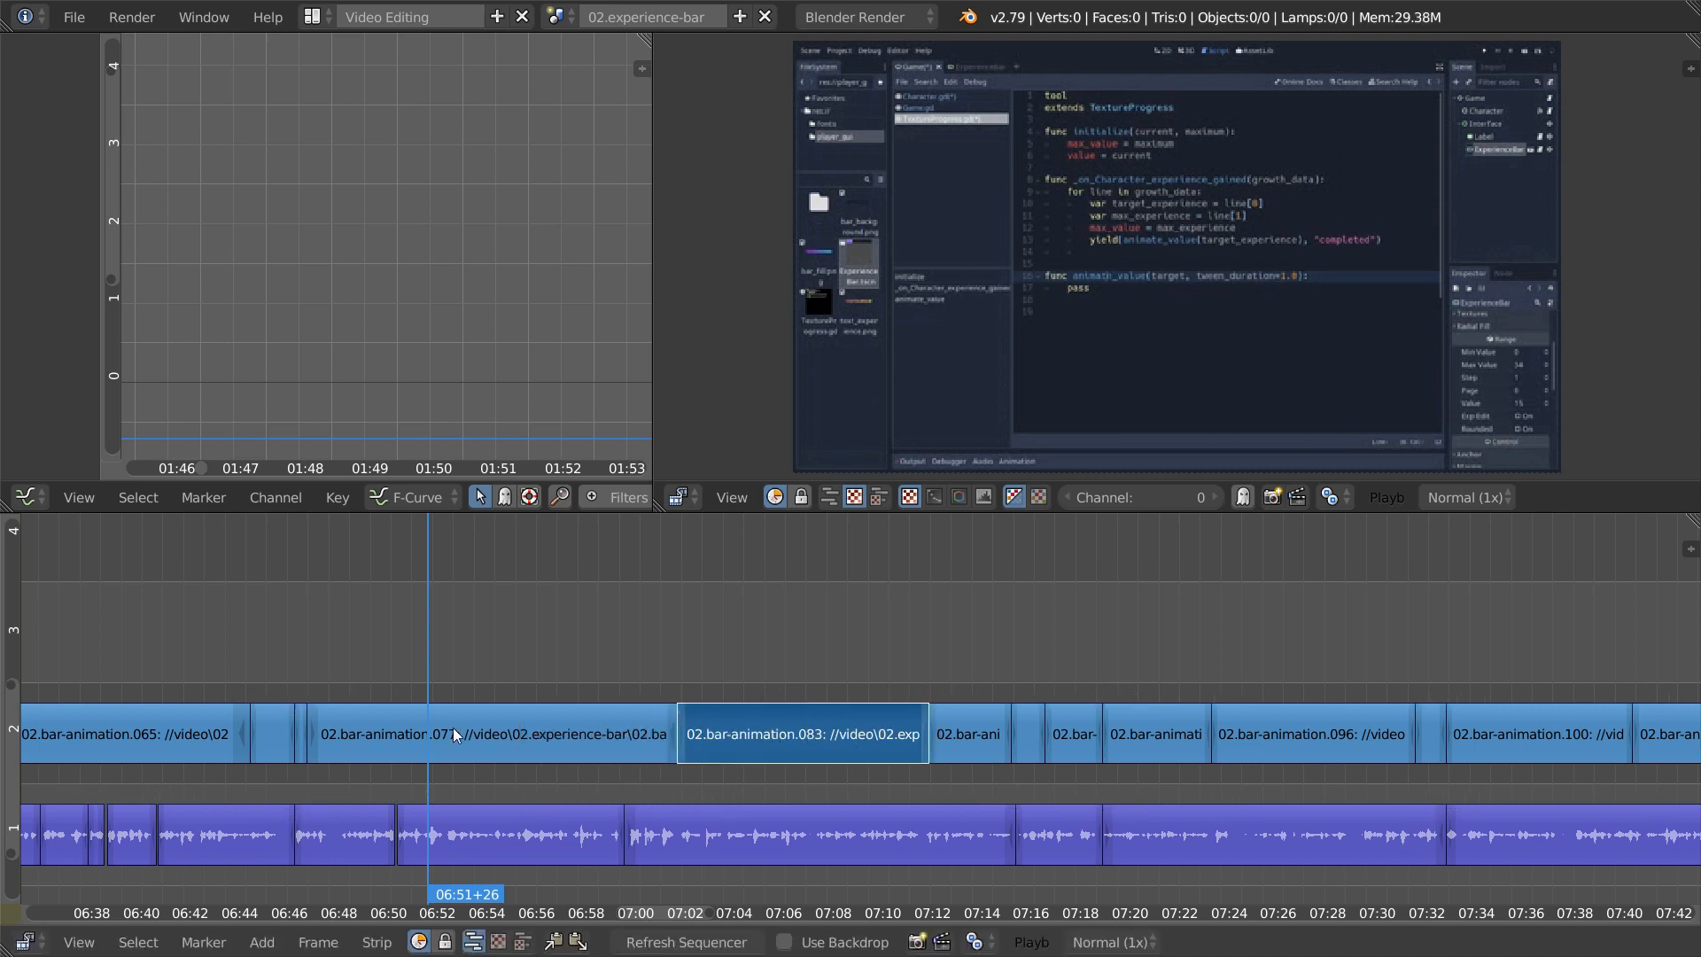
- Slide the 02.bar-animation.083 strip earlier together with its neighbours' adjoining edges, placing the first cut at frame 12522
alt+right_click(773, 731)
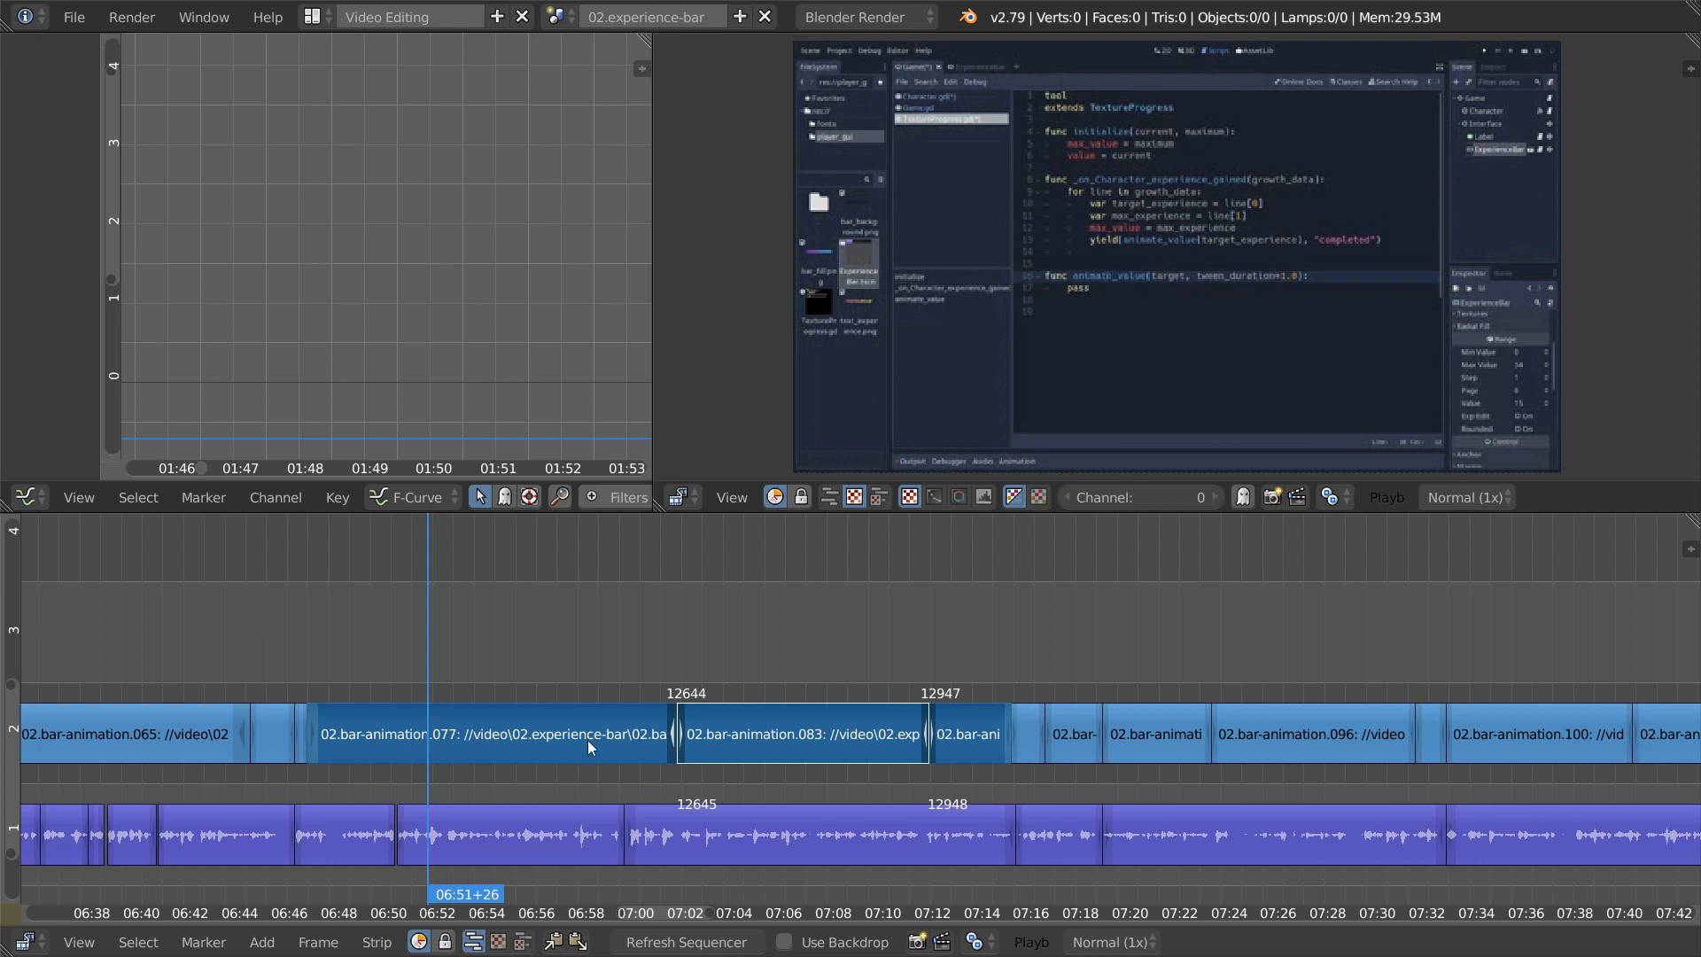
alt+right_click(790, 735)
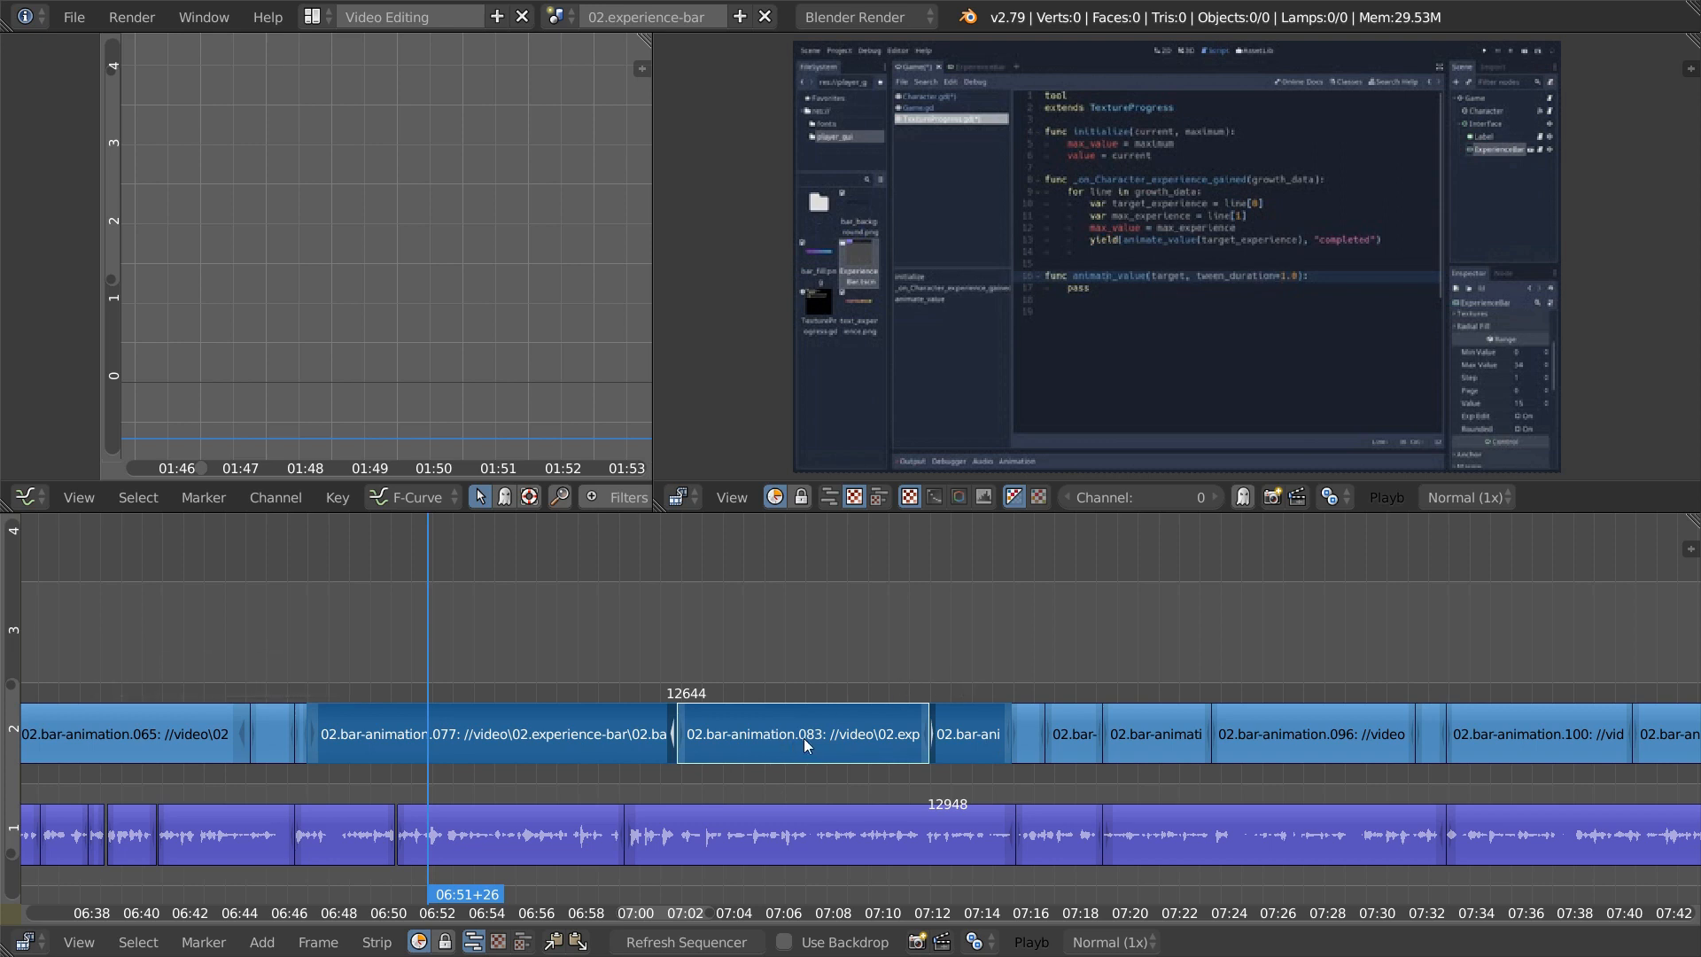
key(g)
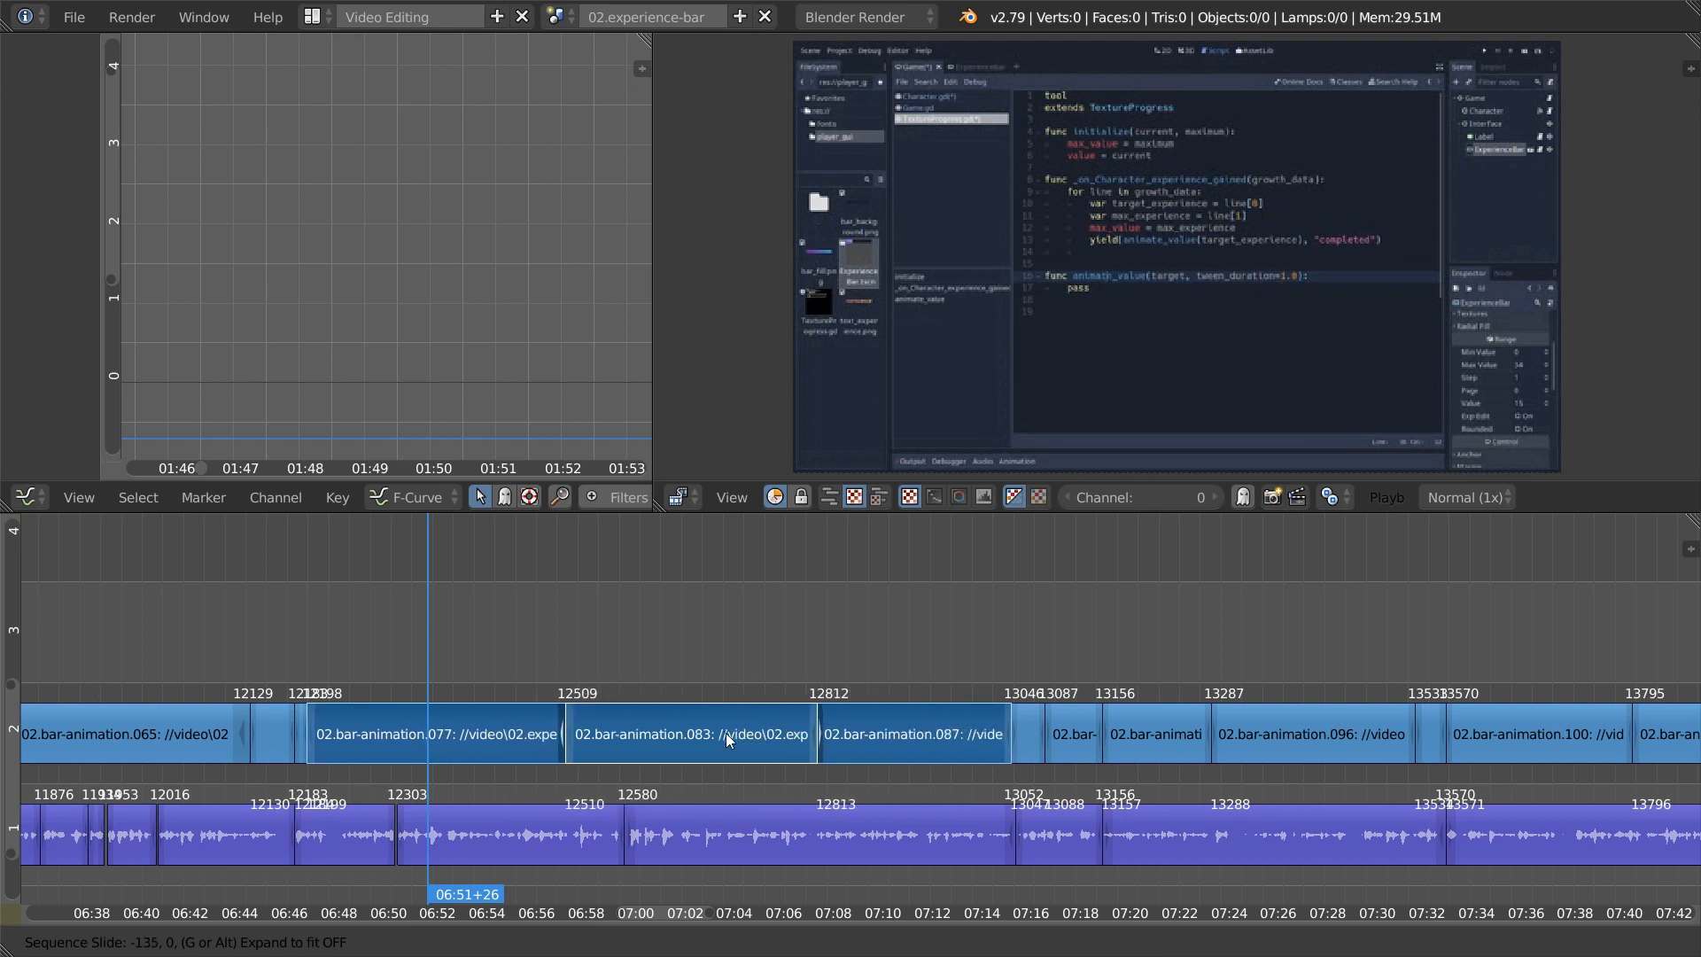
click(757, 741)
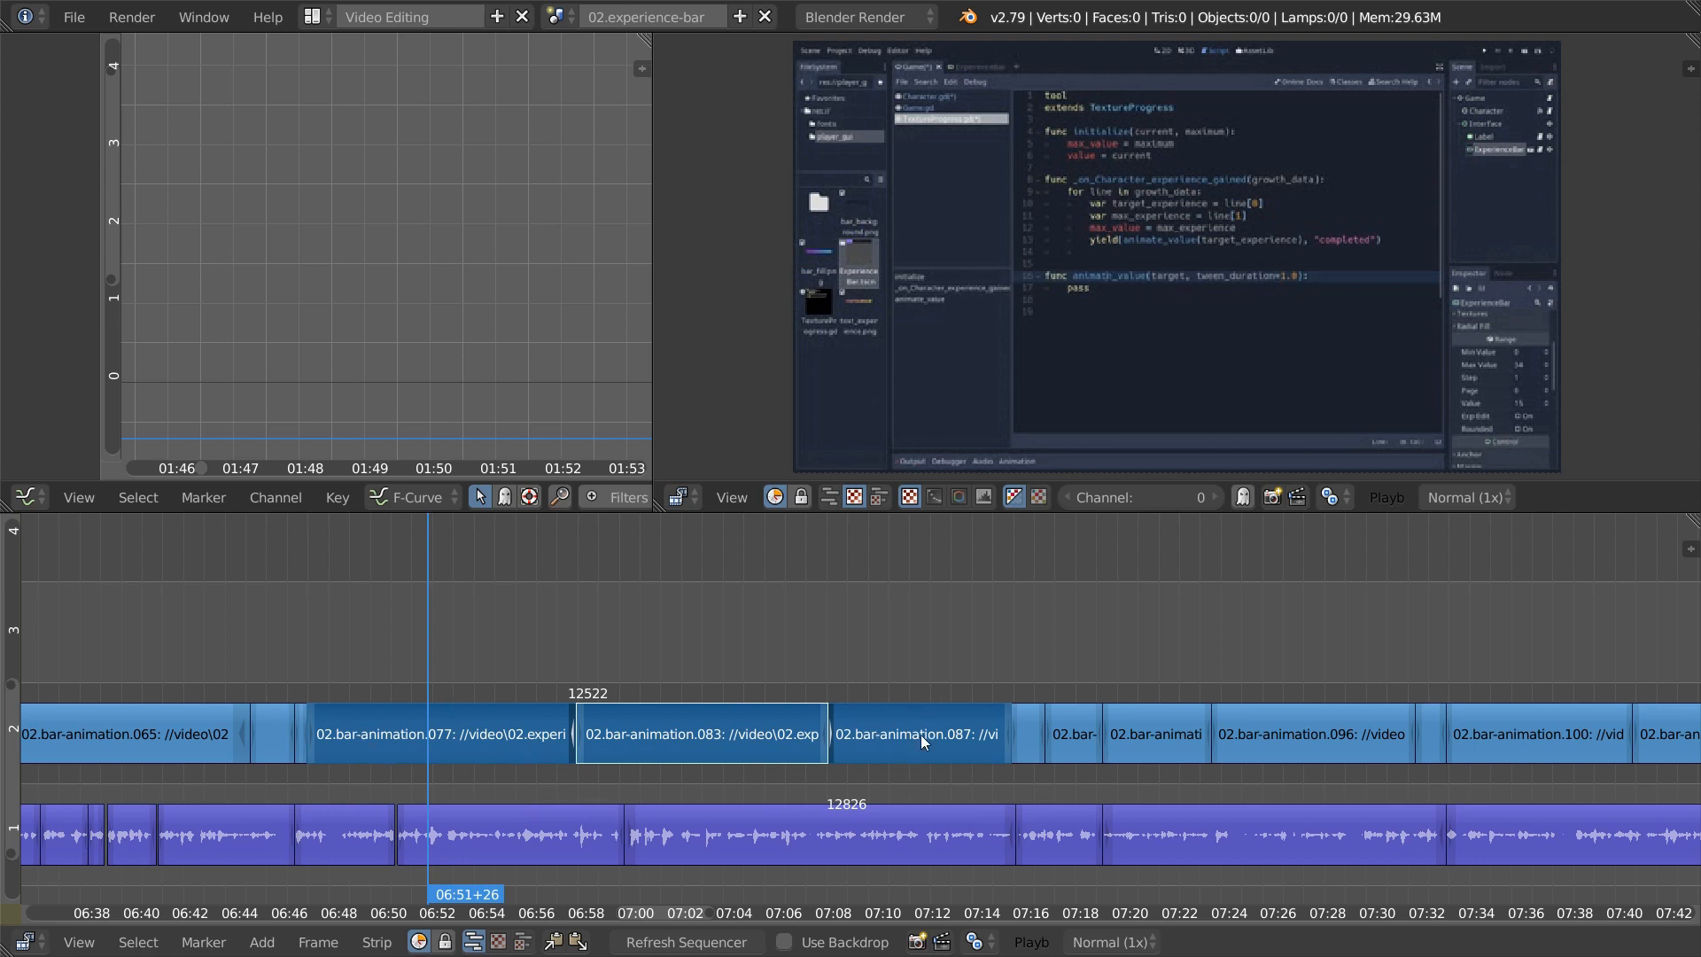
- Slide the 02.bar-animation.083 strip earlier together with its neighbours' adjoining edges, placing the cuts at frames 12439 and 12742
key(g)
right_click(798, 736)
alt+right_click(683, 737)
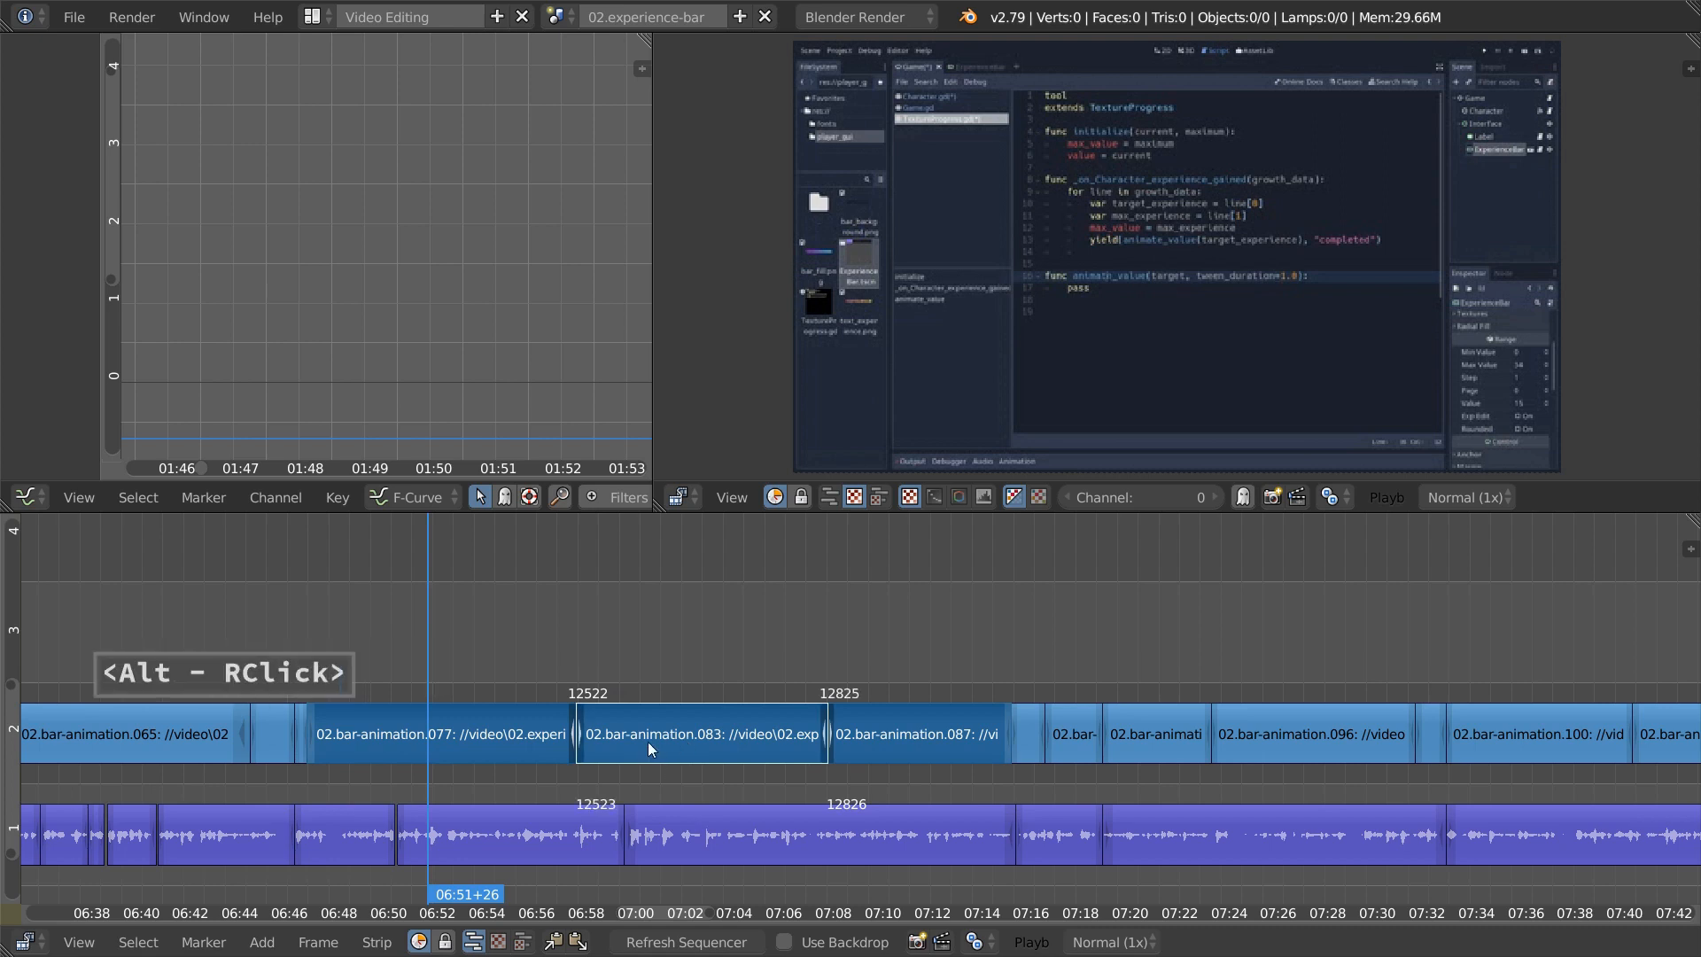
key(g)
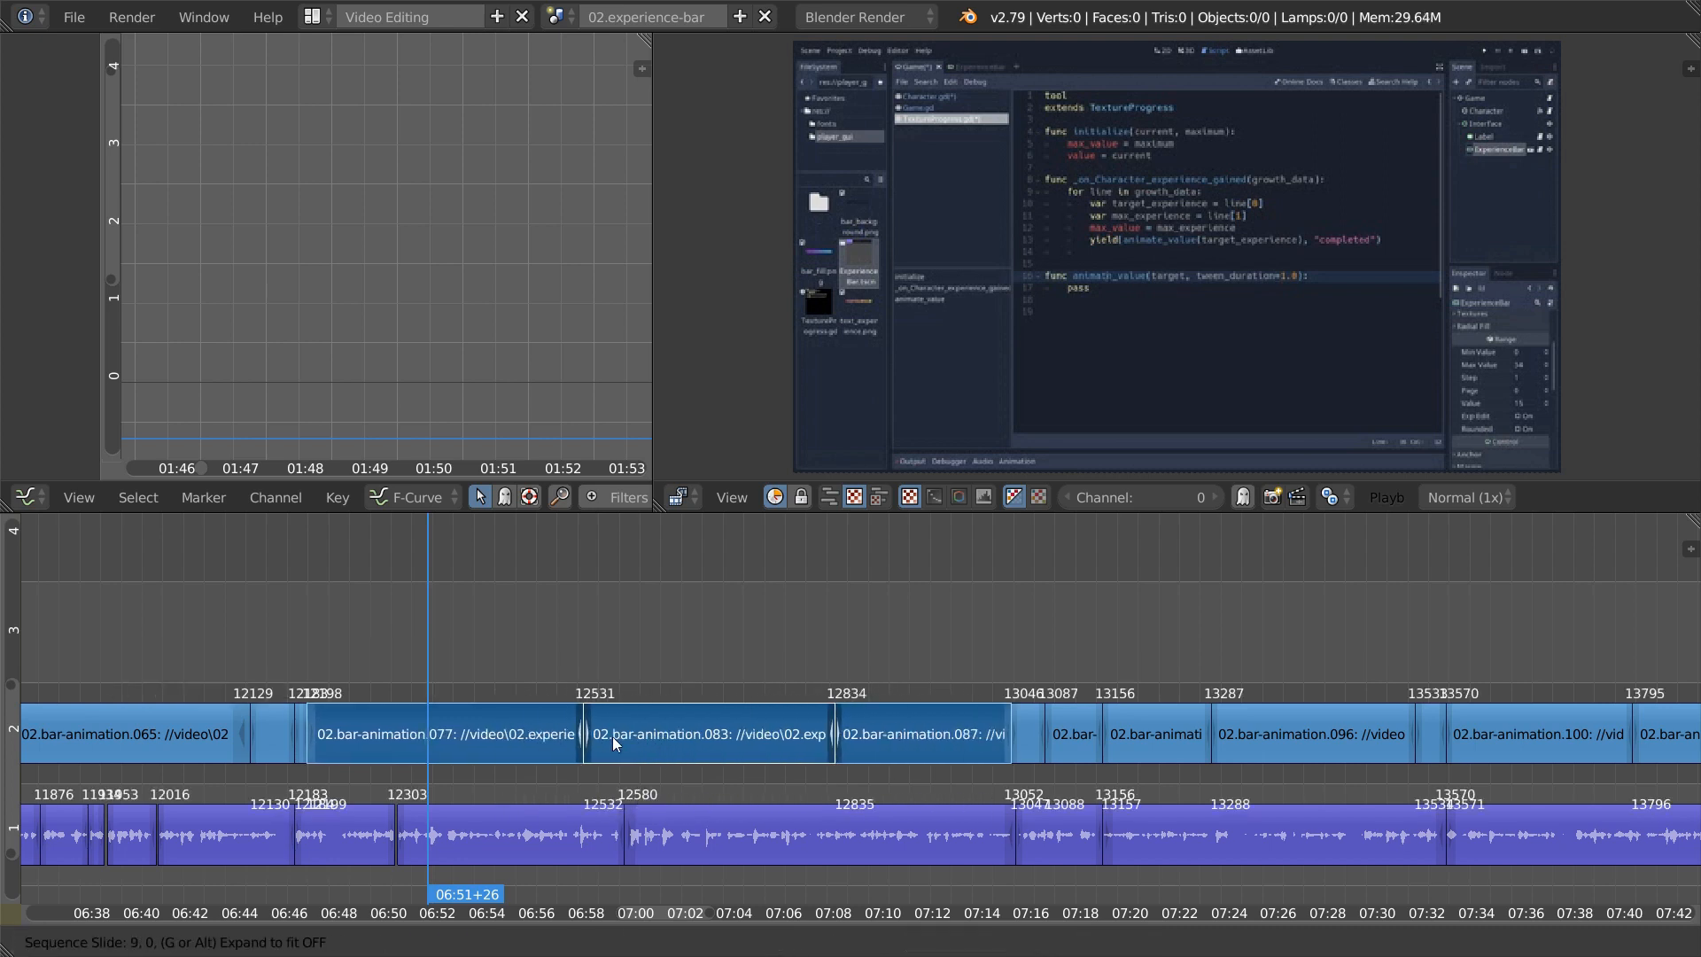
click(577, 736)
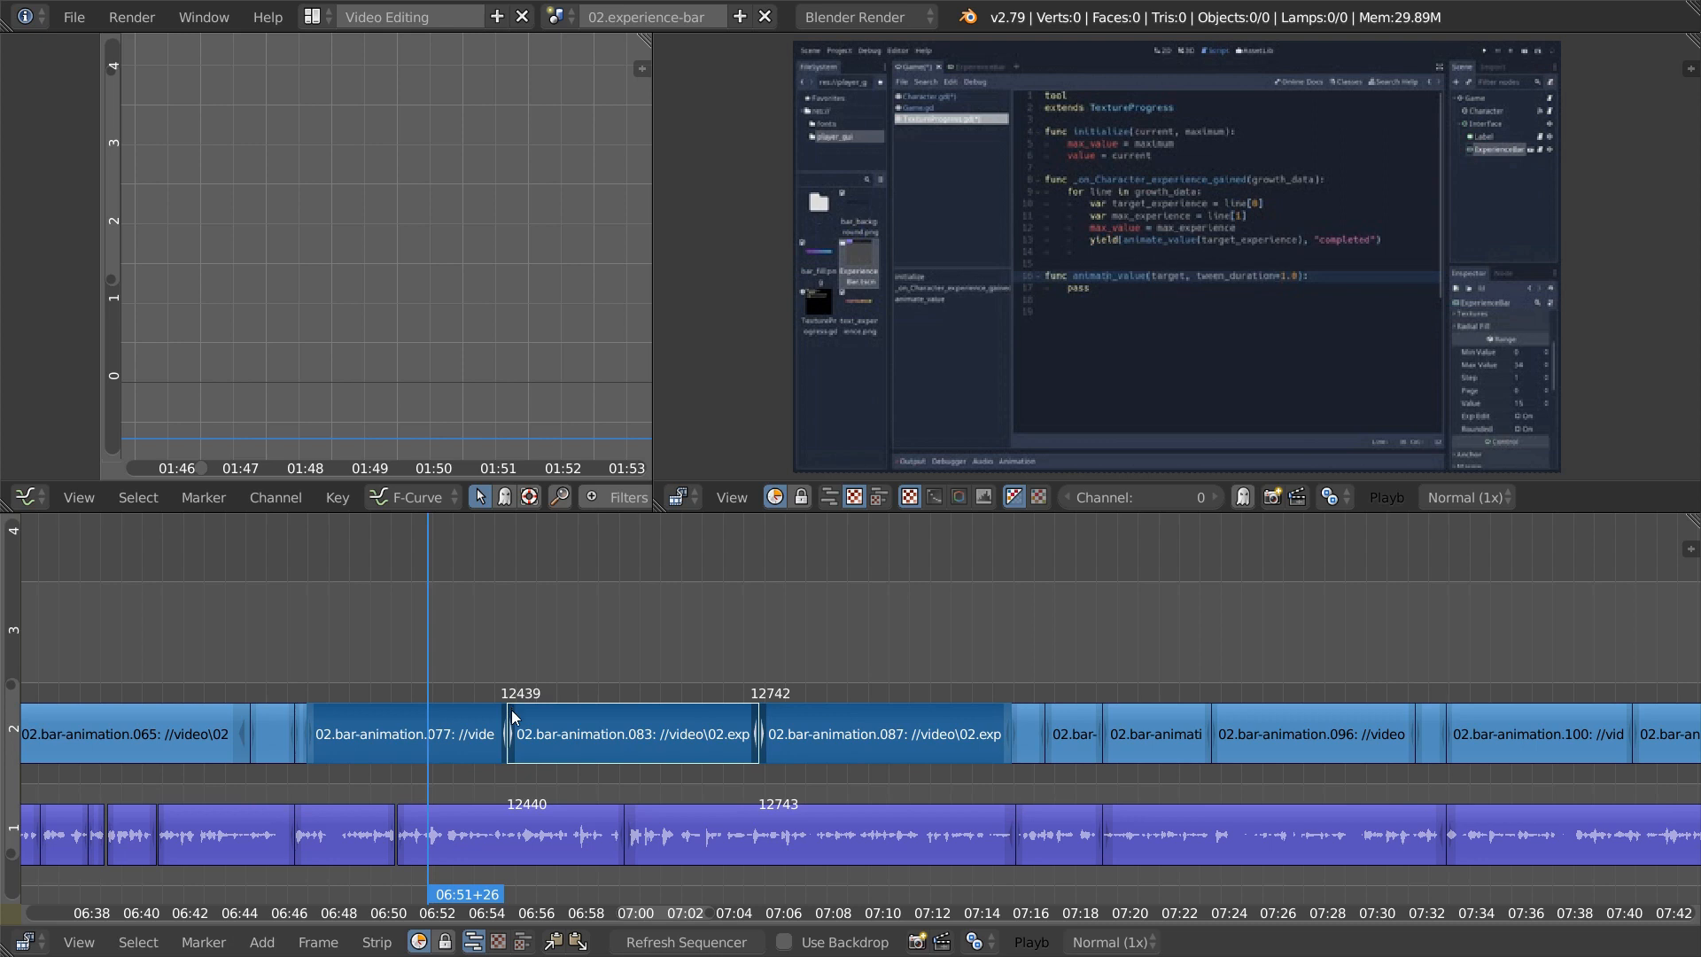
- Select only the 02.bar-animation.083 strip, place the playhead at 06:59+18 and slip the strip's footage within its fixed edges
right_click(673, 744)
mouse_move(602, 691)
mouse_down()
mouse_move(561, 651)
mouse_move(624, 695)
mouse_up()
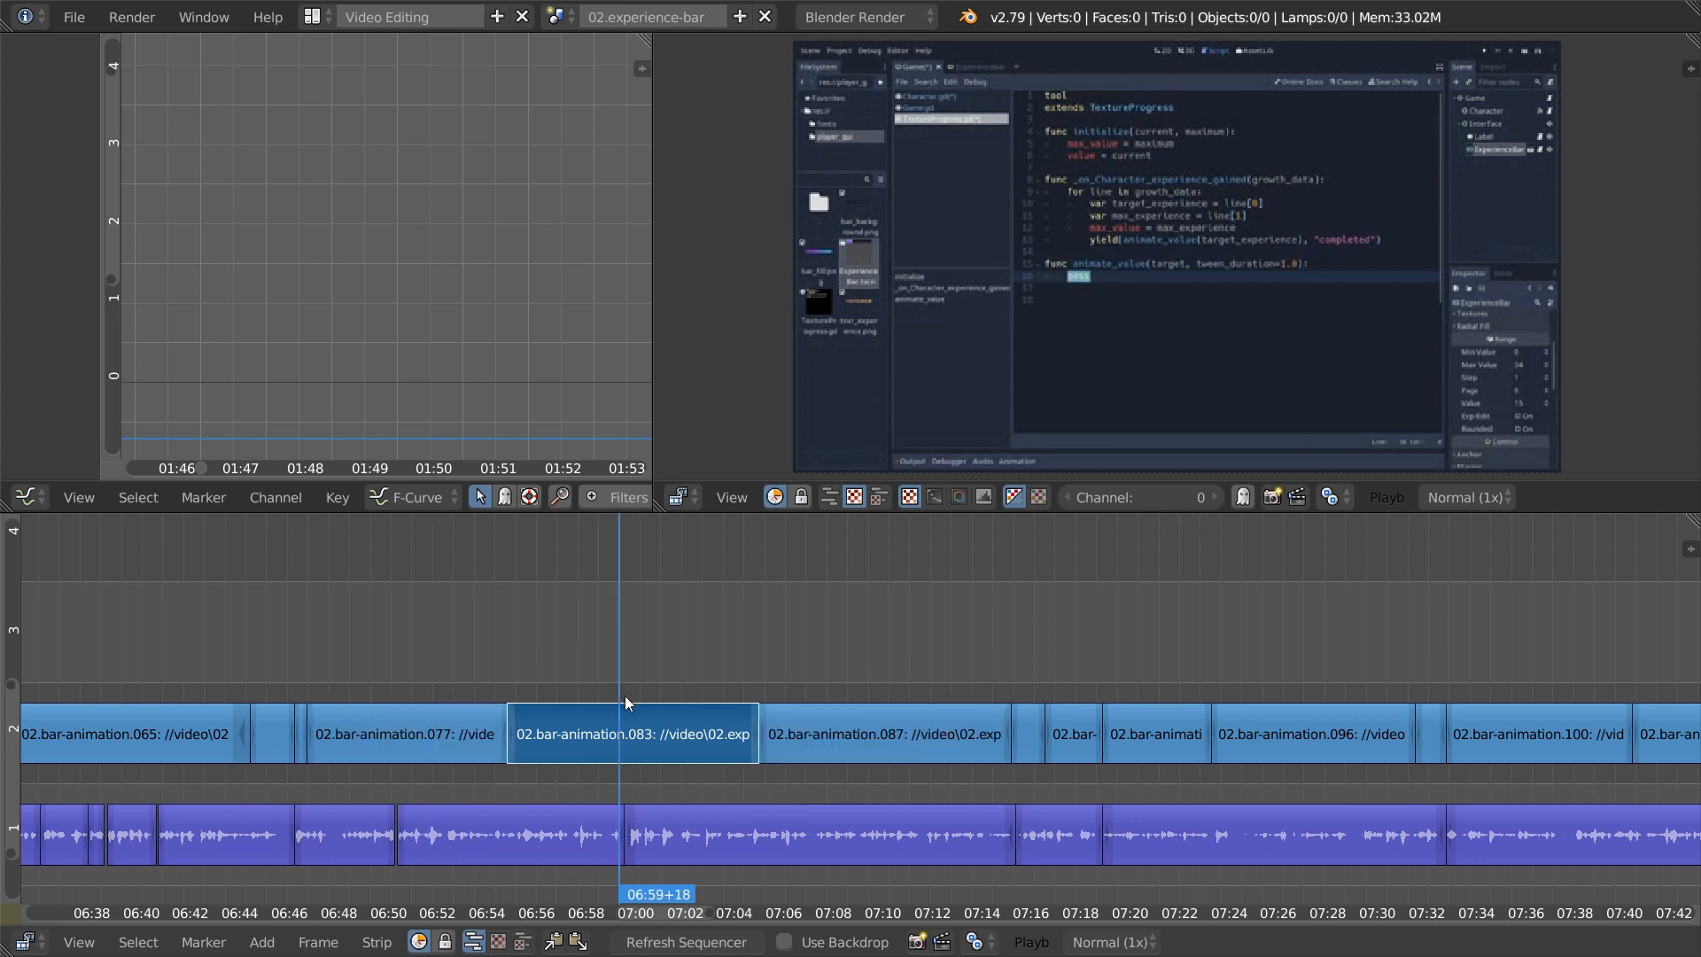
key(s)
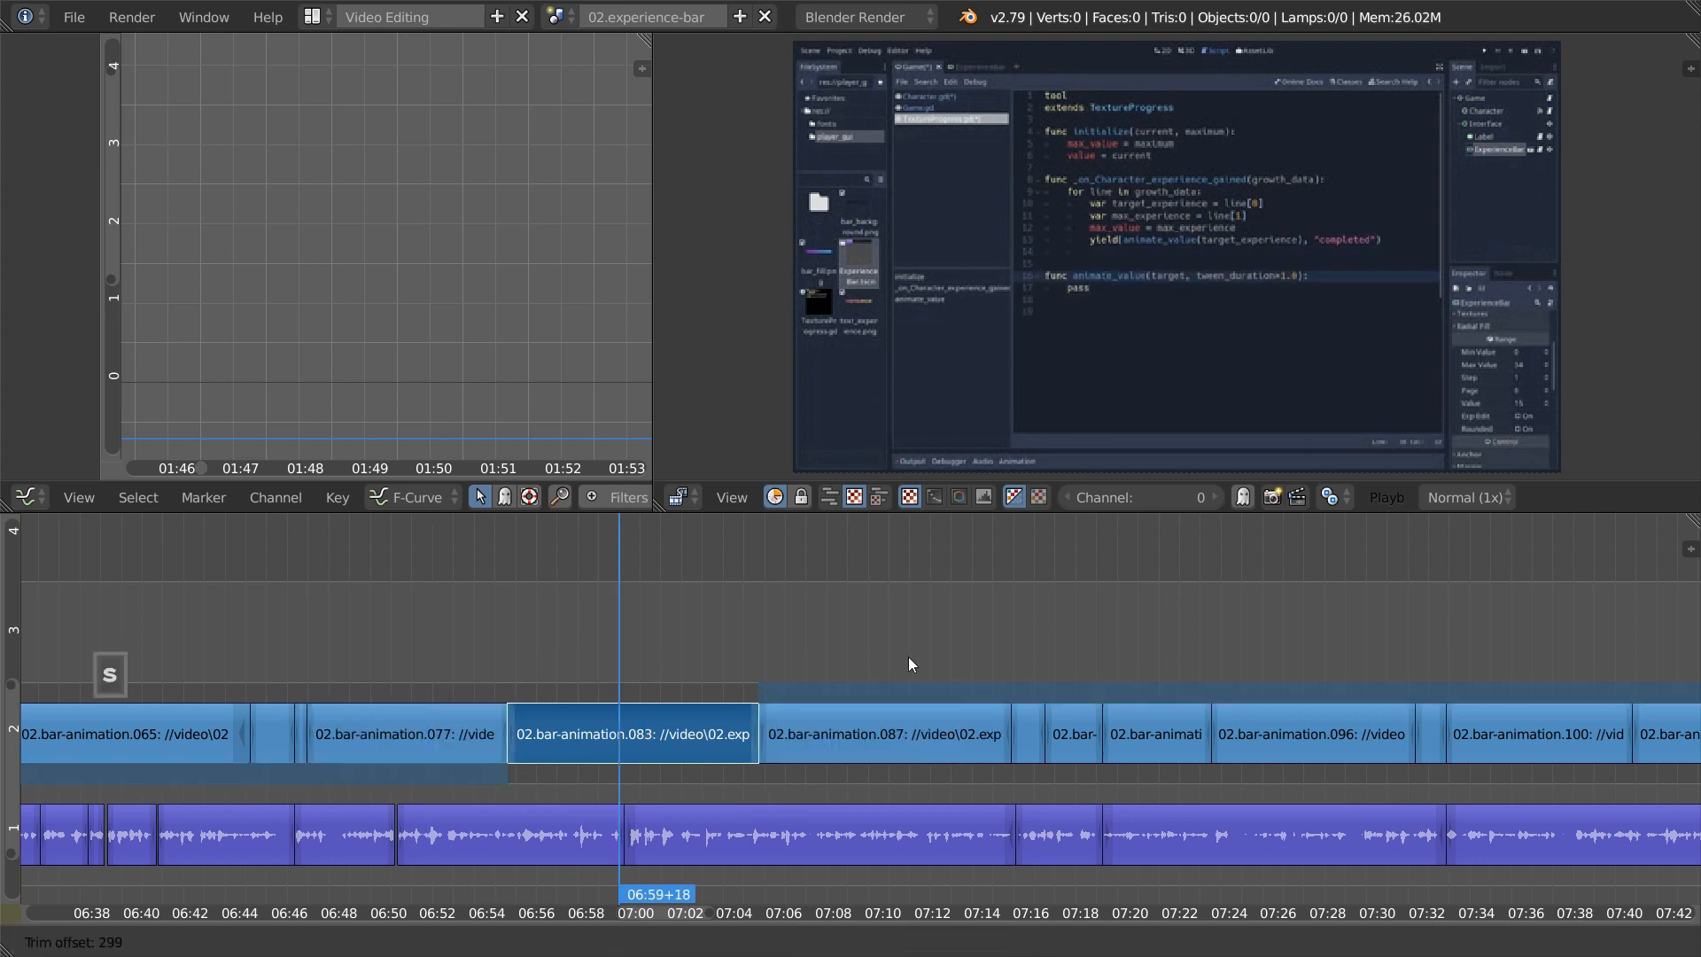
click(236, 699)
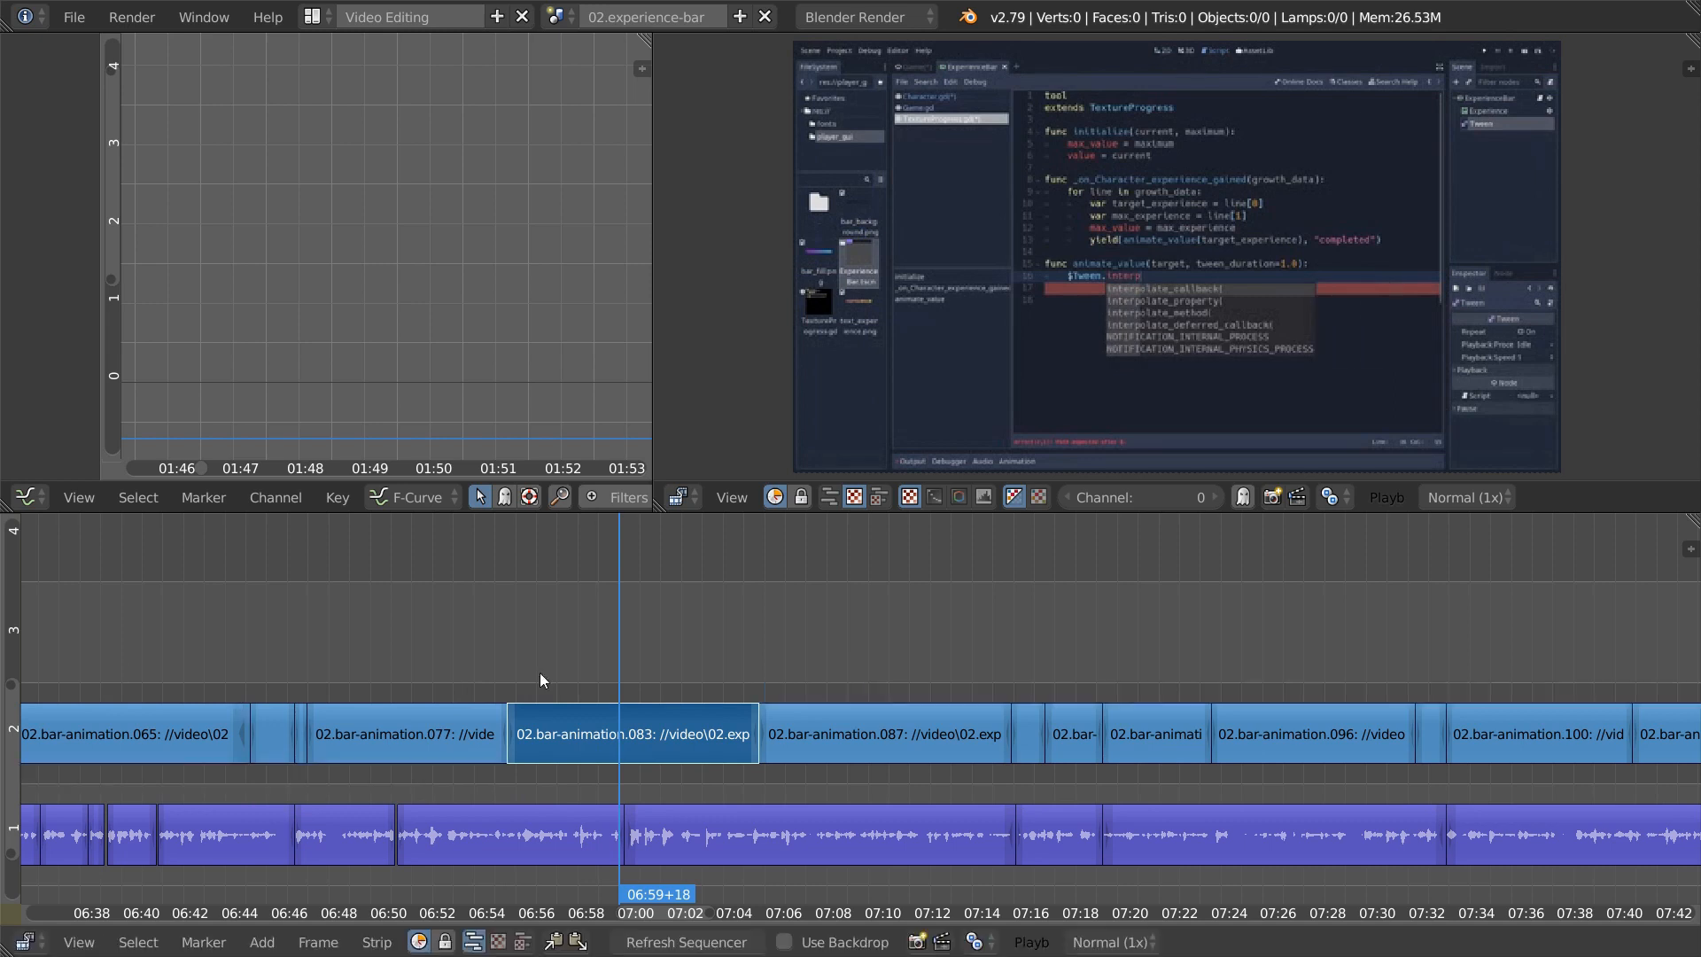
key(ctrl+z)
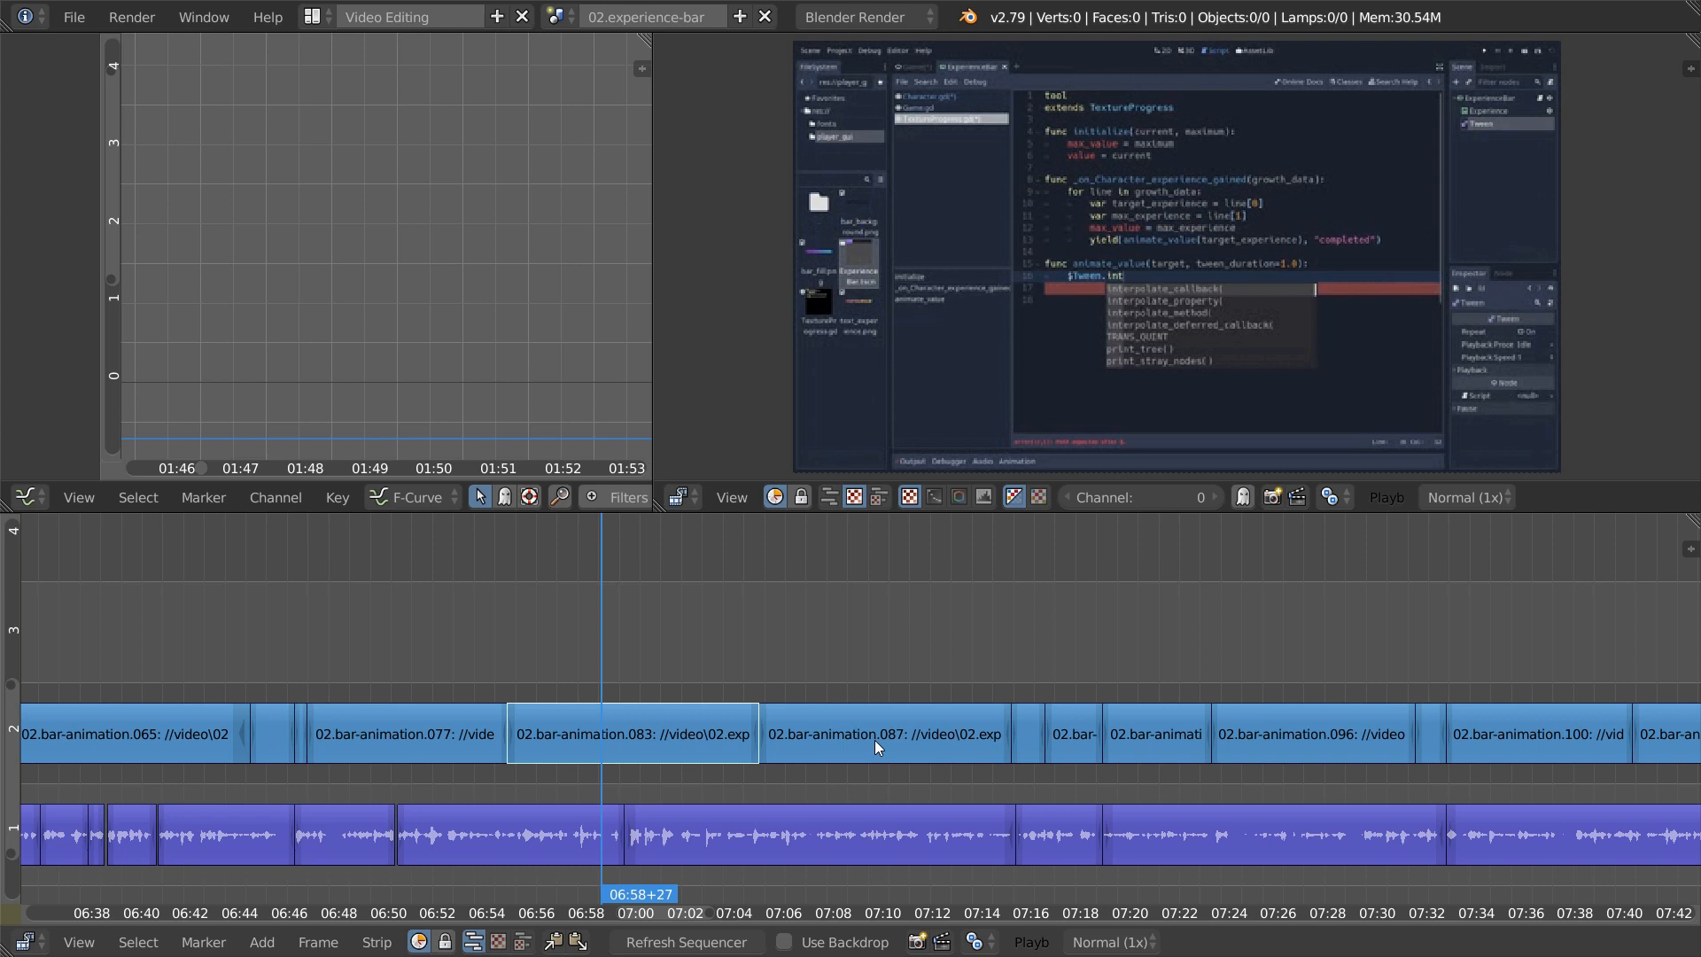
- Select the run of adjoining video strips on channel 2, and separately the adjoining audio strips on channel 1
key(l)
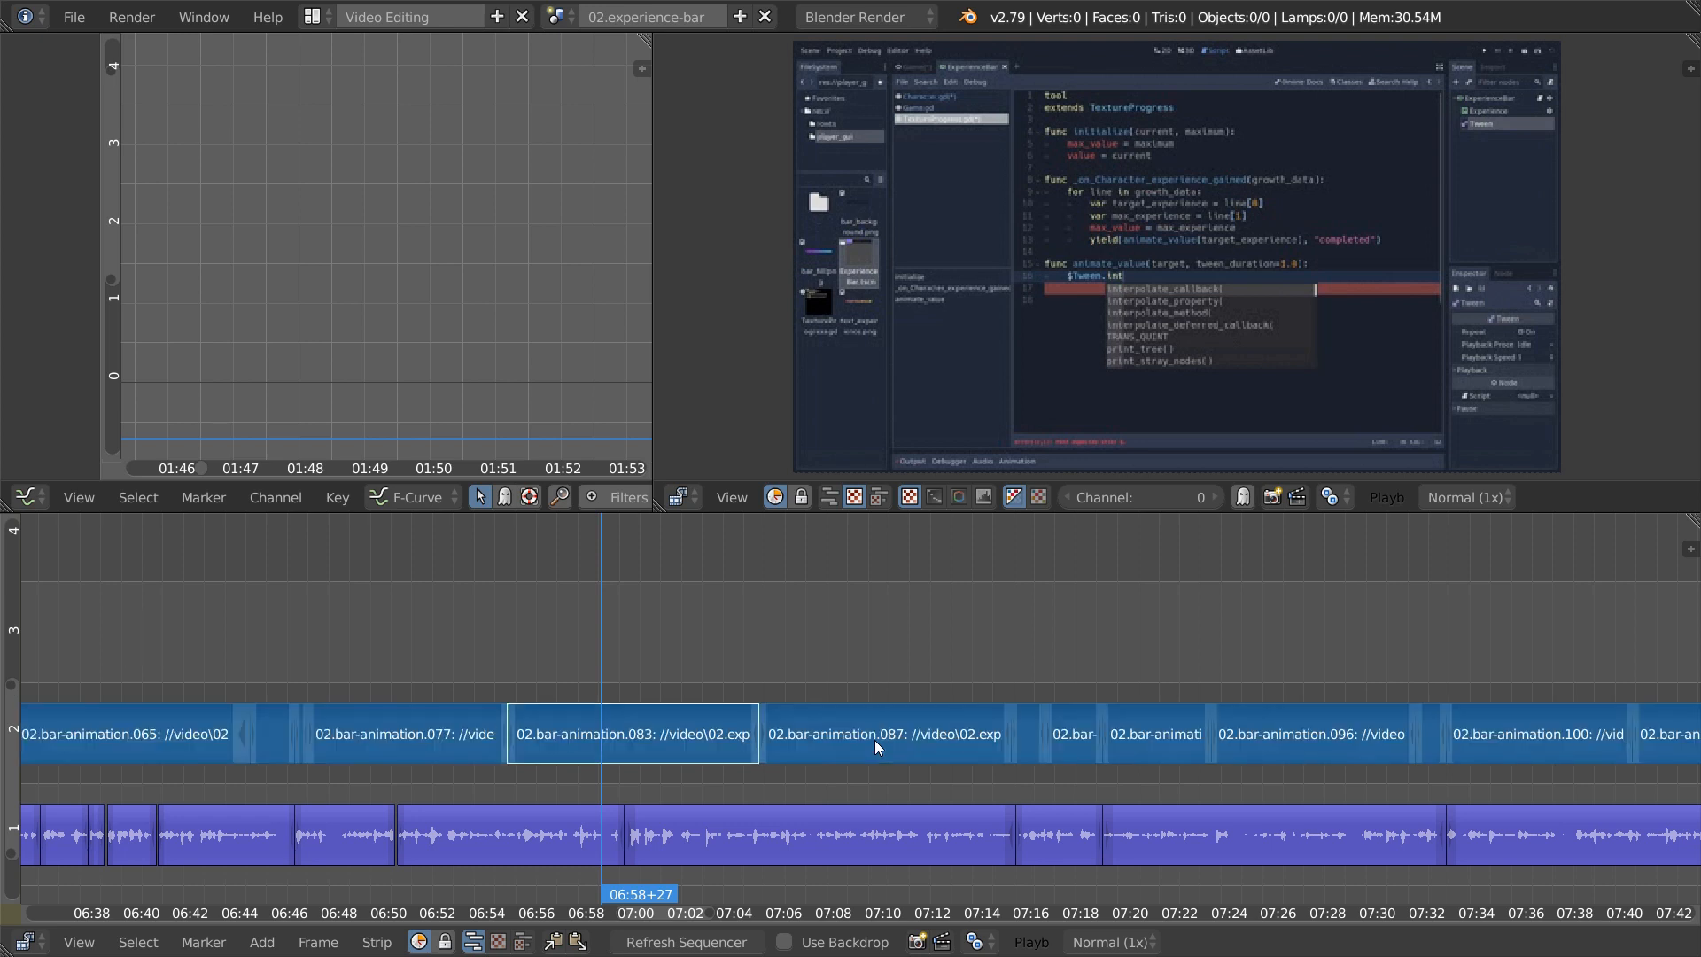
key(l)
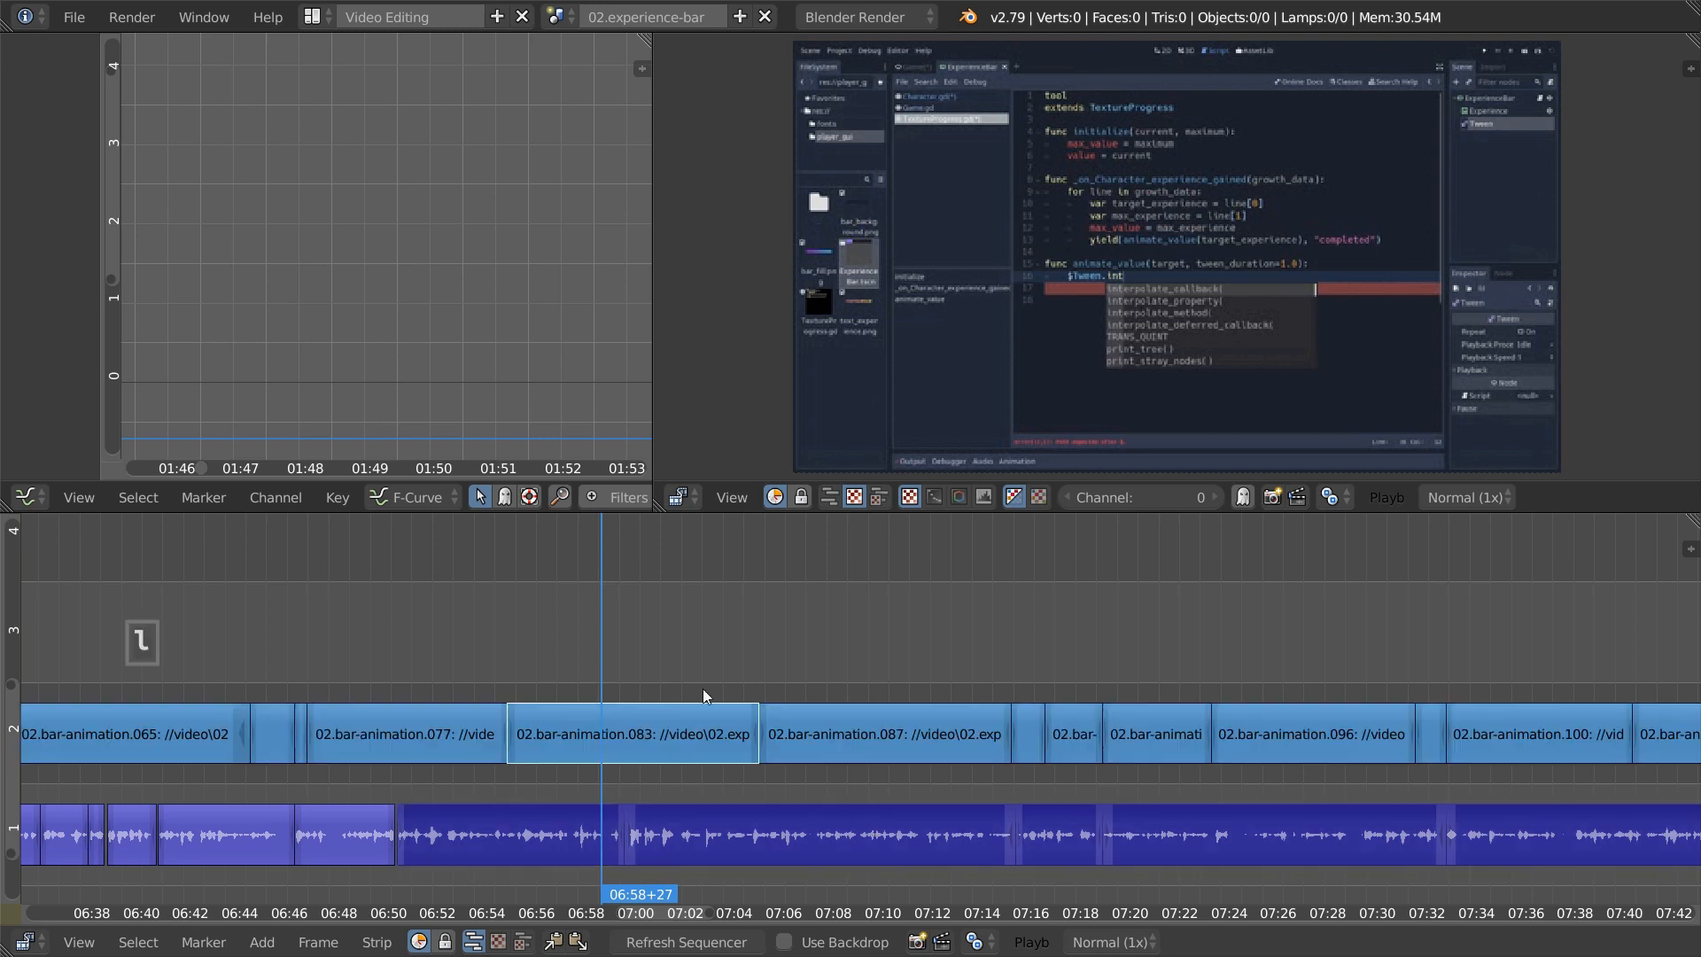
- Trim the end of the 02.bar-animation.083 strip to frame 12678 and shorten the strip ending near 07:19, leaving gaps after both
right_drag(752, 742, 699, 746)
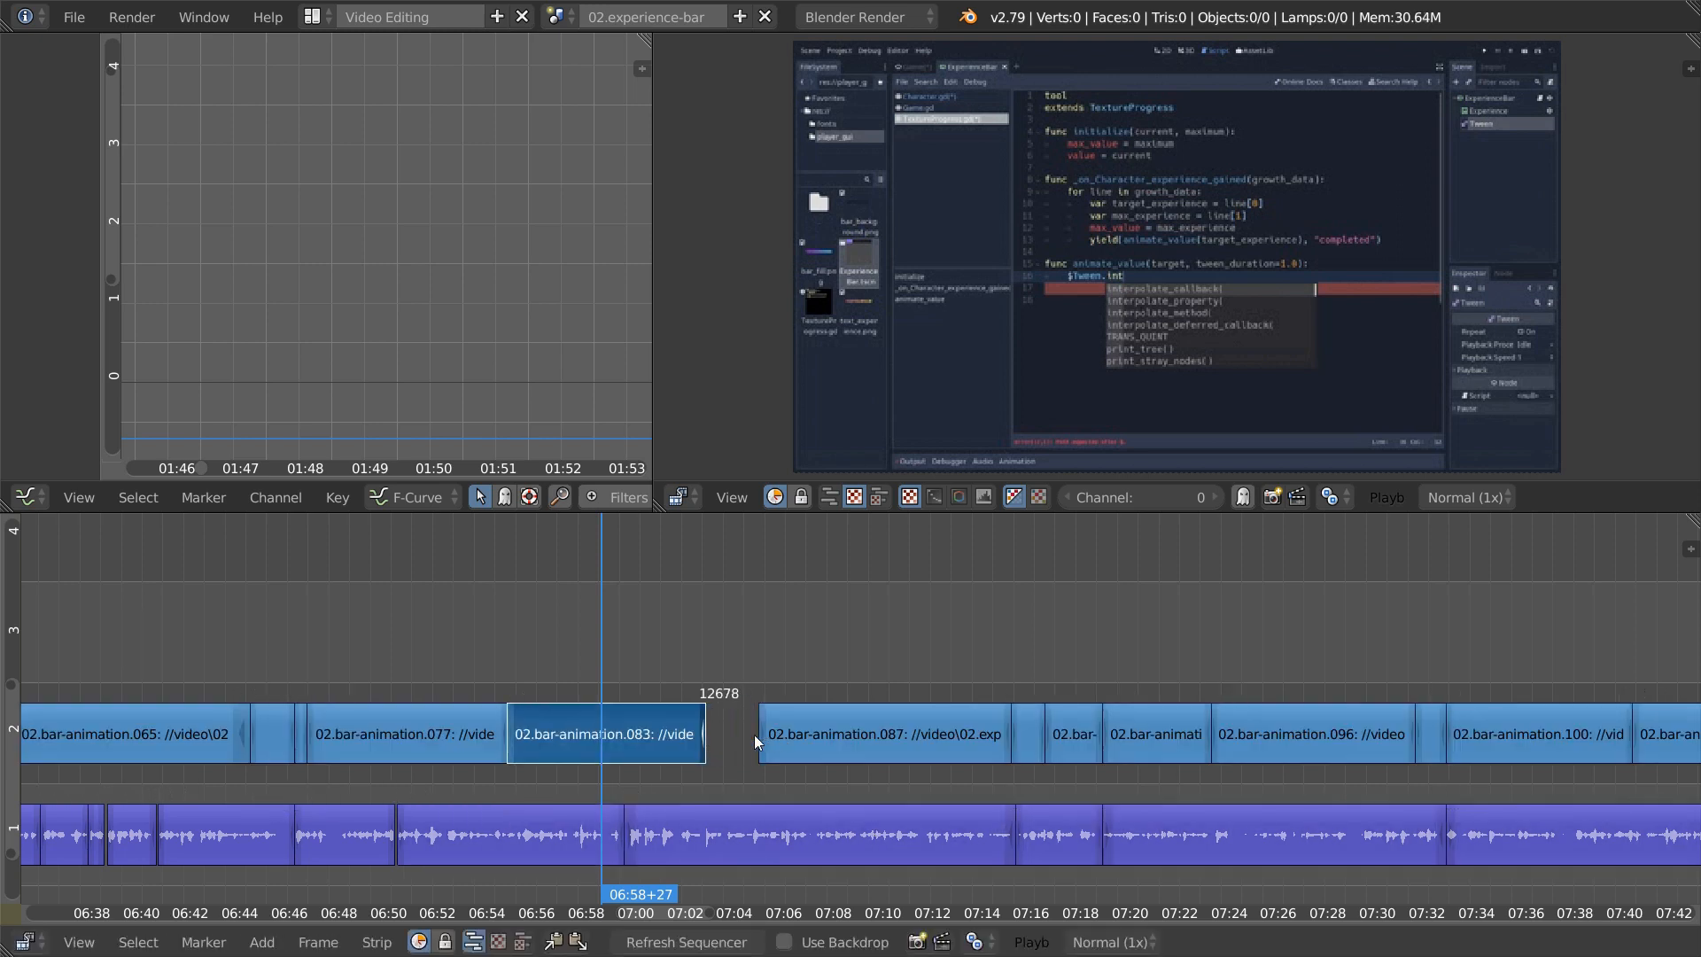
right_drag(1102, 731, 1023, 752)
- Select the adjoining group around the 02.bar-animation.087 strip, and from that strip alone repeatedly grow and shrink the selection
key(l)
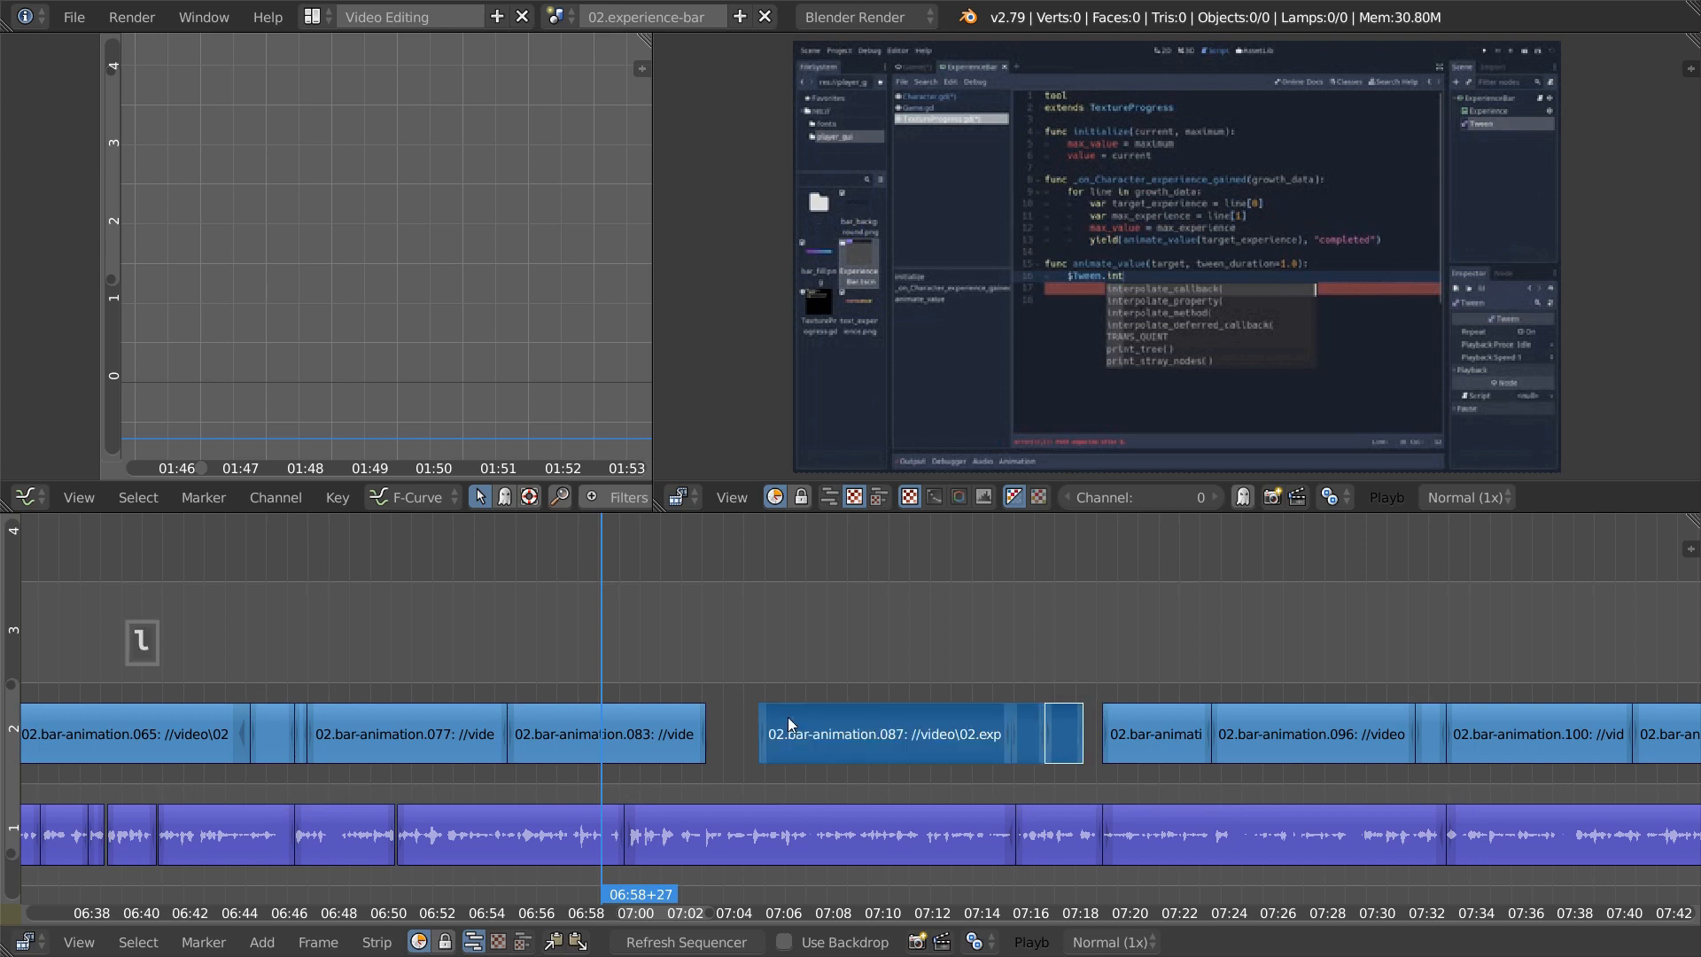
right_click(789, 716)
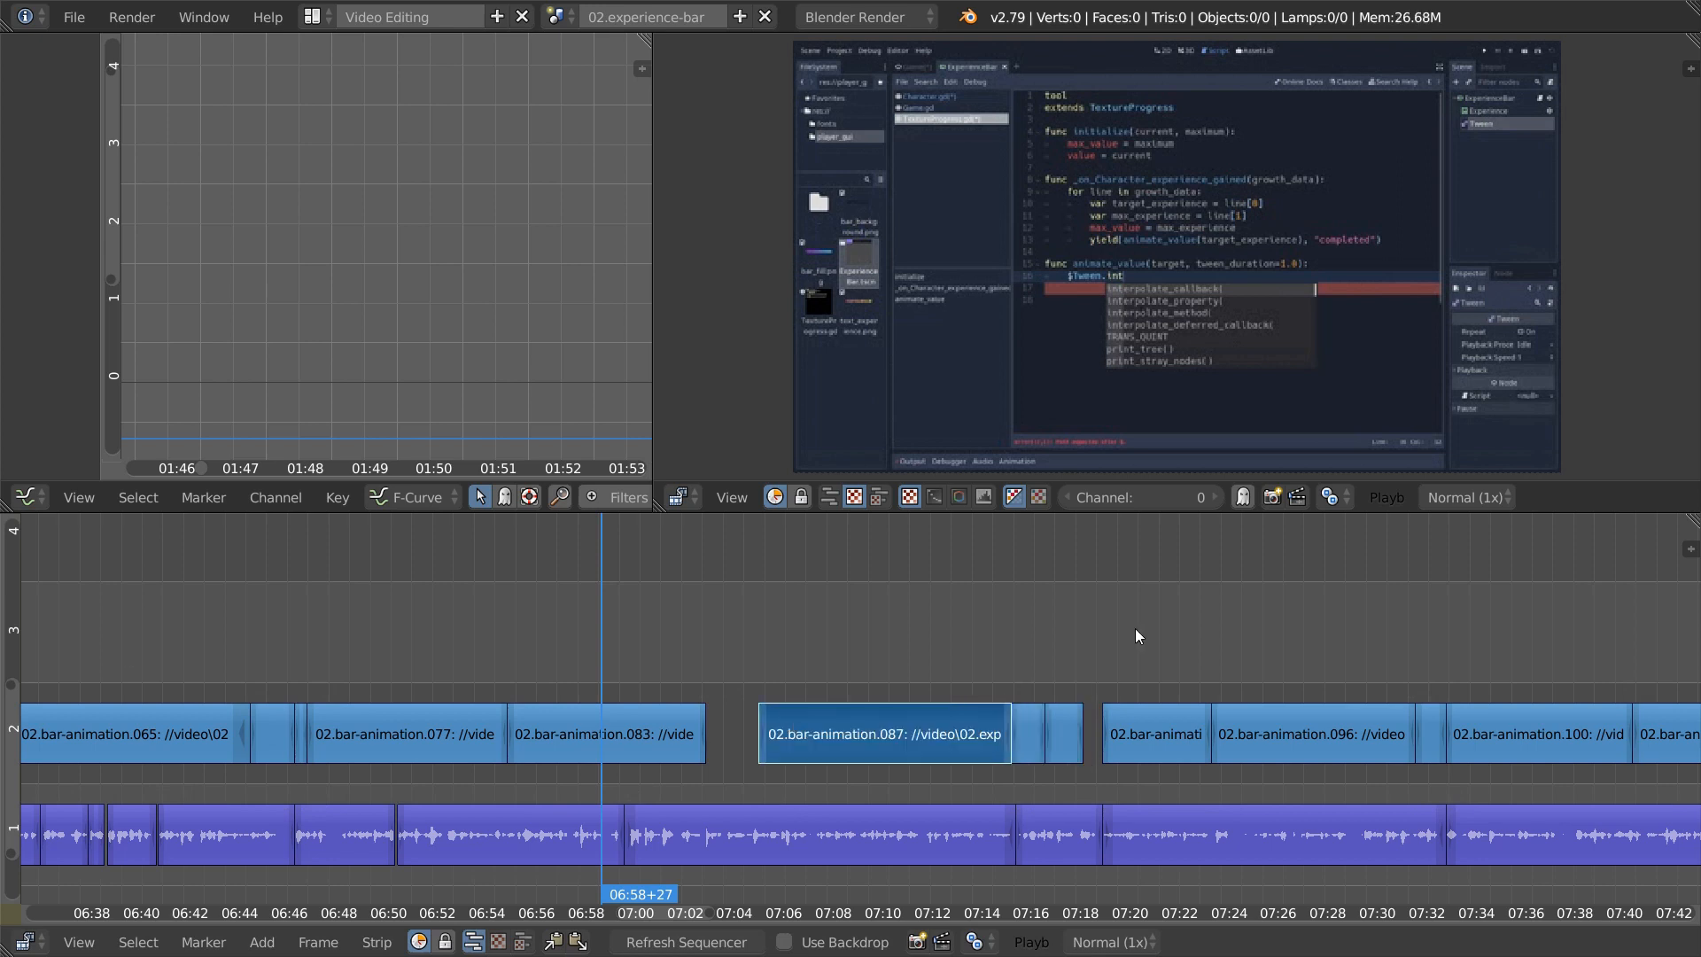
key(ctrl)
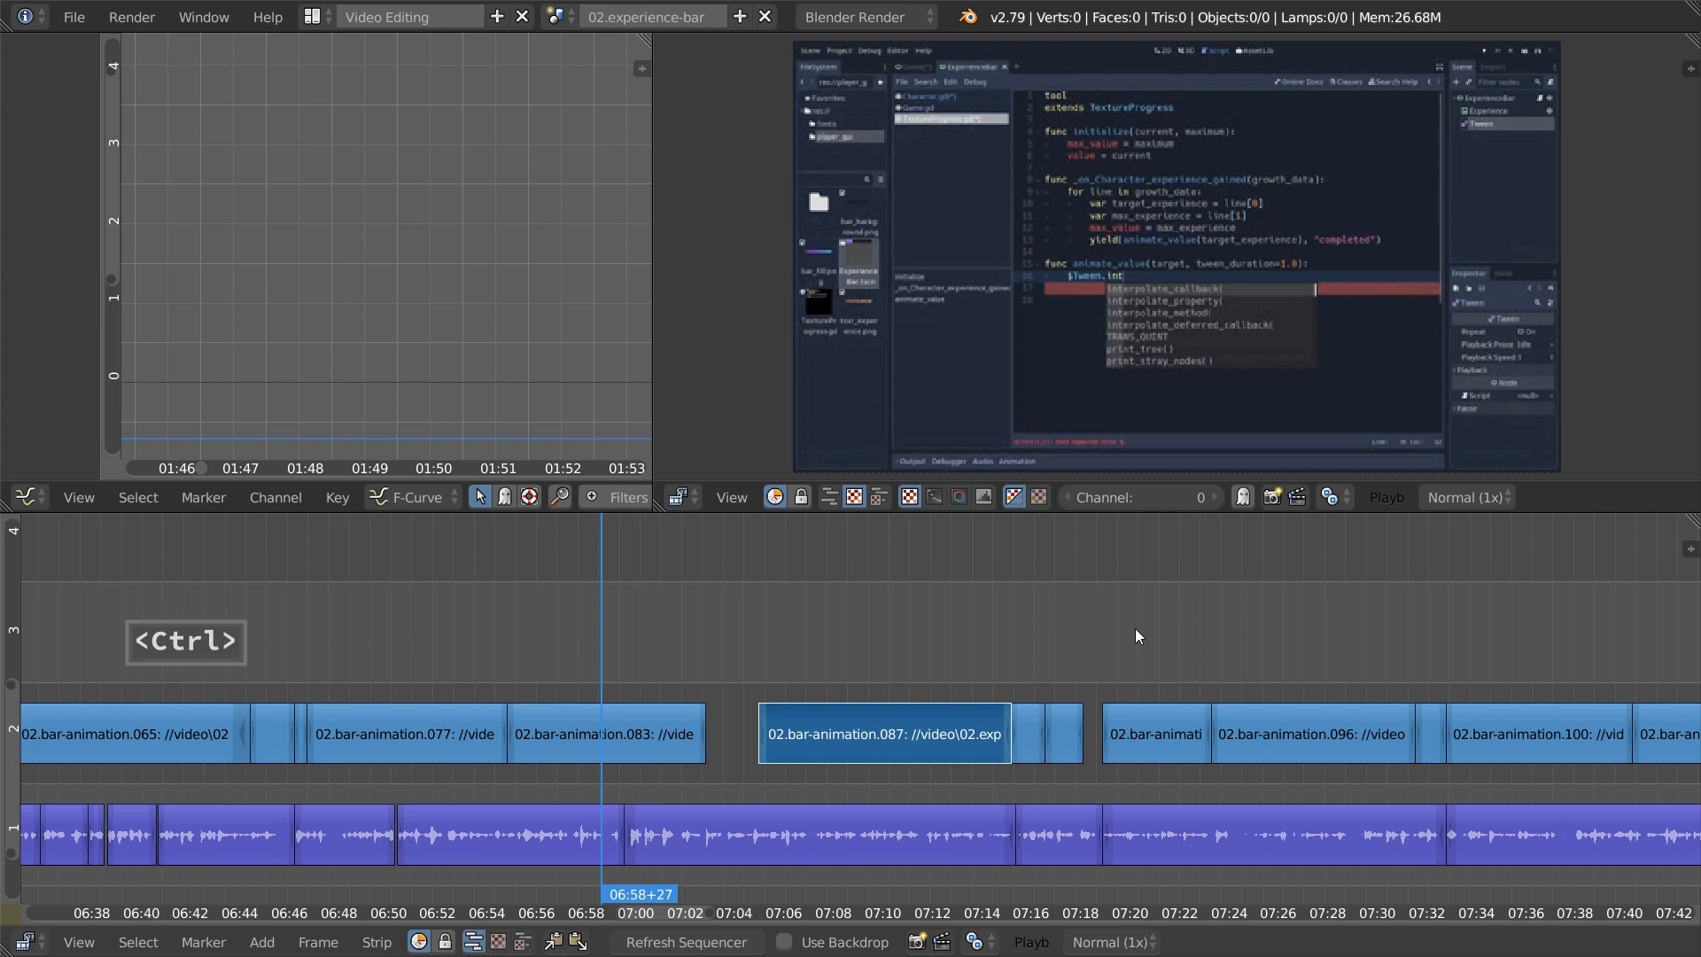
key(ctrl+KP_Add)
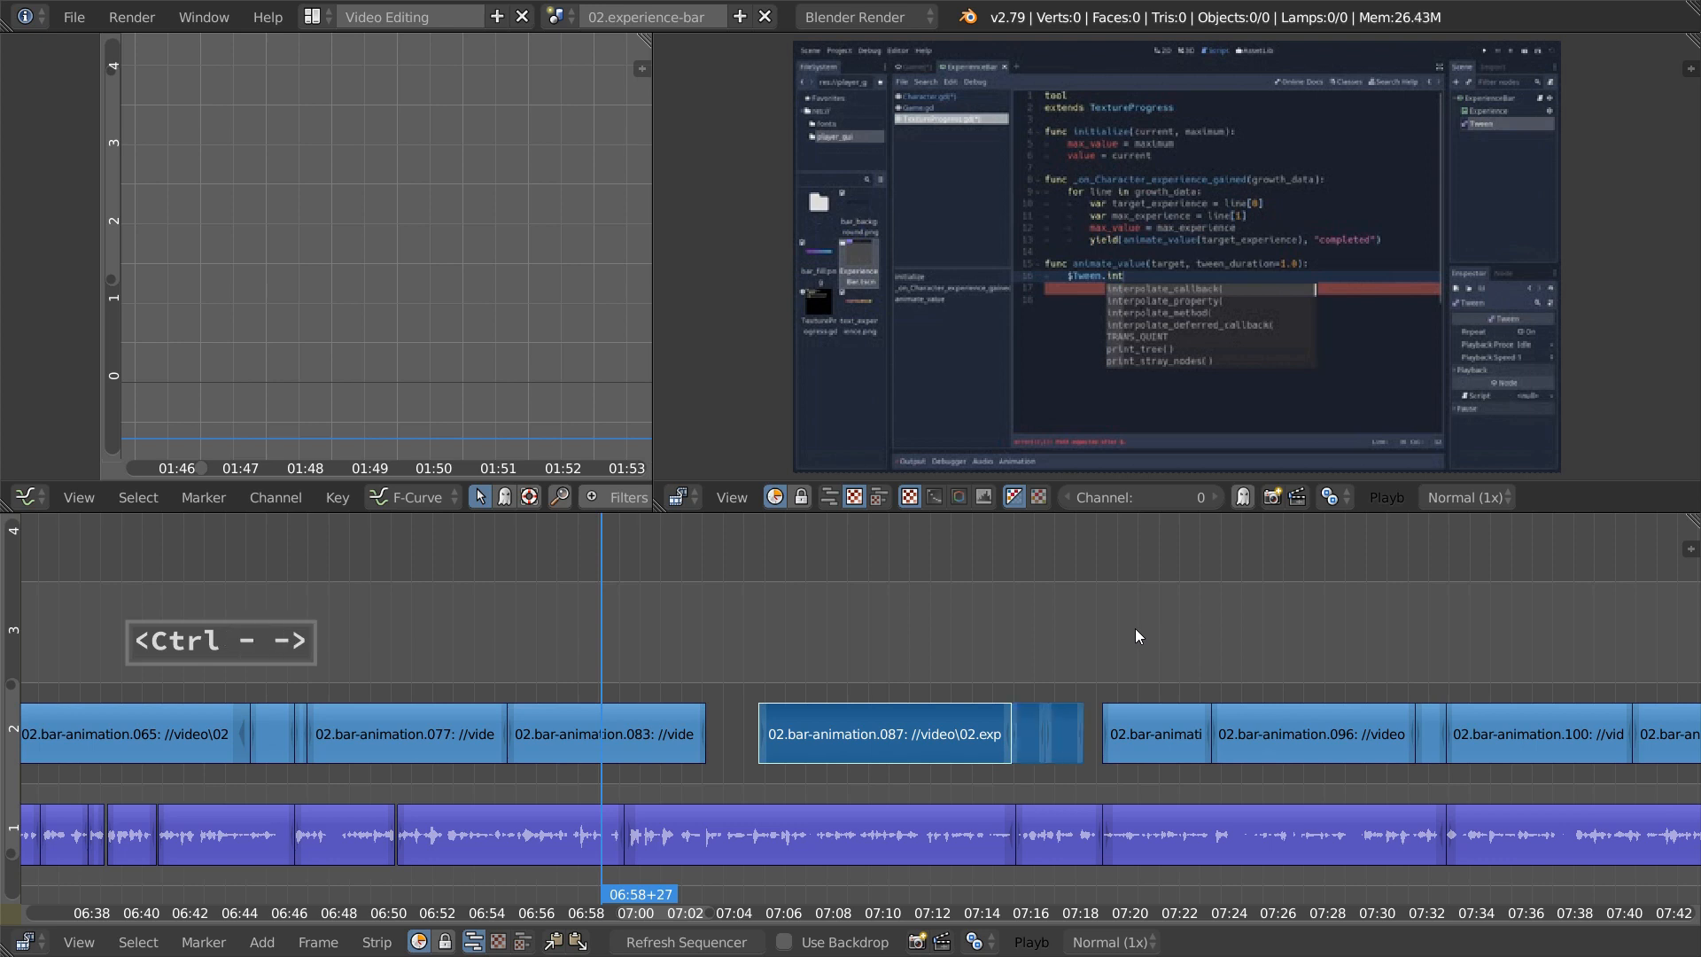
key(ctrl+KP_Subtract)
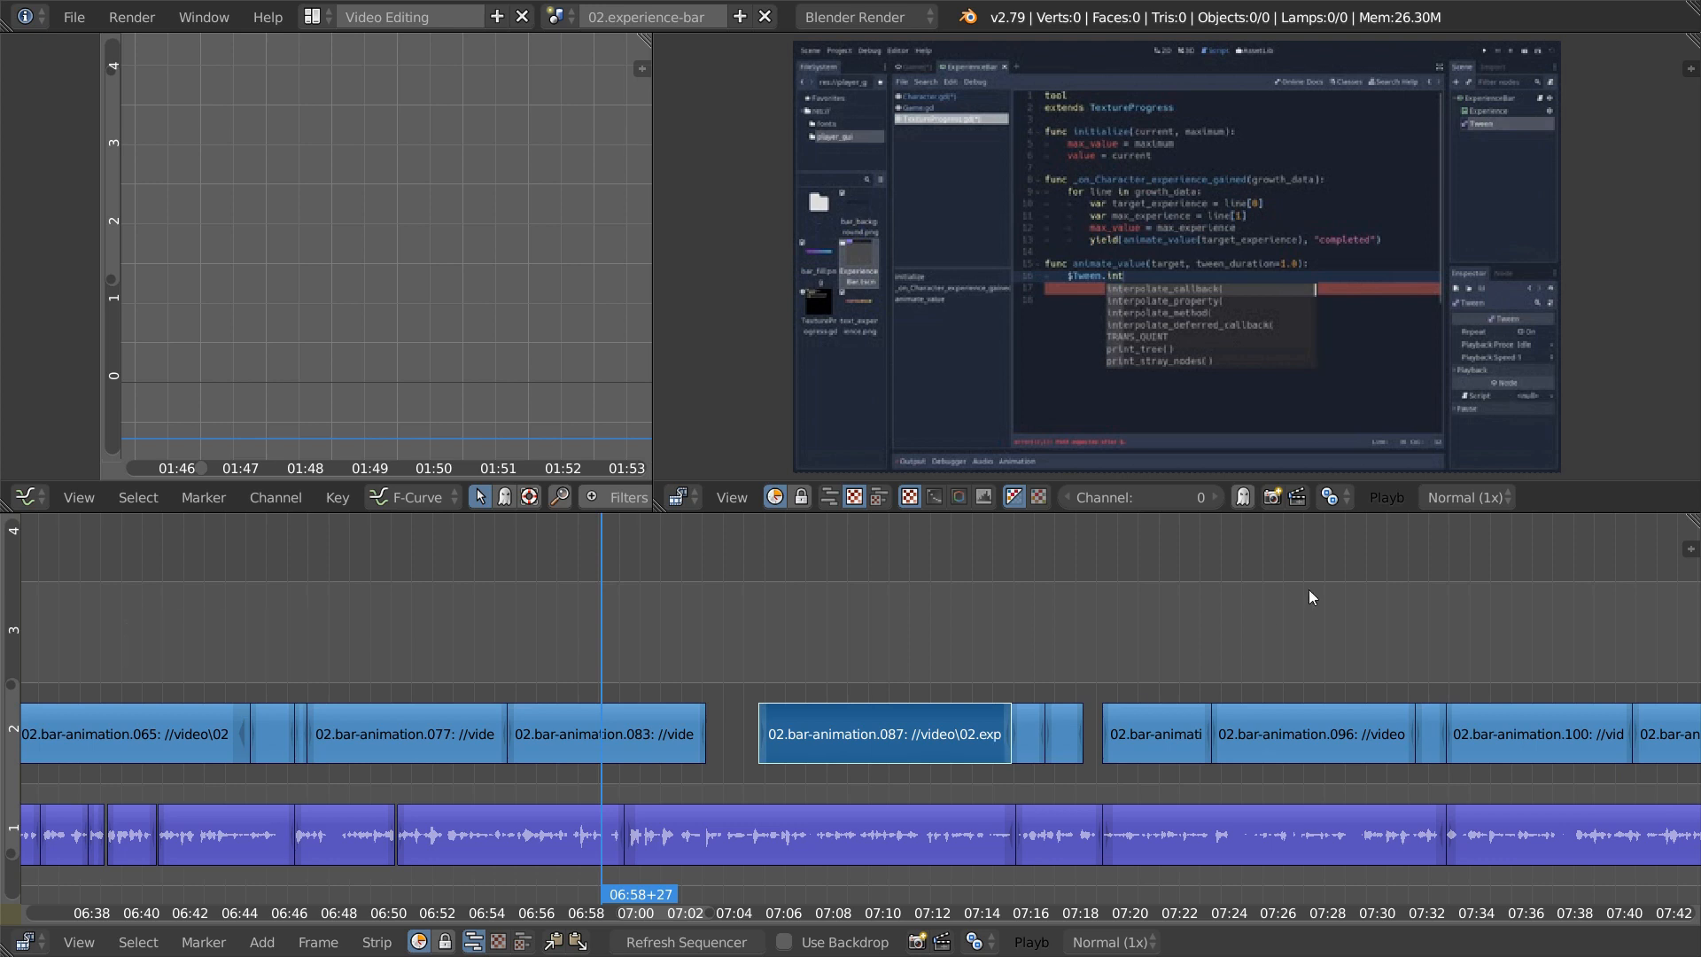
key(ctrl+KP_Add)
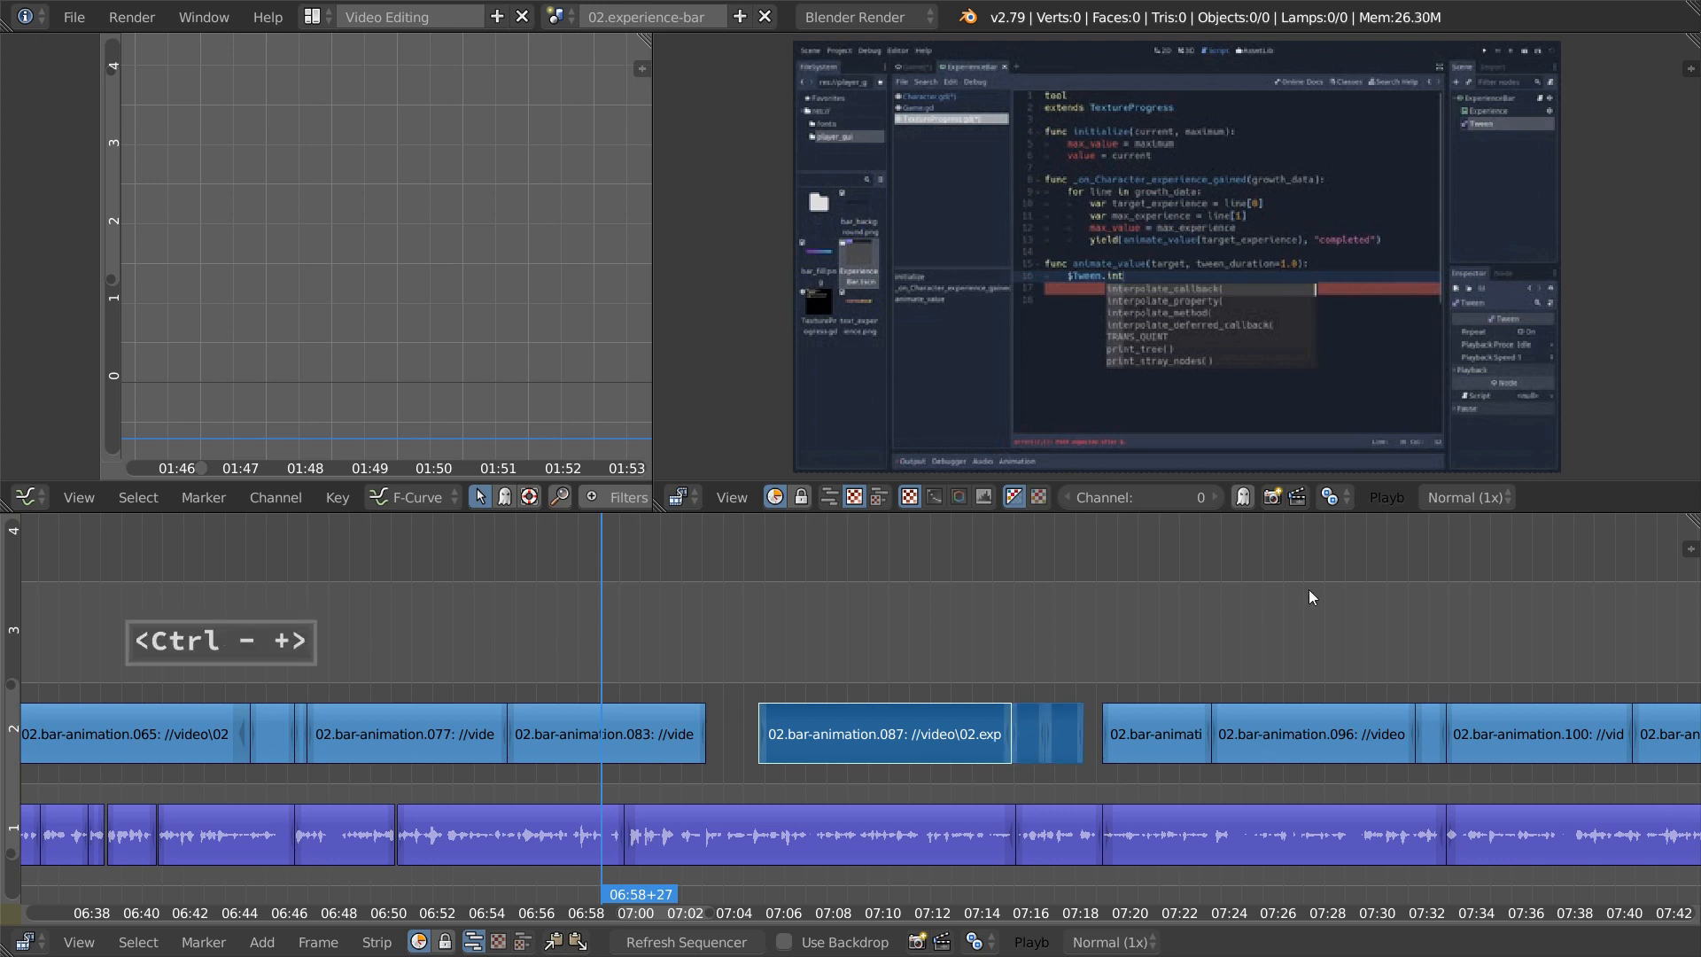
key(ctrl+KP_Subtract)
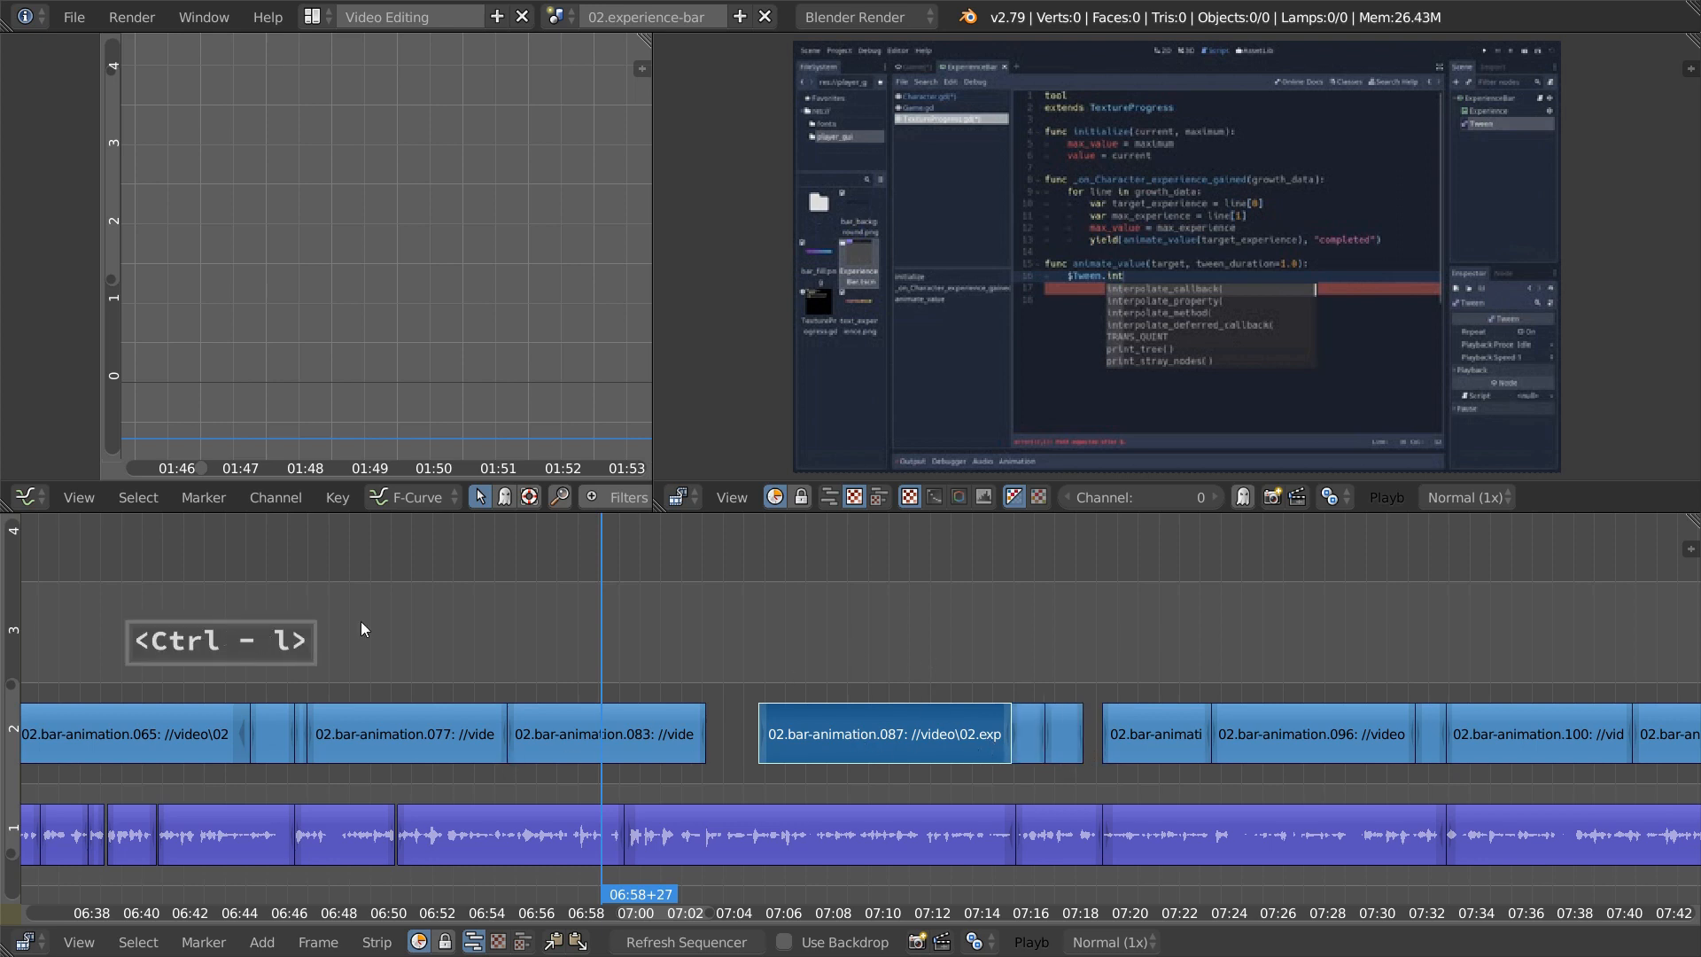
- Select all strips linked to 02.bar-animation.087, first from it alone and again together with the audio strip beneath it
key(ctrl+l)
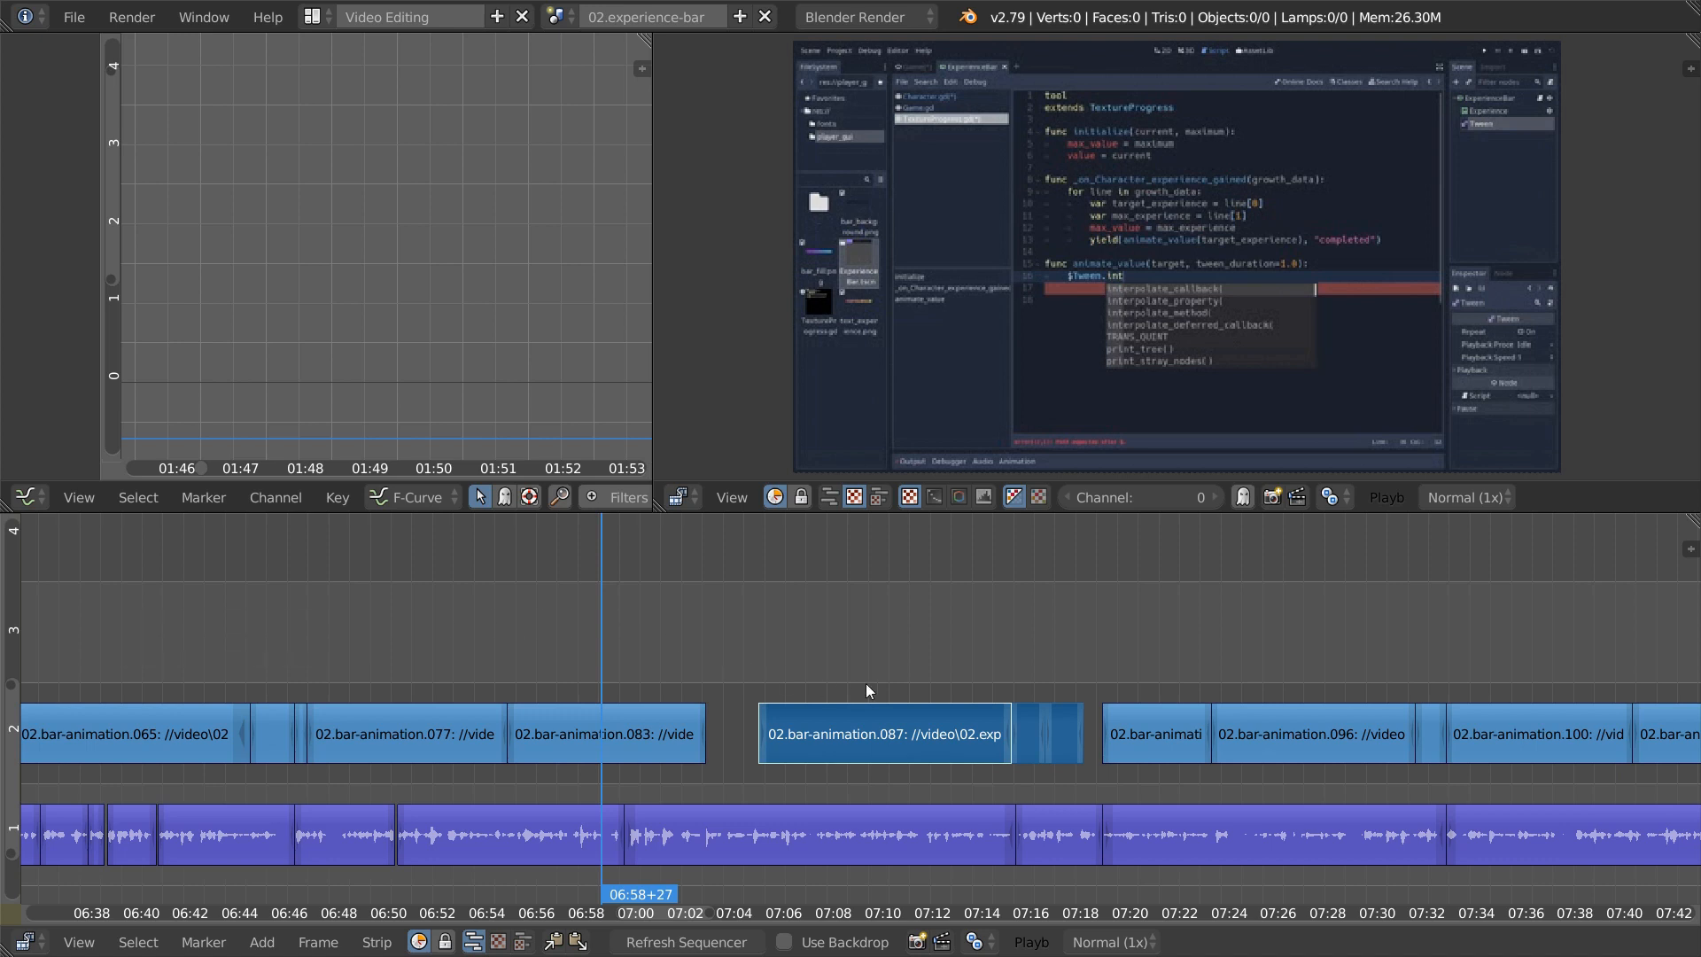
shift+right_click(859, 837)
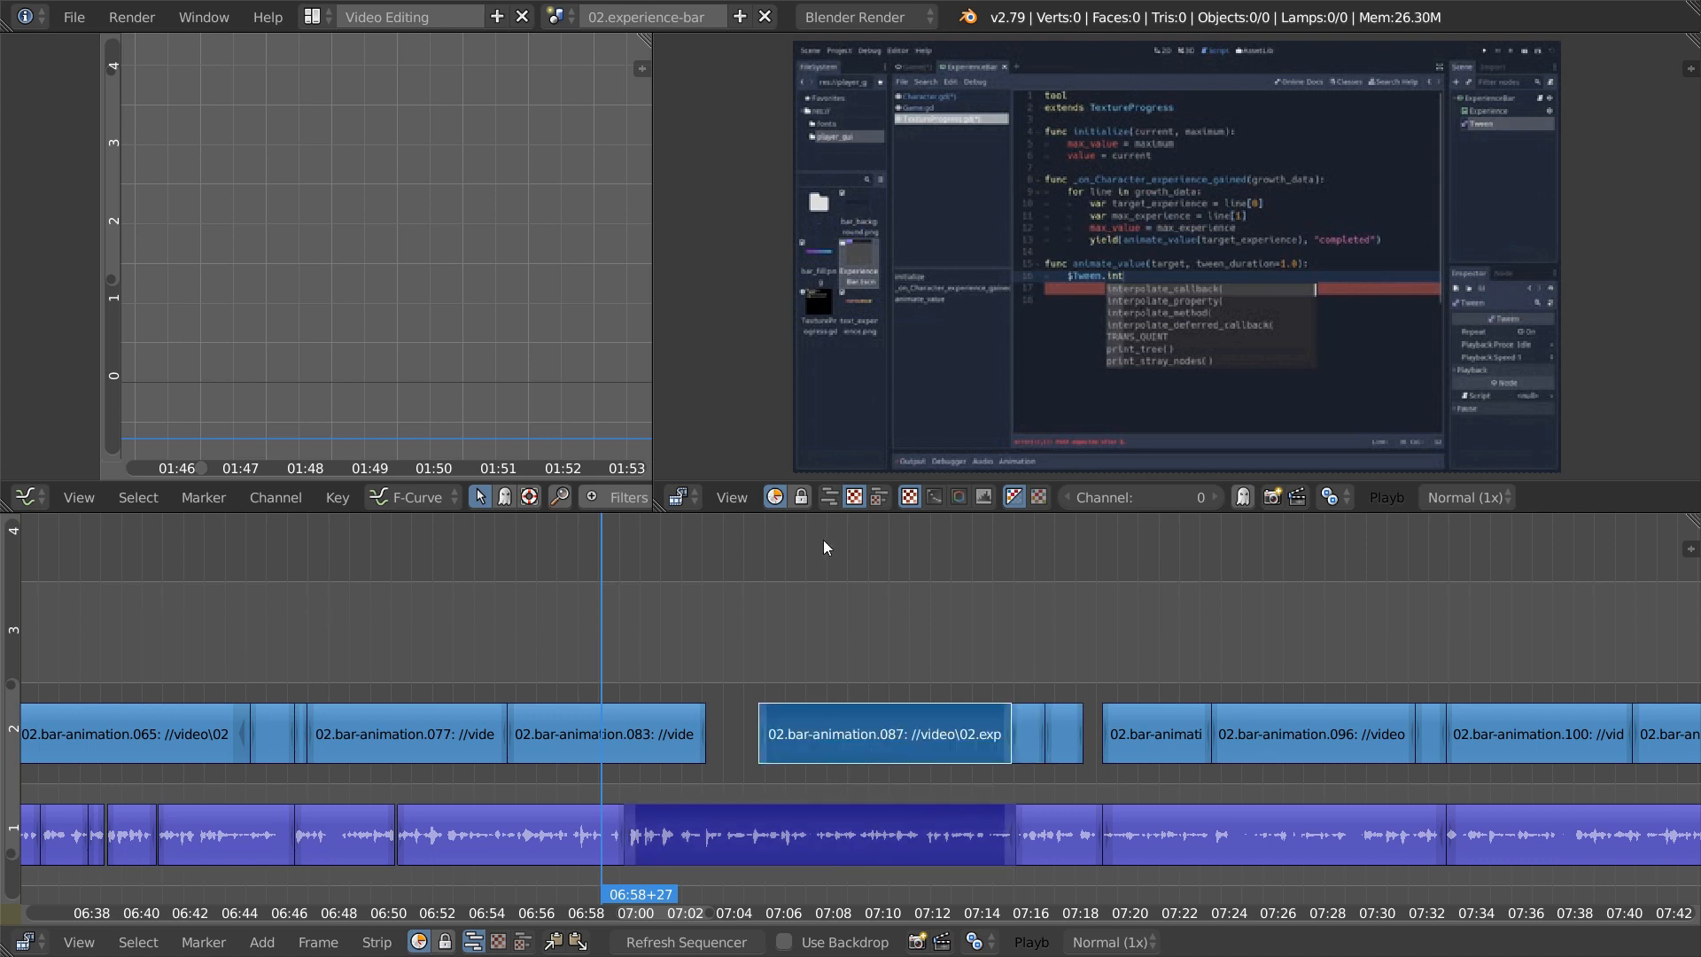
key(ctrl)
key(ctrl+l)
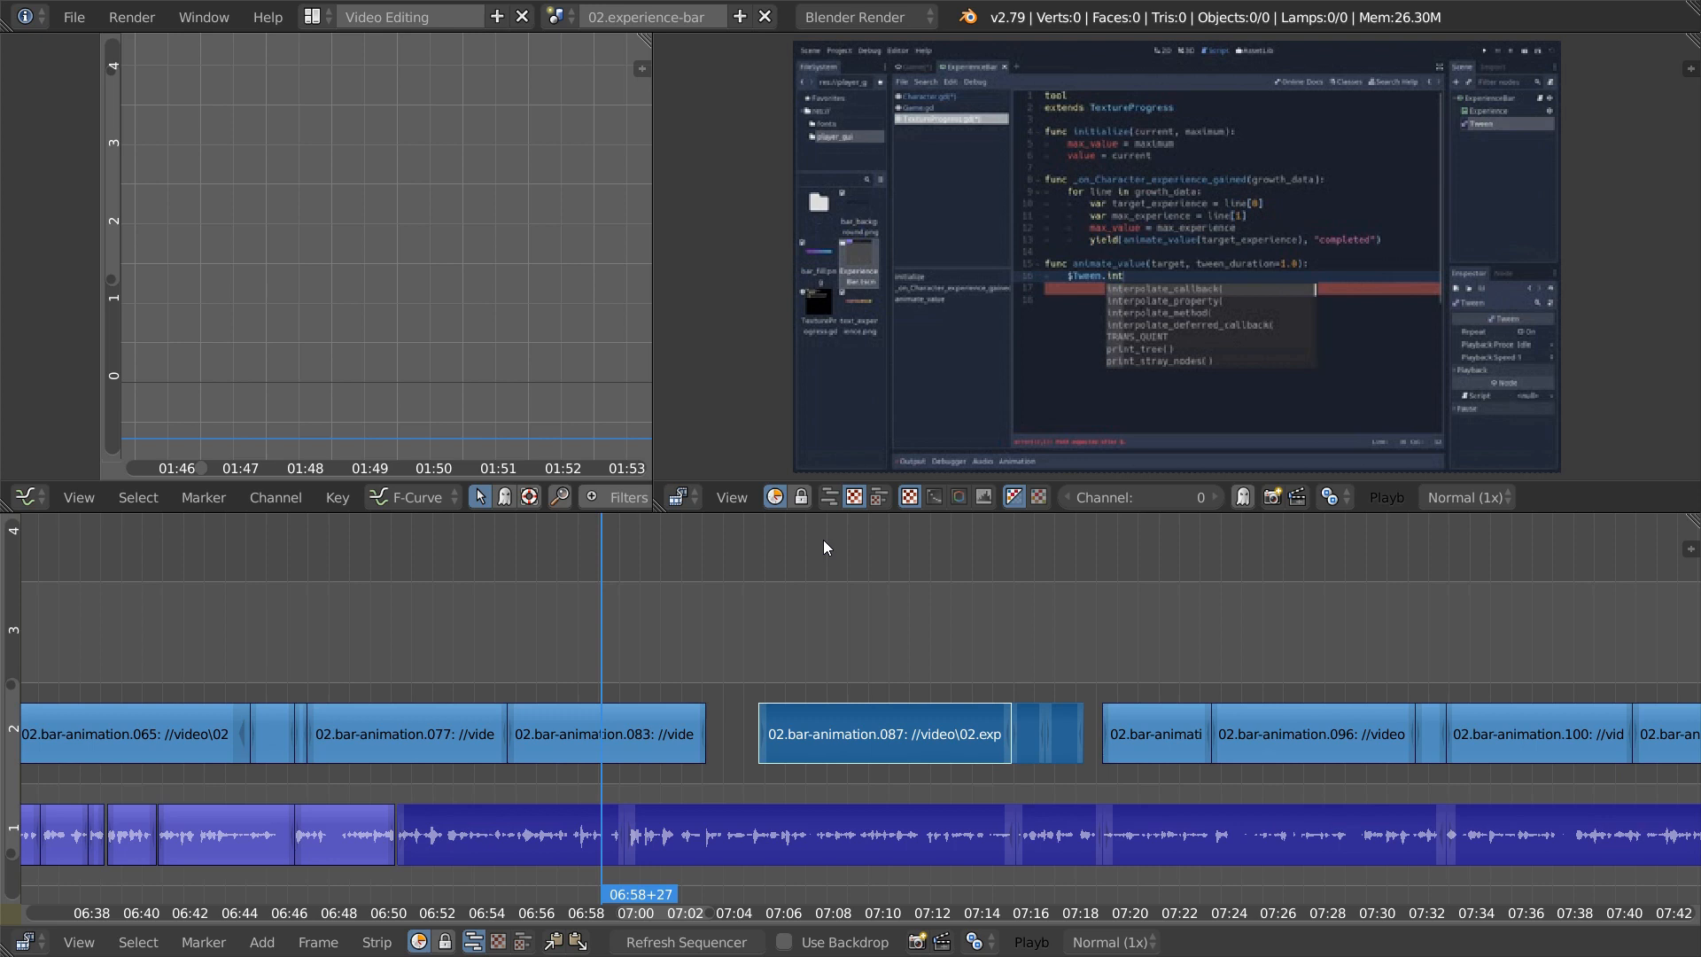
- Extend the edges around 02.bar-animation.087 to close the channel 2 gaps, snapping to the audio cuts at frames 12580 and 13156, and clear the selection
key(alt+shift+g)
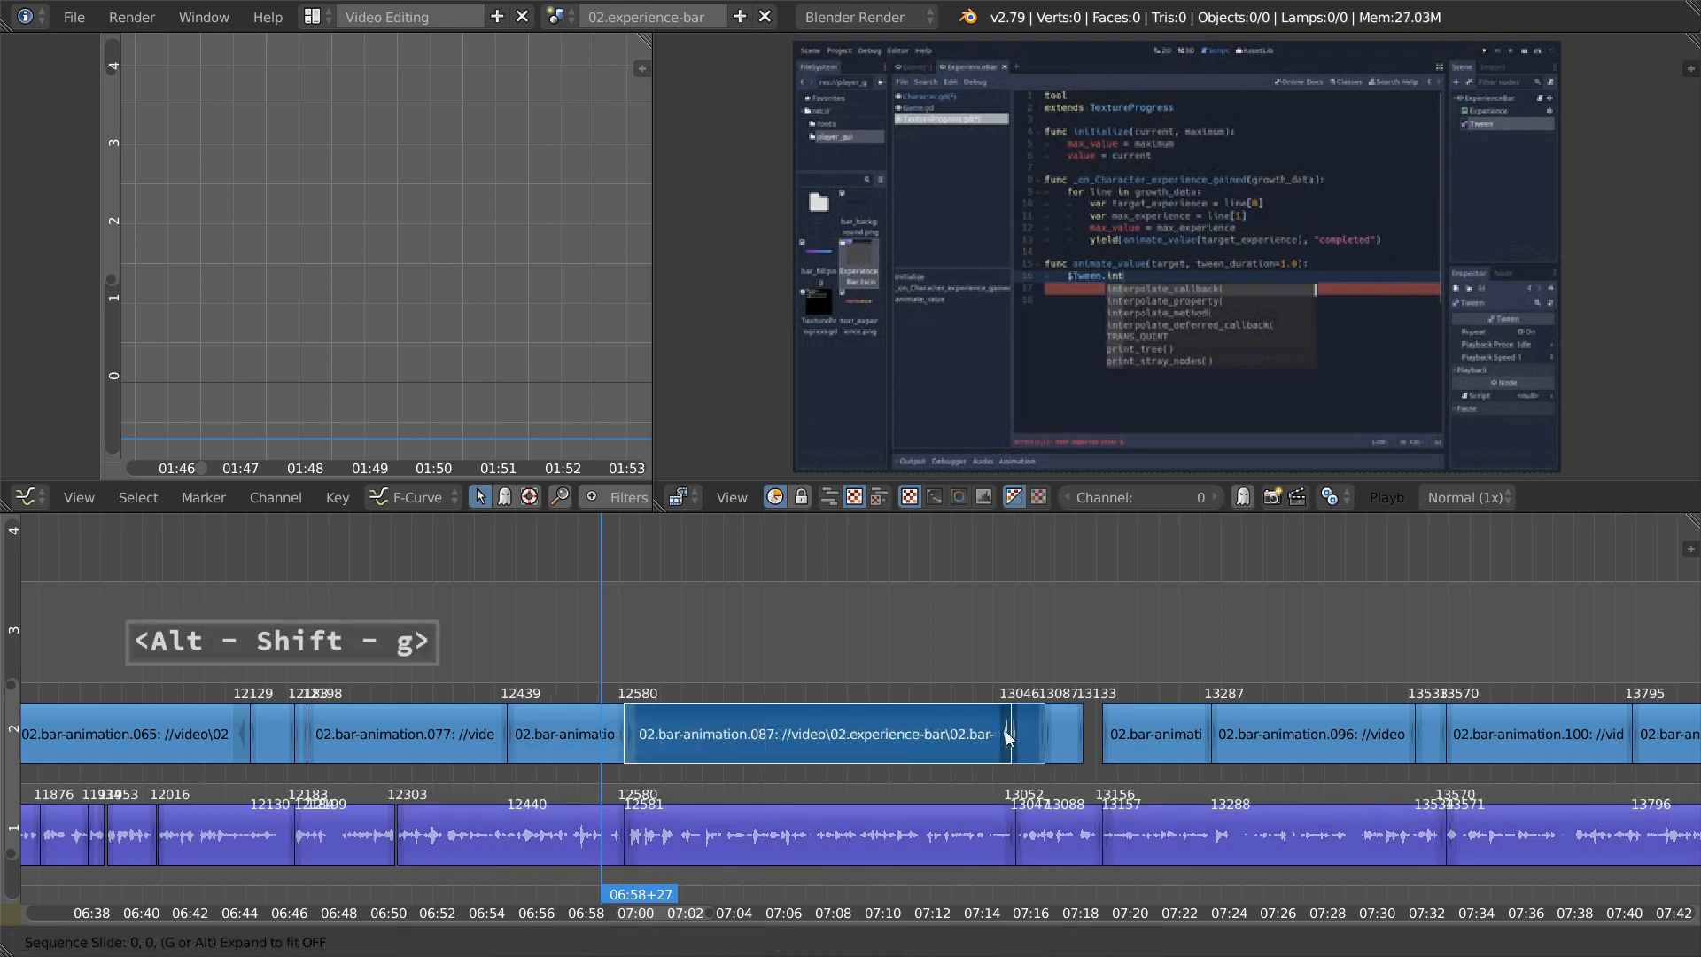
ctrl+click(1050, 725)
key(alt+shift+g)
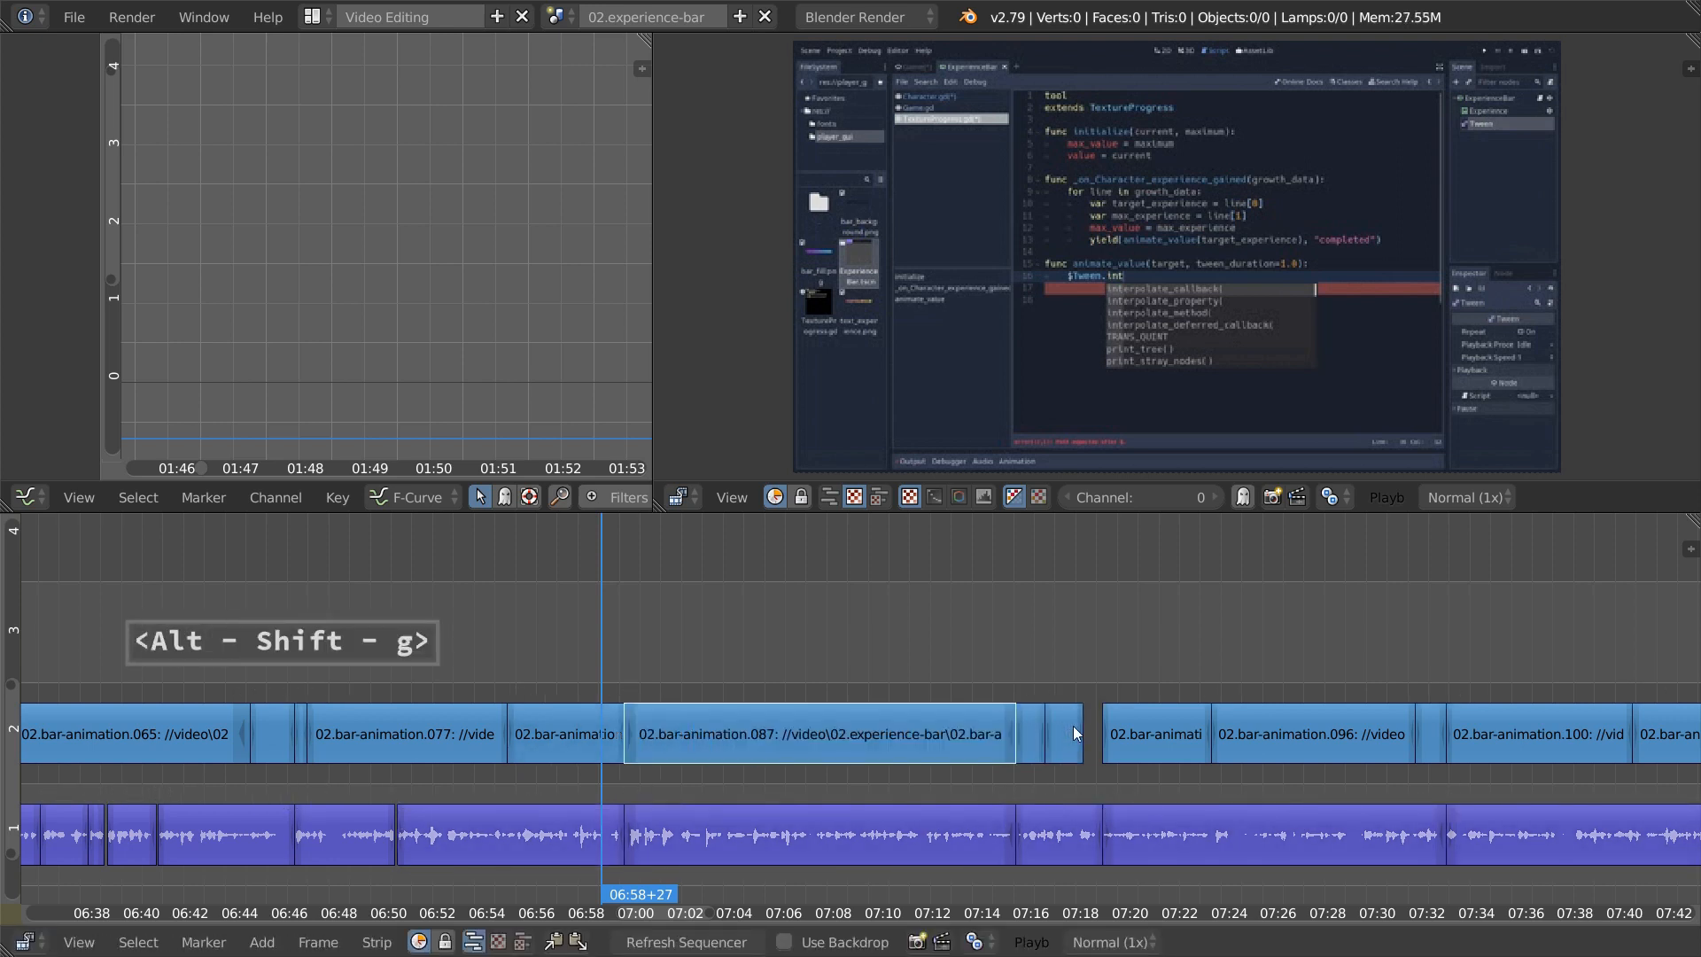
key(g)
key(ctrl)
ctrl+click(1081, 732)
key(a)
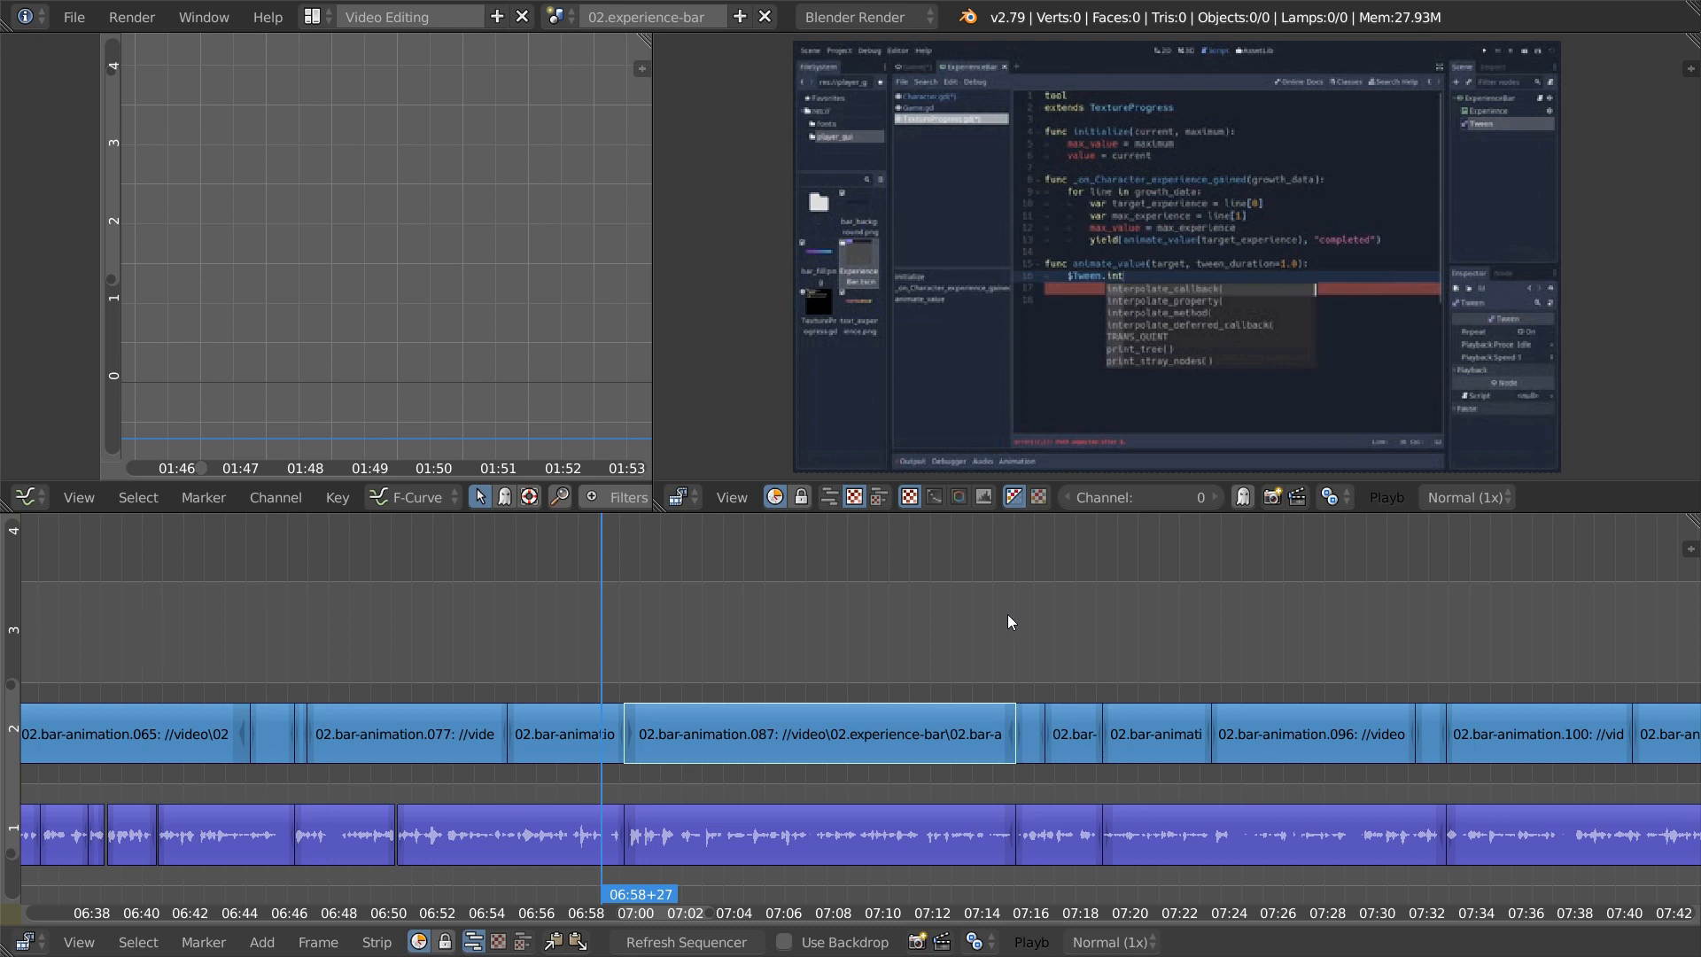
- Trim the video and audio ends before 02.bar-animation.087 together to frame 12524, and move the paired strip starts near 07:19 to about 07:20
key(ctrl+shift)
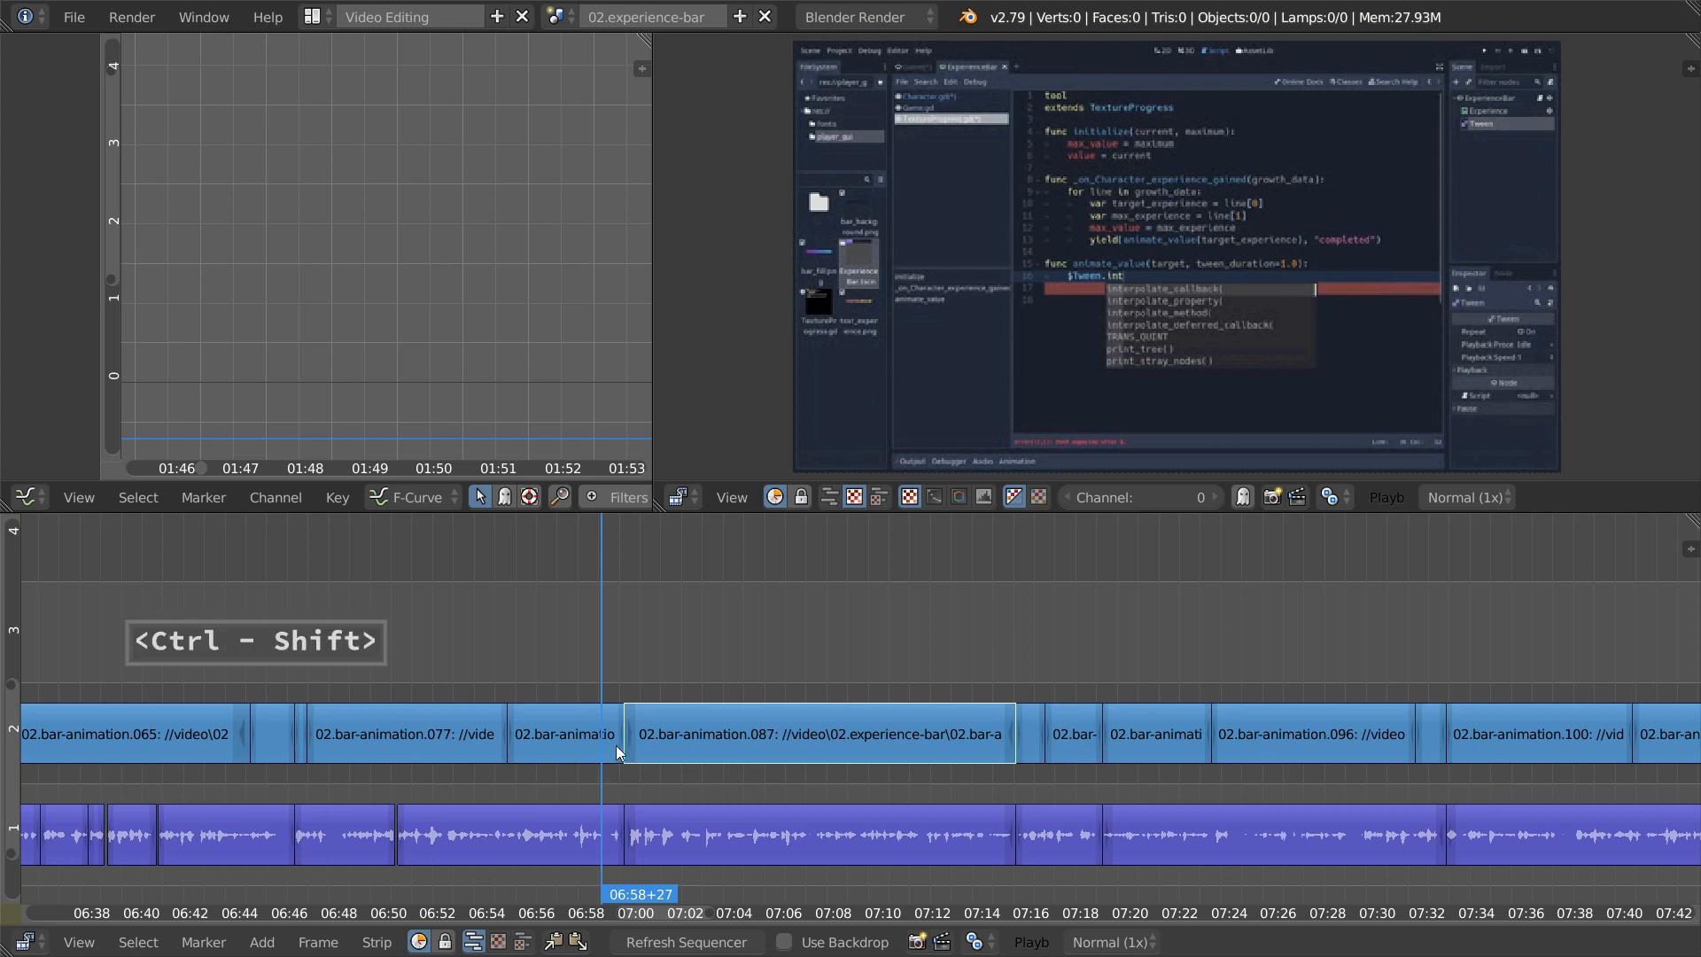
ctrl+right_click(618, 746)
ctrl+right_click(623, 746)
key(g)
click(570, 746)
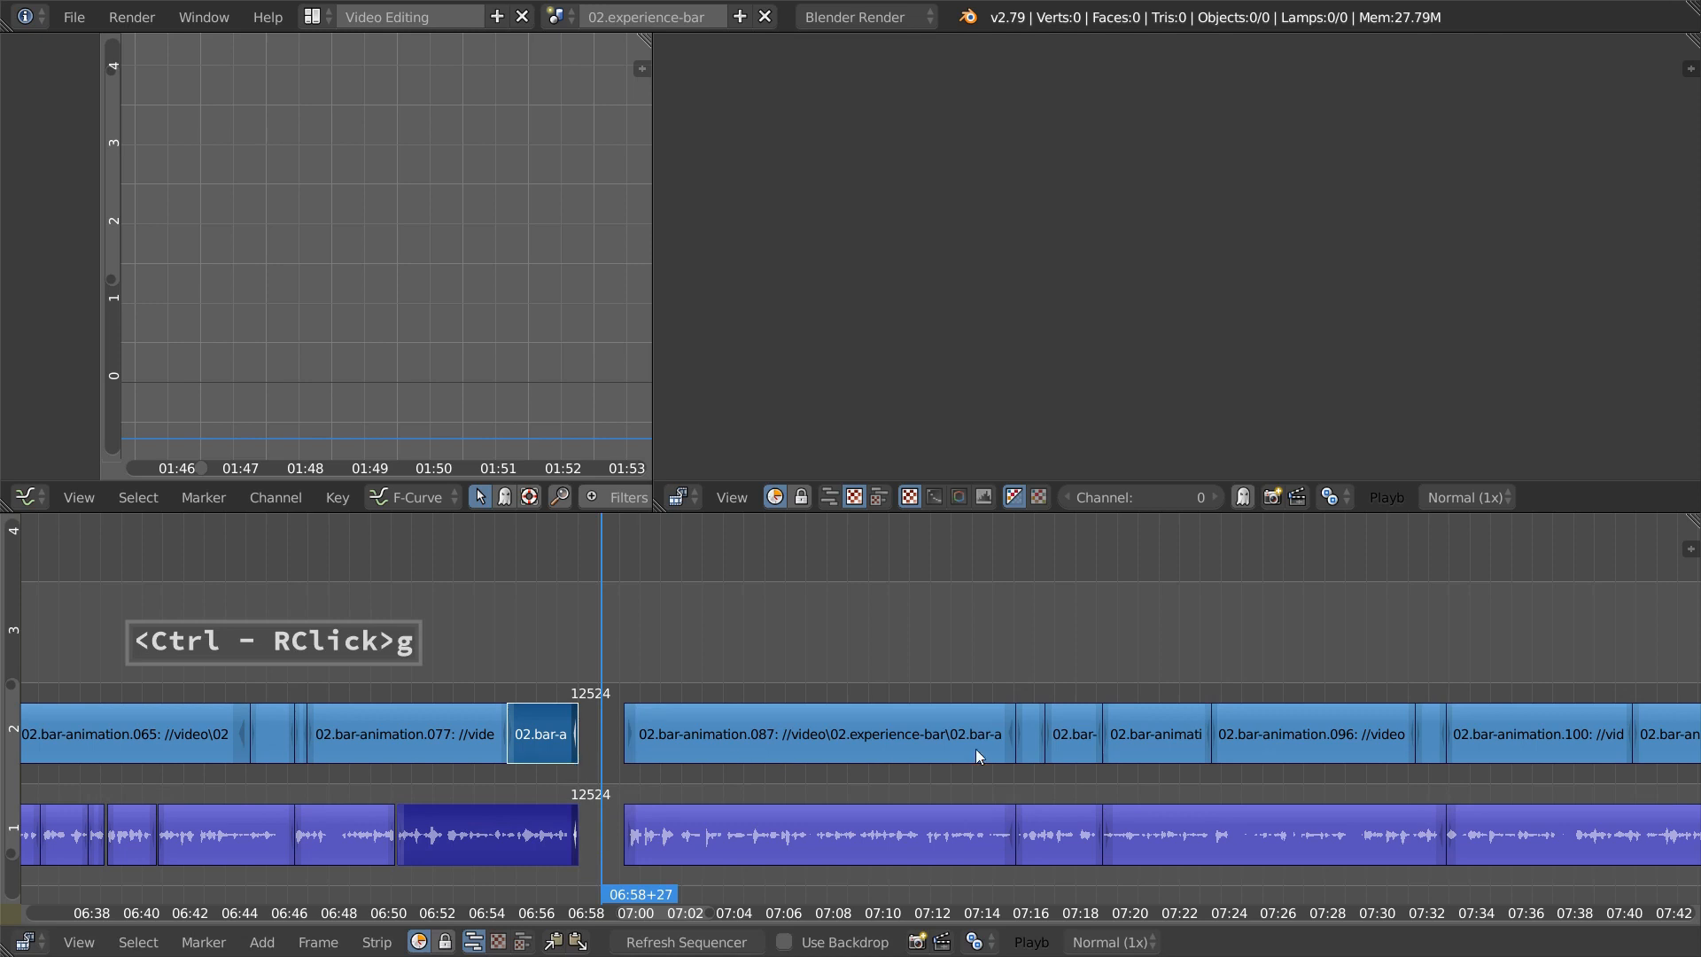
ctrl+right_drag(1113, 751, 1128, 751)
- Select the 02.bar-animation.087 strip with the audio below it, extend the selection to all linked strips and grab them for moving
ctrl+right_click(865, 703)
ctrl+right_click(855, 740)
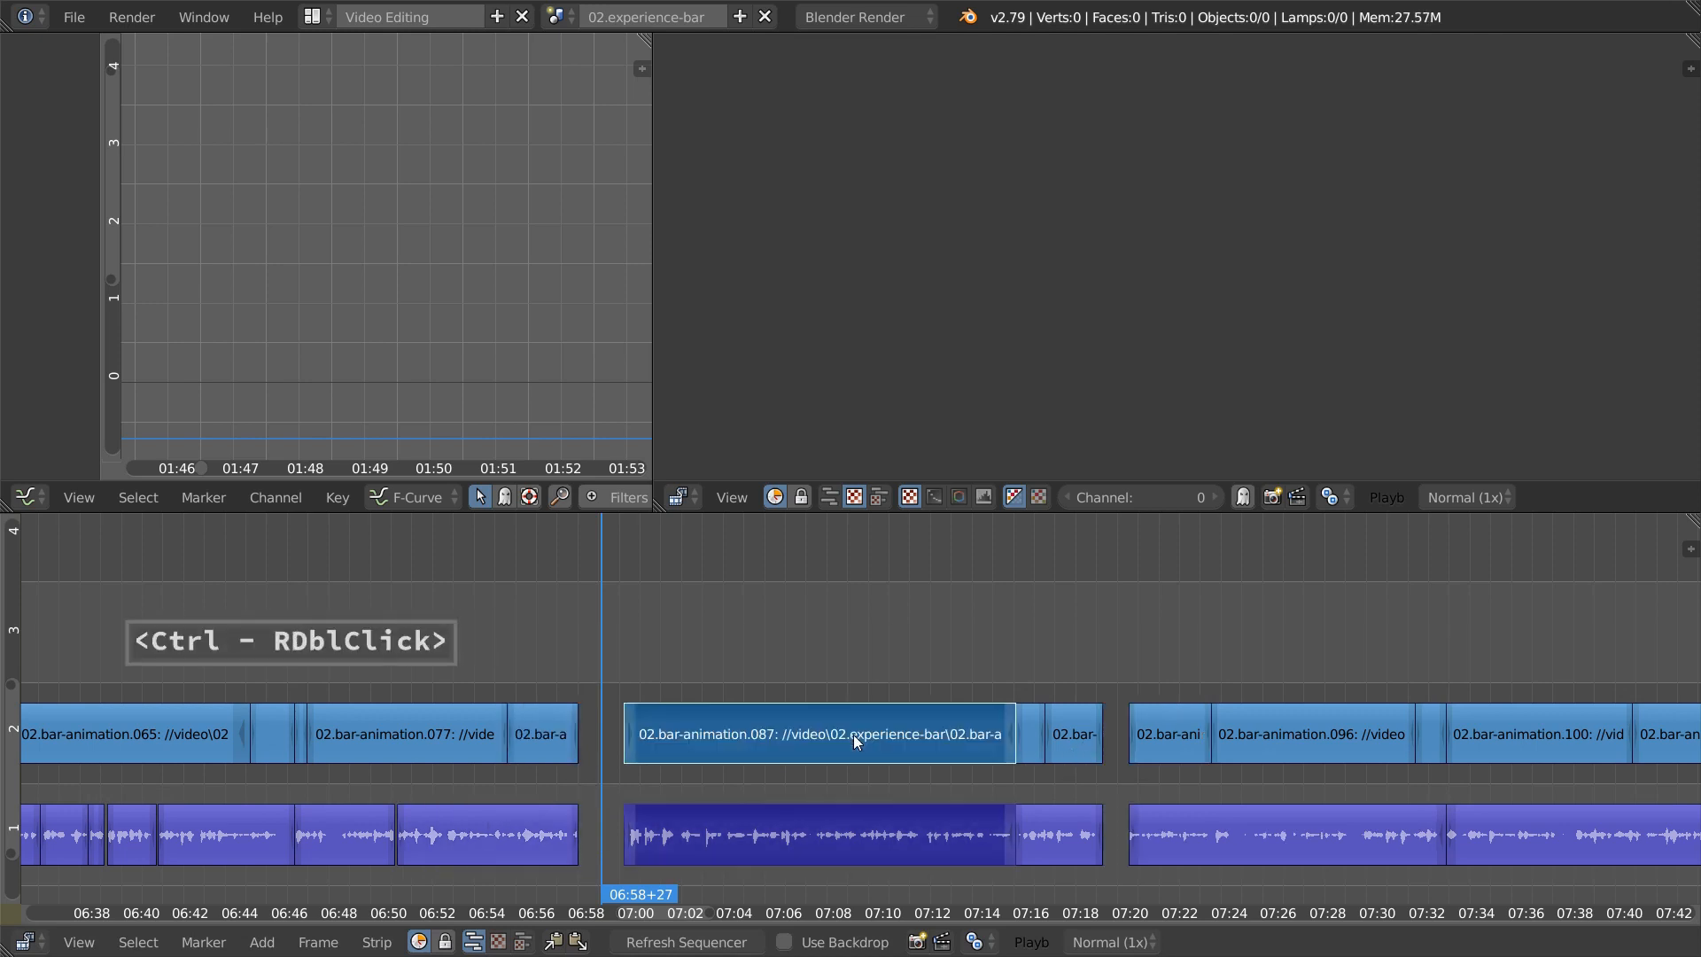
key(ctrl+l)
key(g)
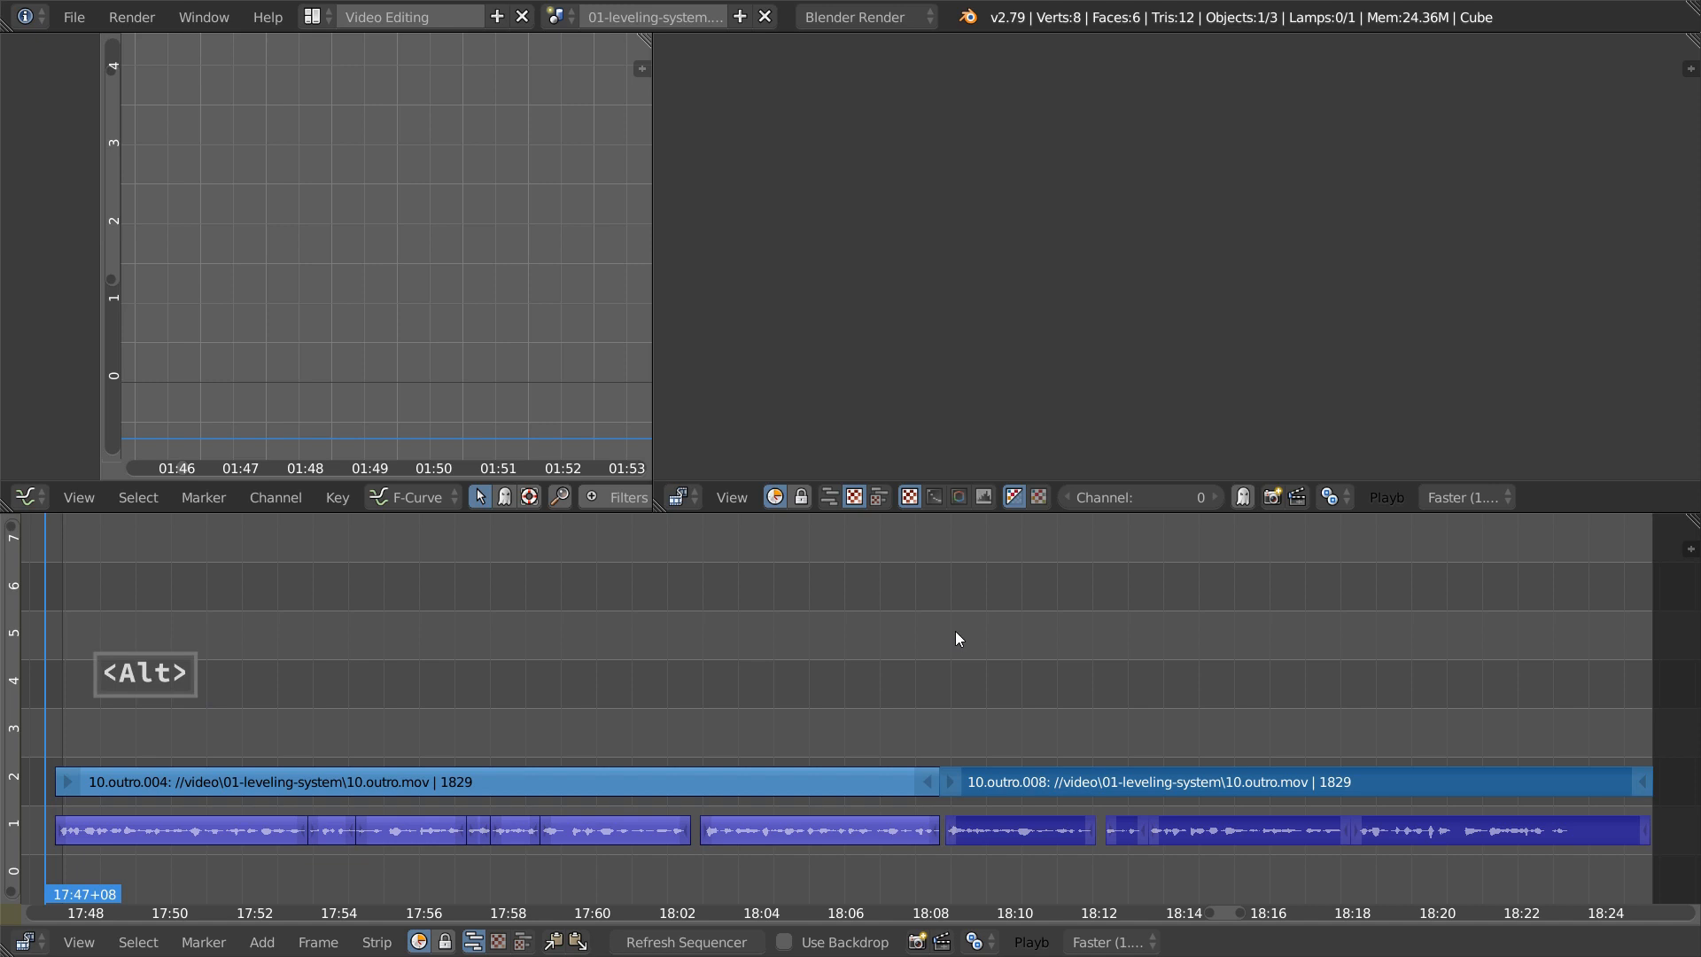
- Select all strips after 17:47+08; with the playhead placed at 18:04+27 and at 18:09+28, select only the strips before it
key(alt+shift+Right)
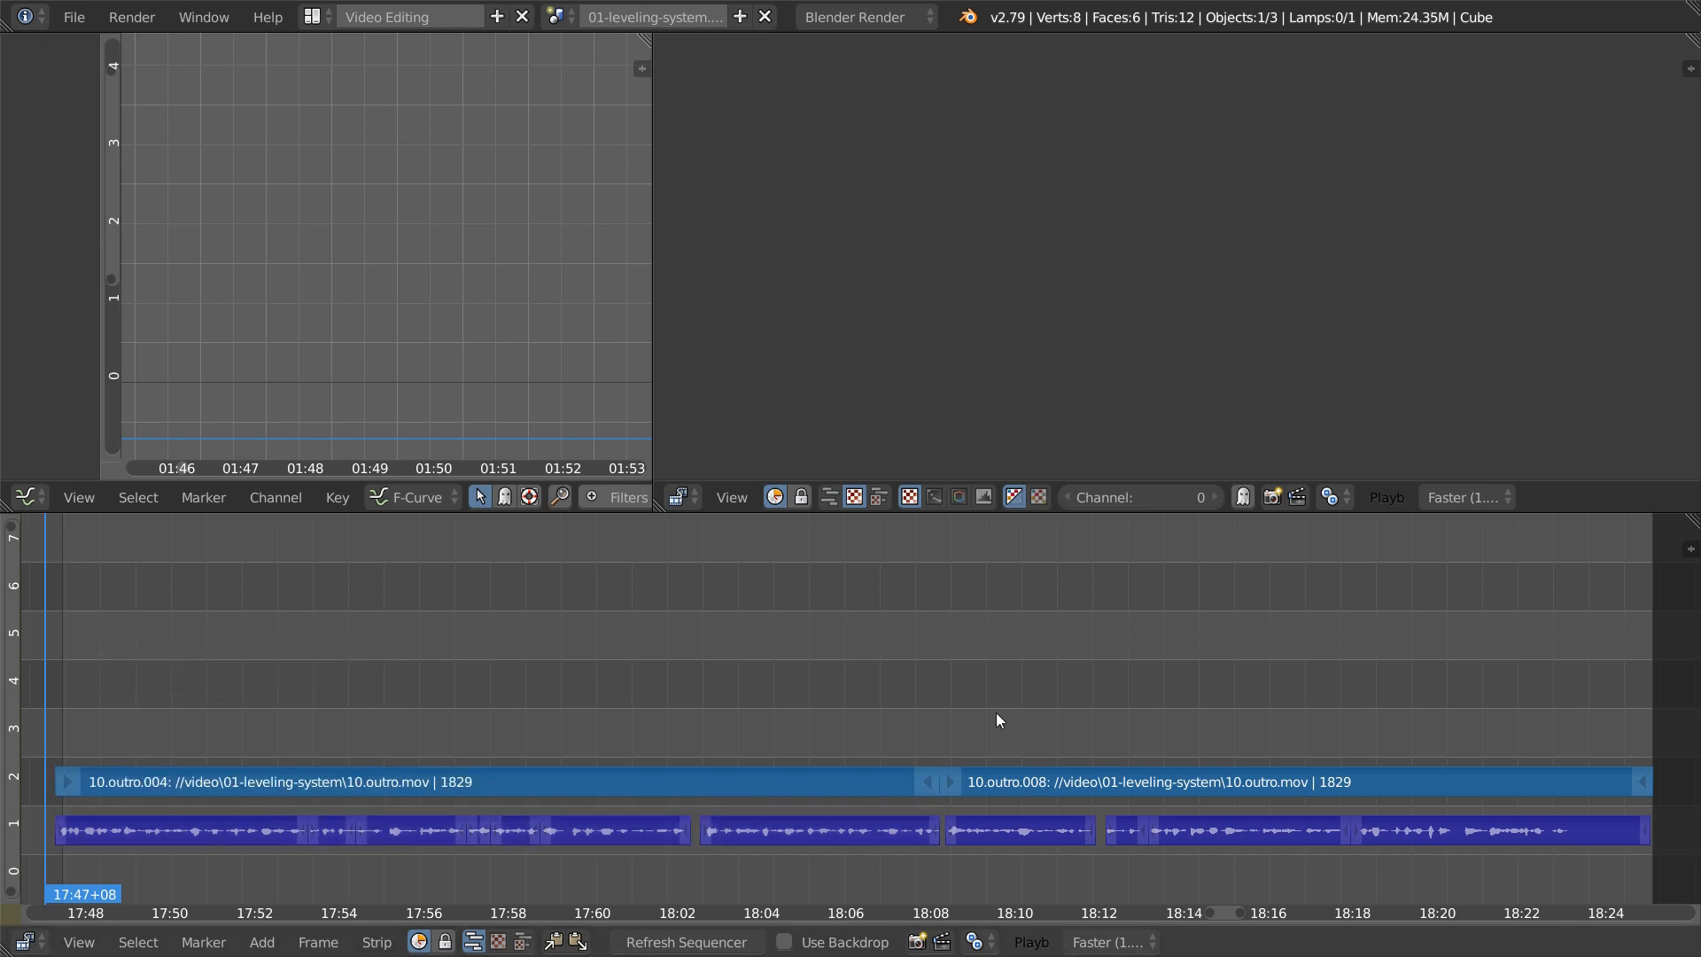
click(796, 700)
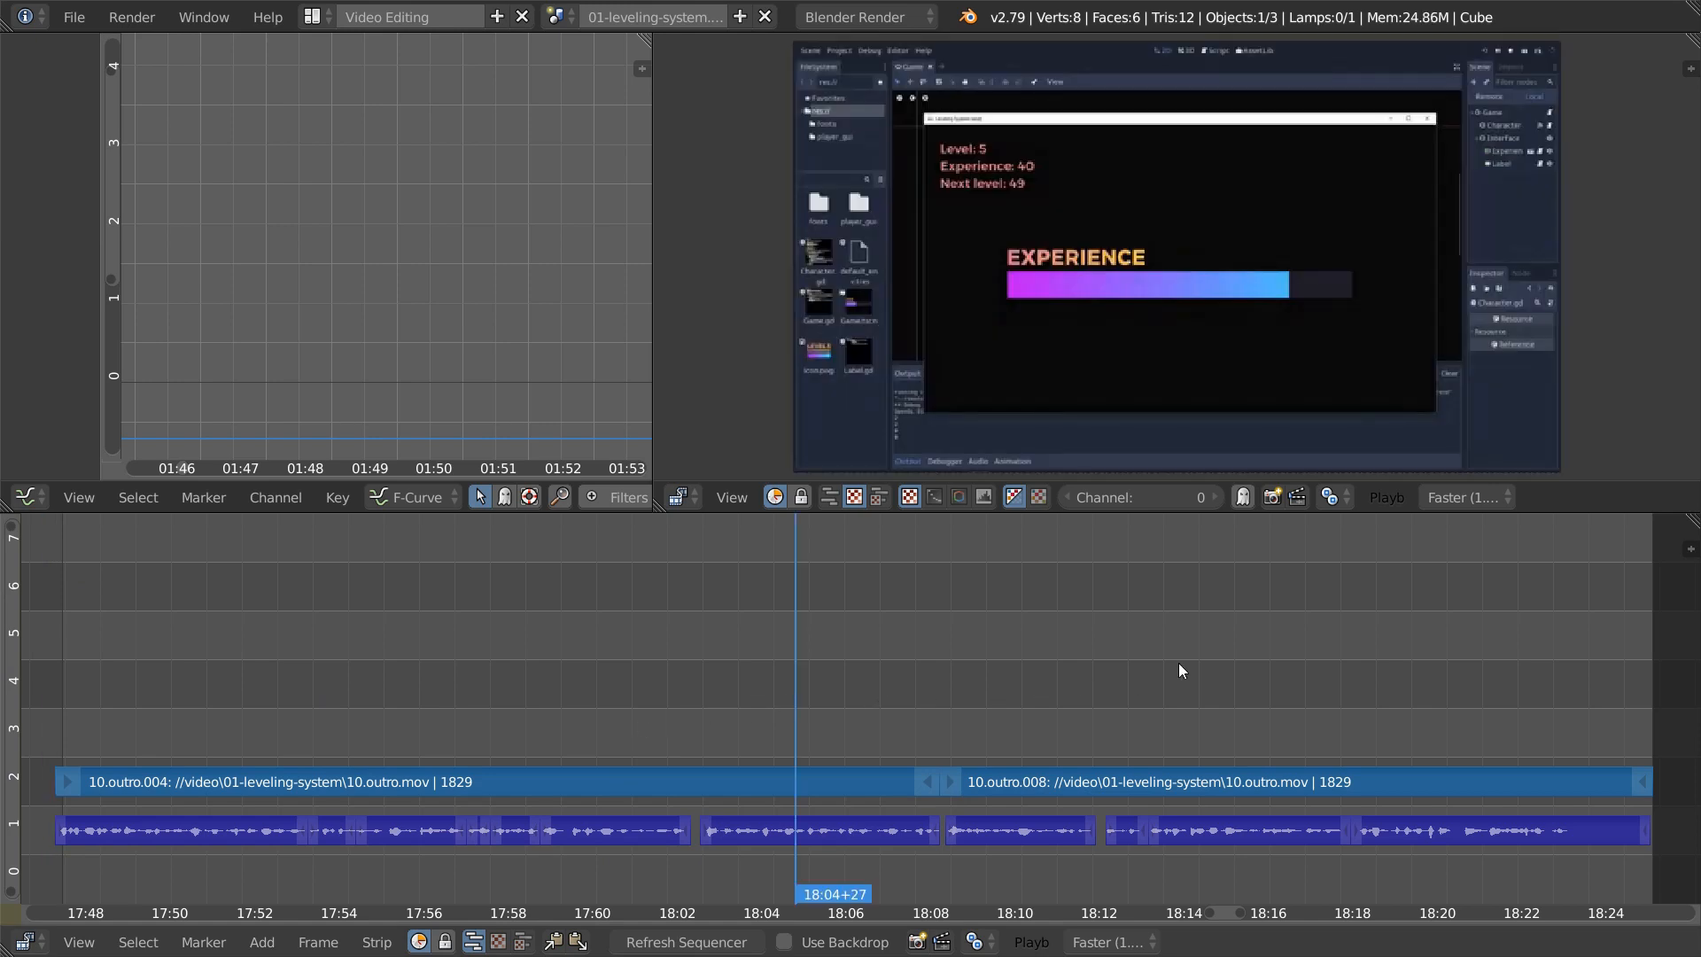
key(alt+shift+Left)
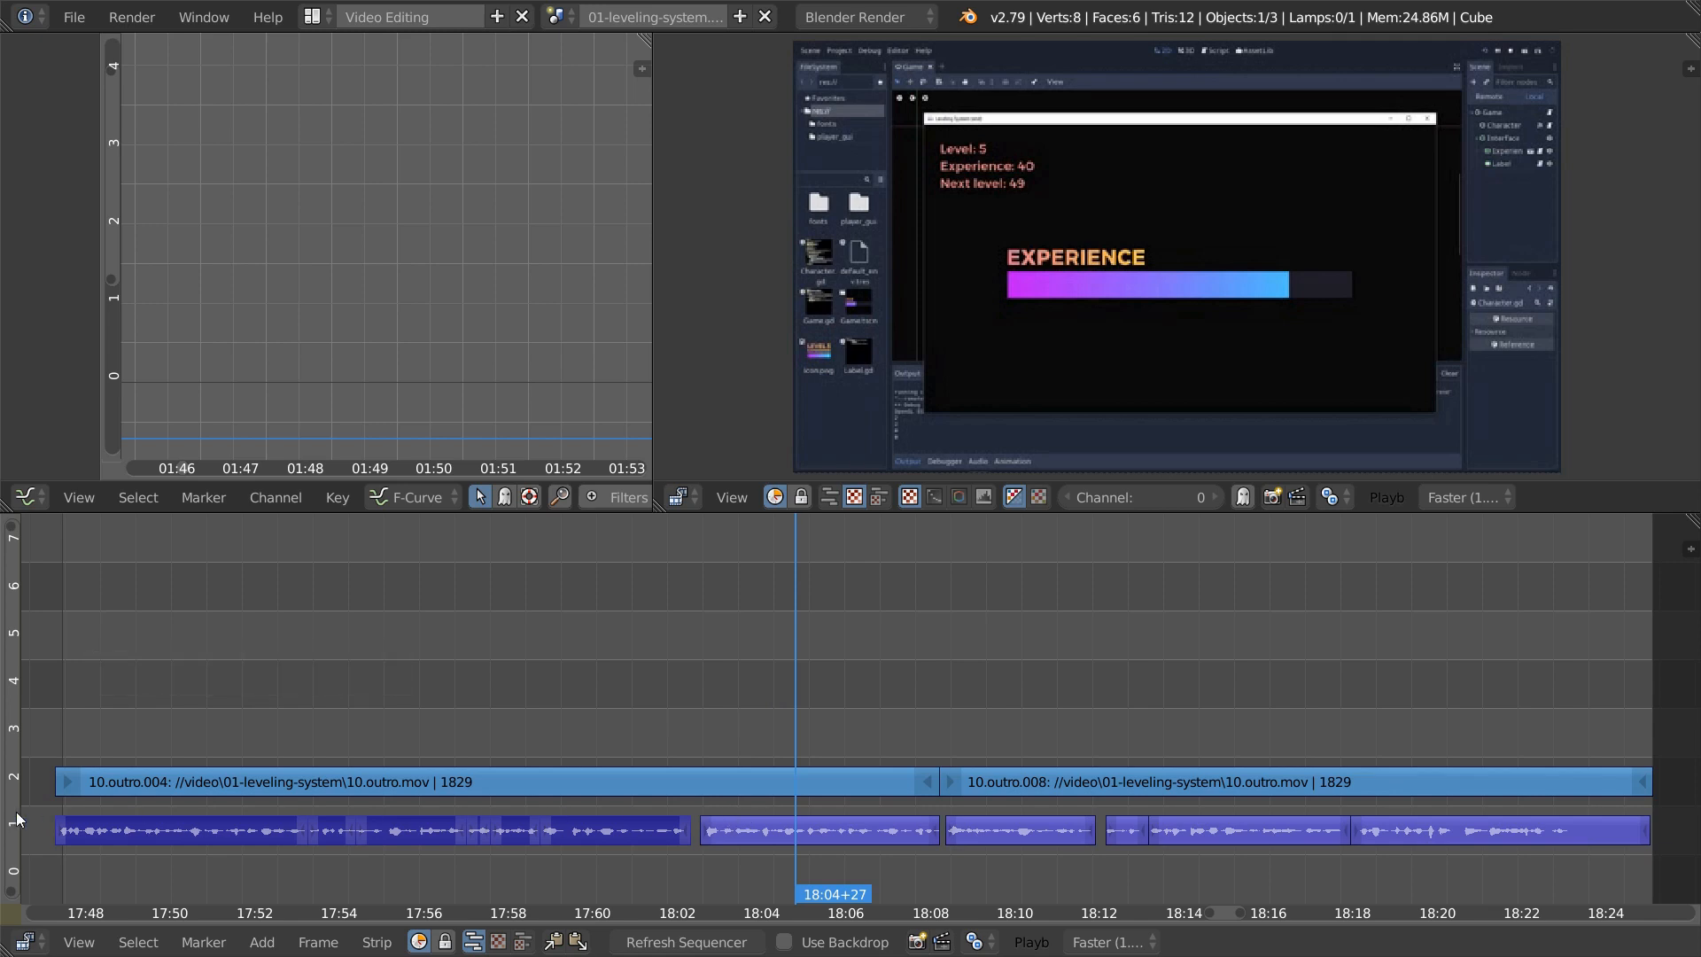
click(1007, 745)
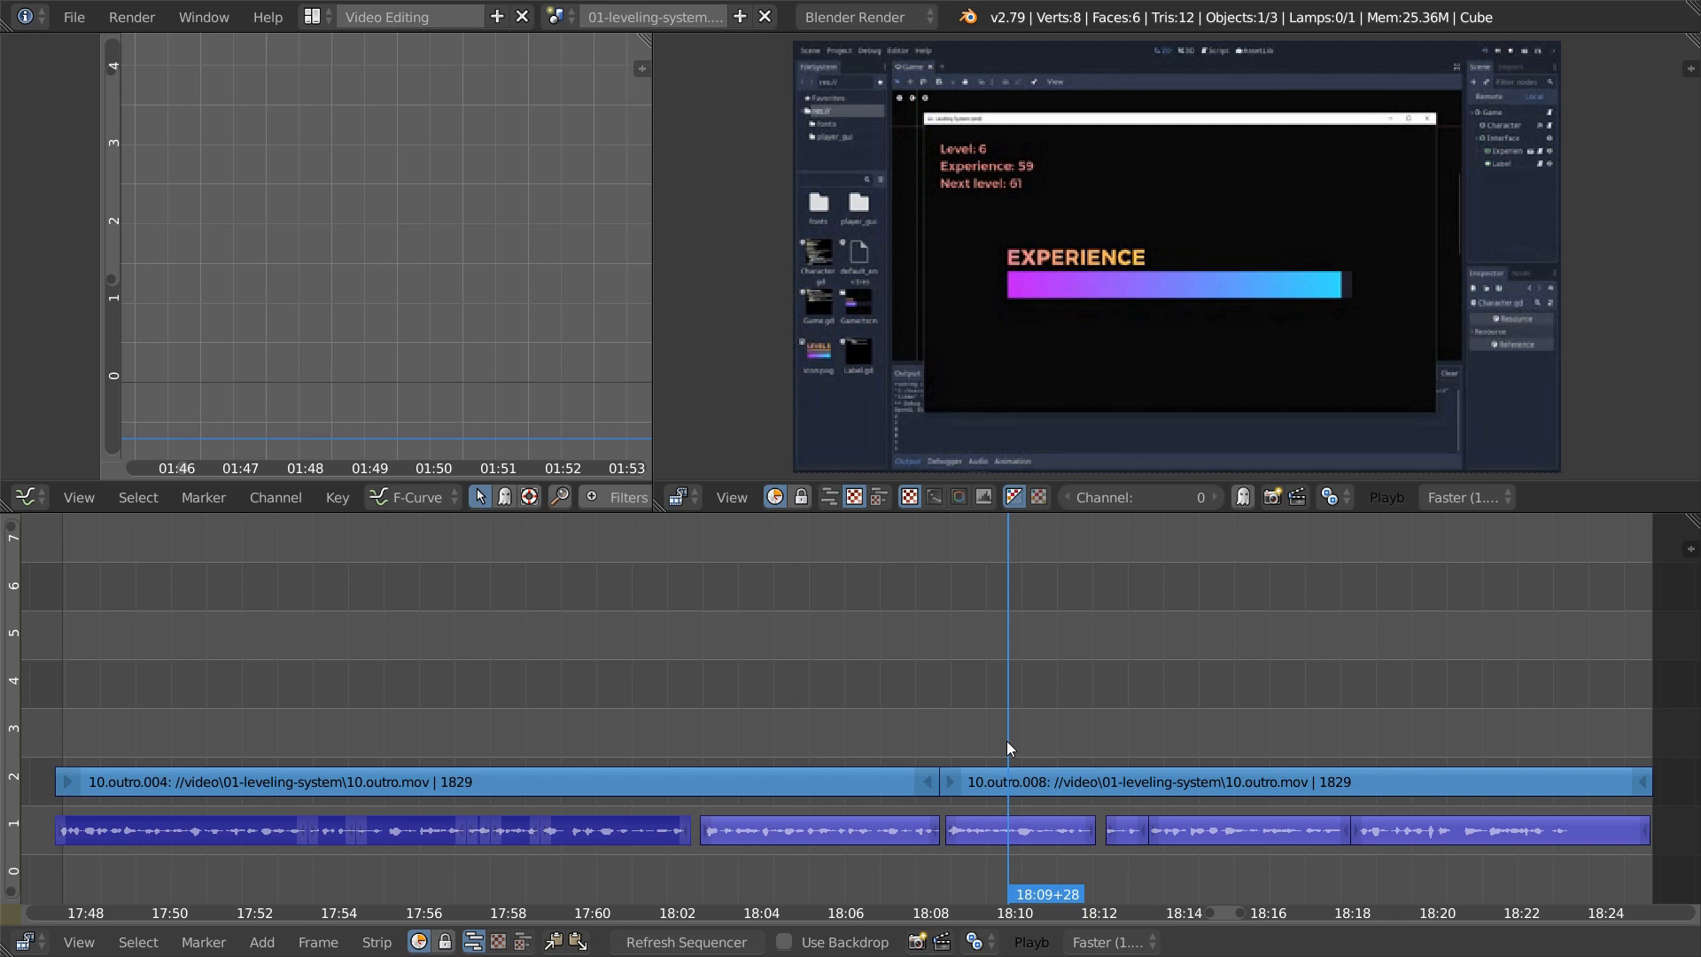
key(alt+shift+Left)
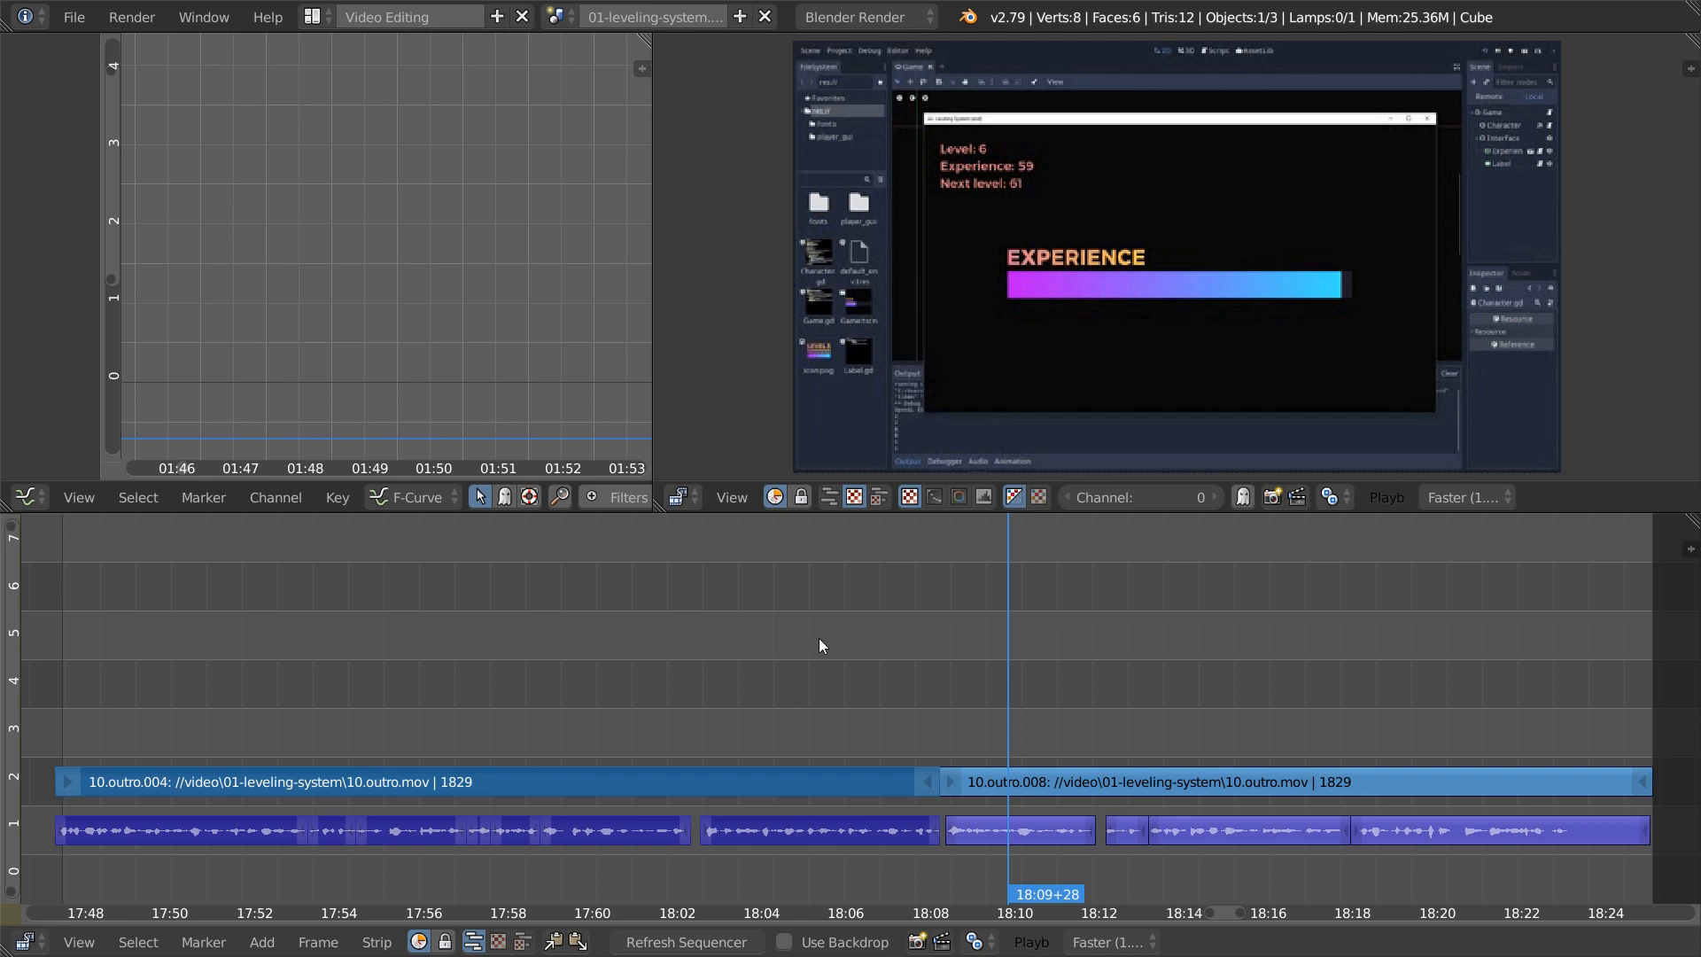
- Group the selected 10.outro.004 video and audio strips into a meta strip, and undo the grouping
key(ctrl+g)
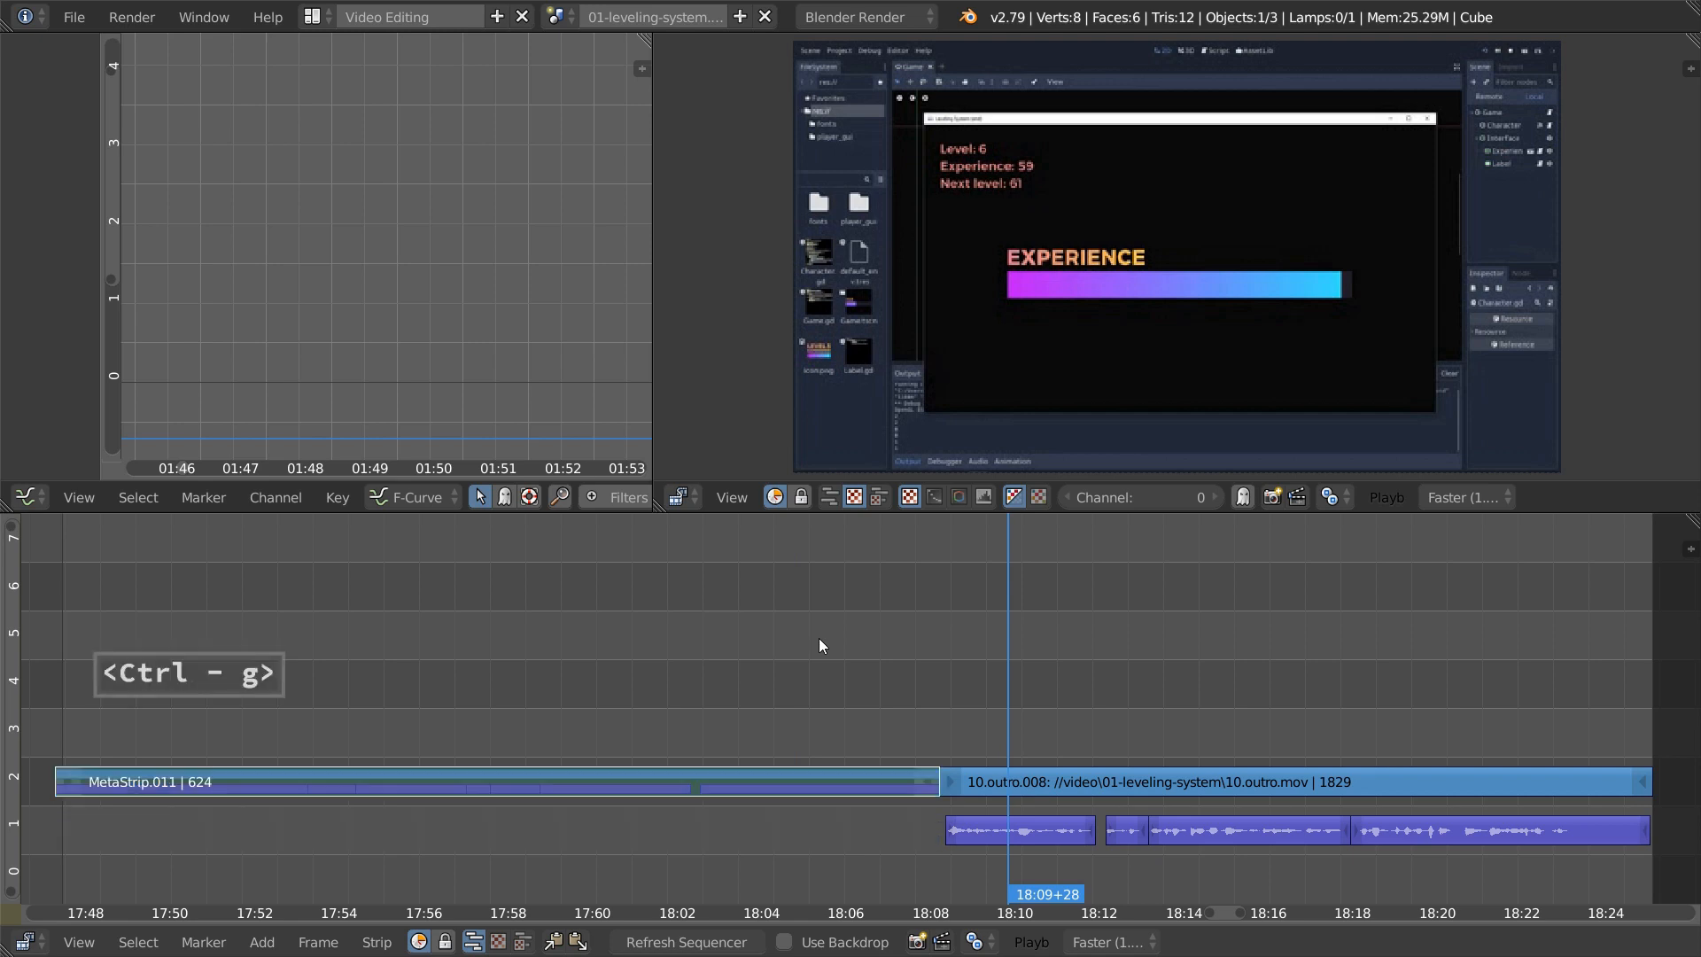
key(ctrl+z)
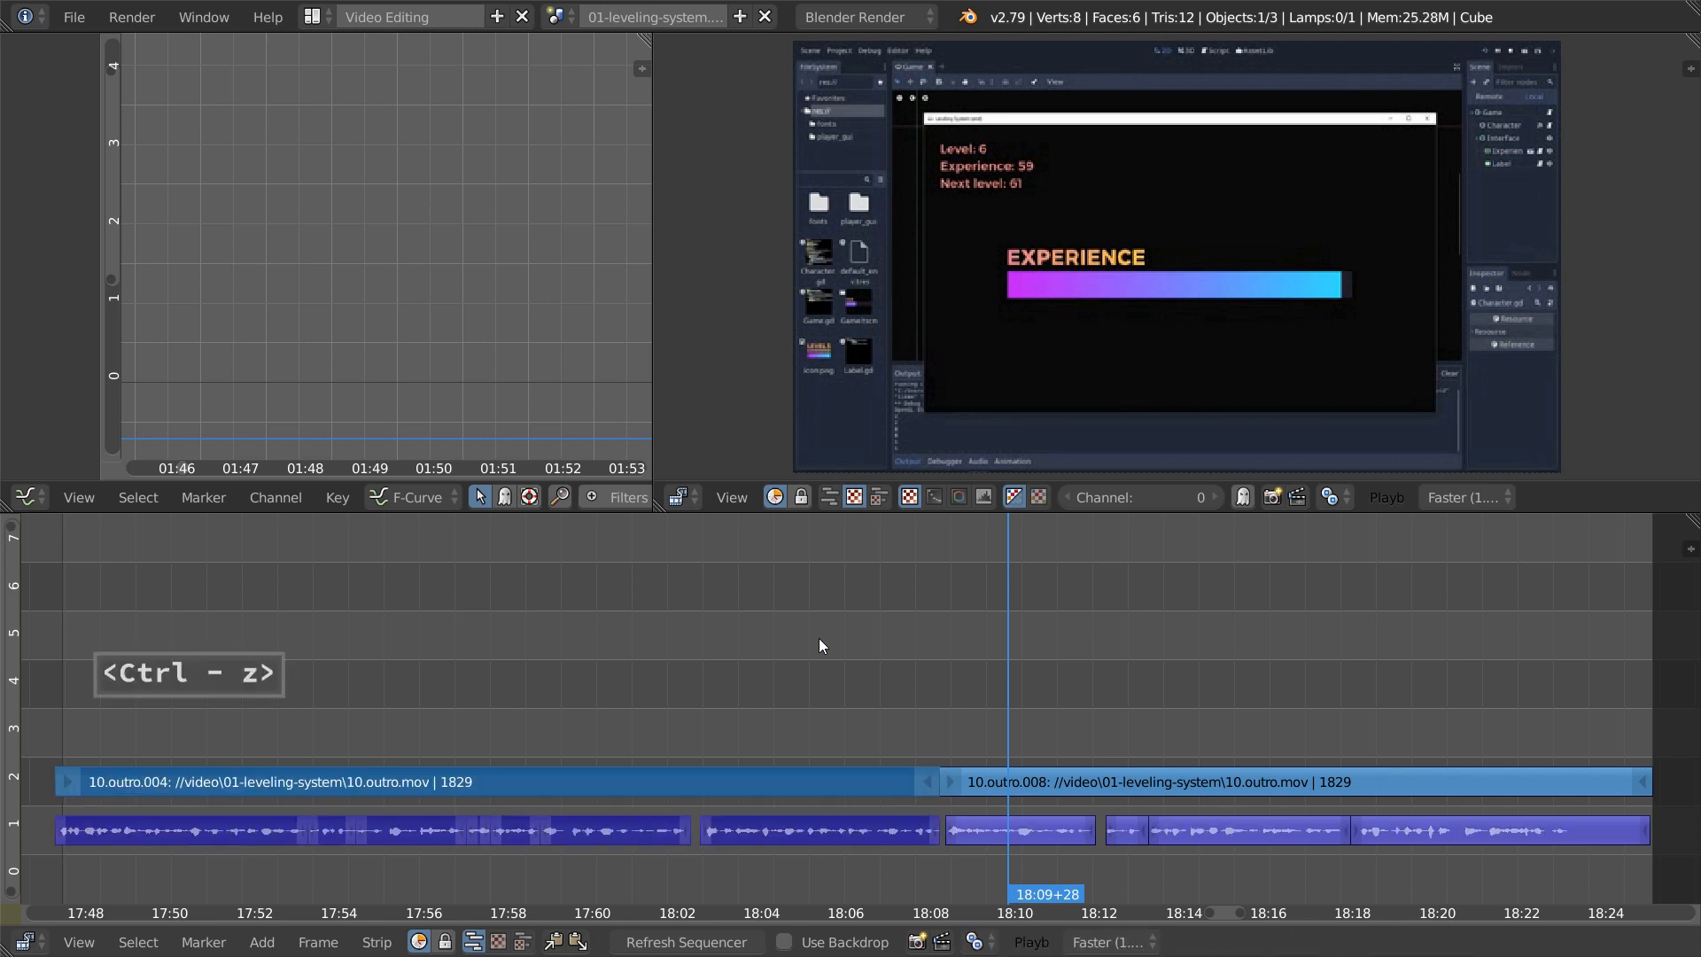
key(ctrl+z)
- Place the playhead at 17:51+27 within the 10.outro.004 strip
click(244, 722)
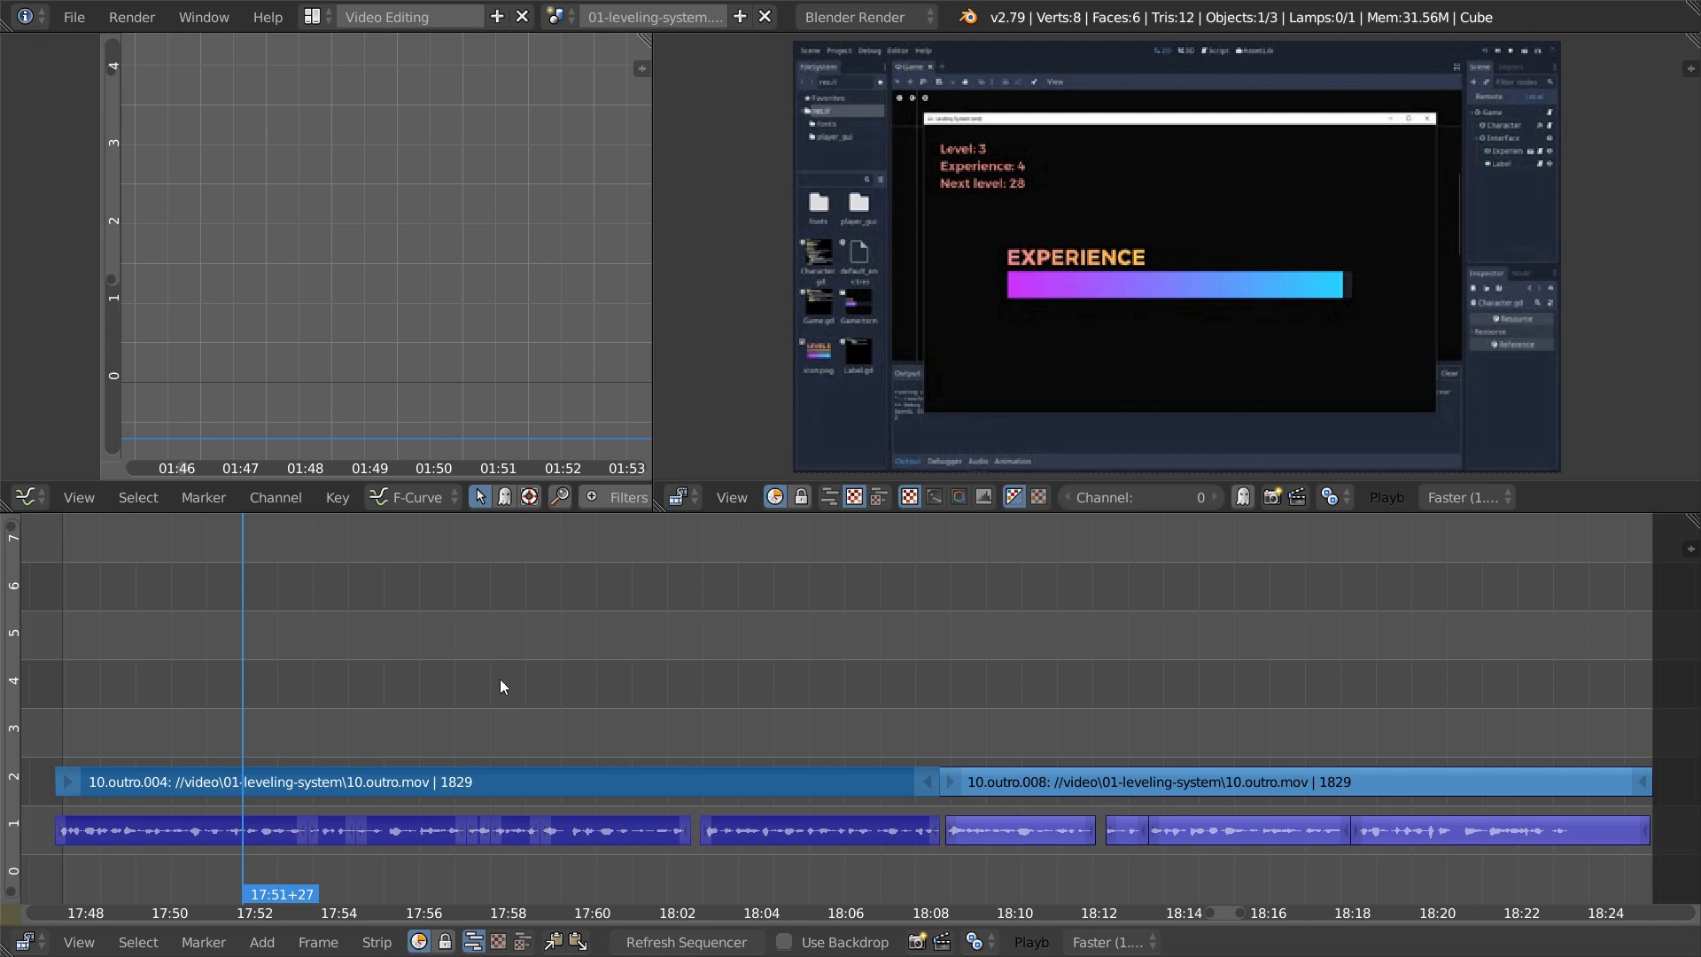
- Cut the 10.outro.004 and 10.outro.008 video strips into eight pieces, and place the playhead at 17:53+09
ctrl+click(205, 784)
ctrl+click(512, 785)
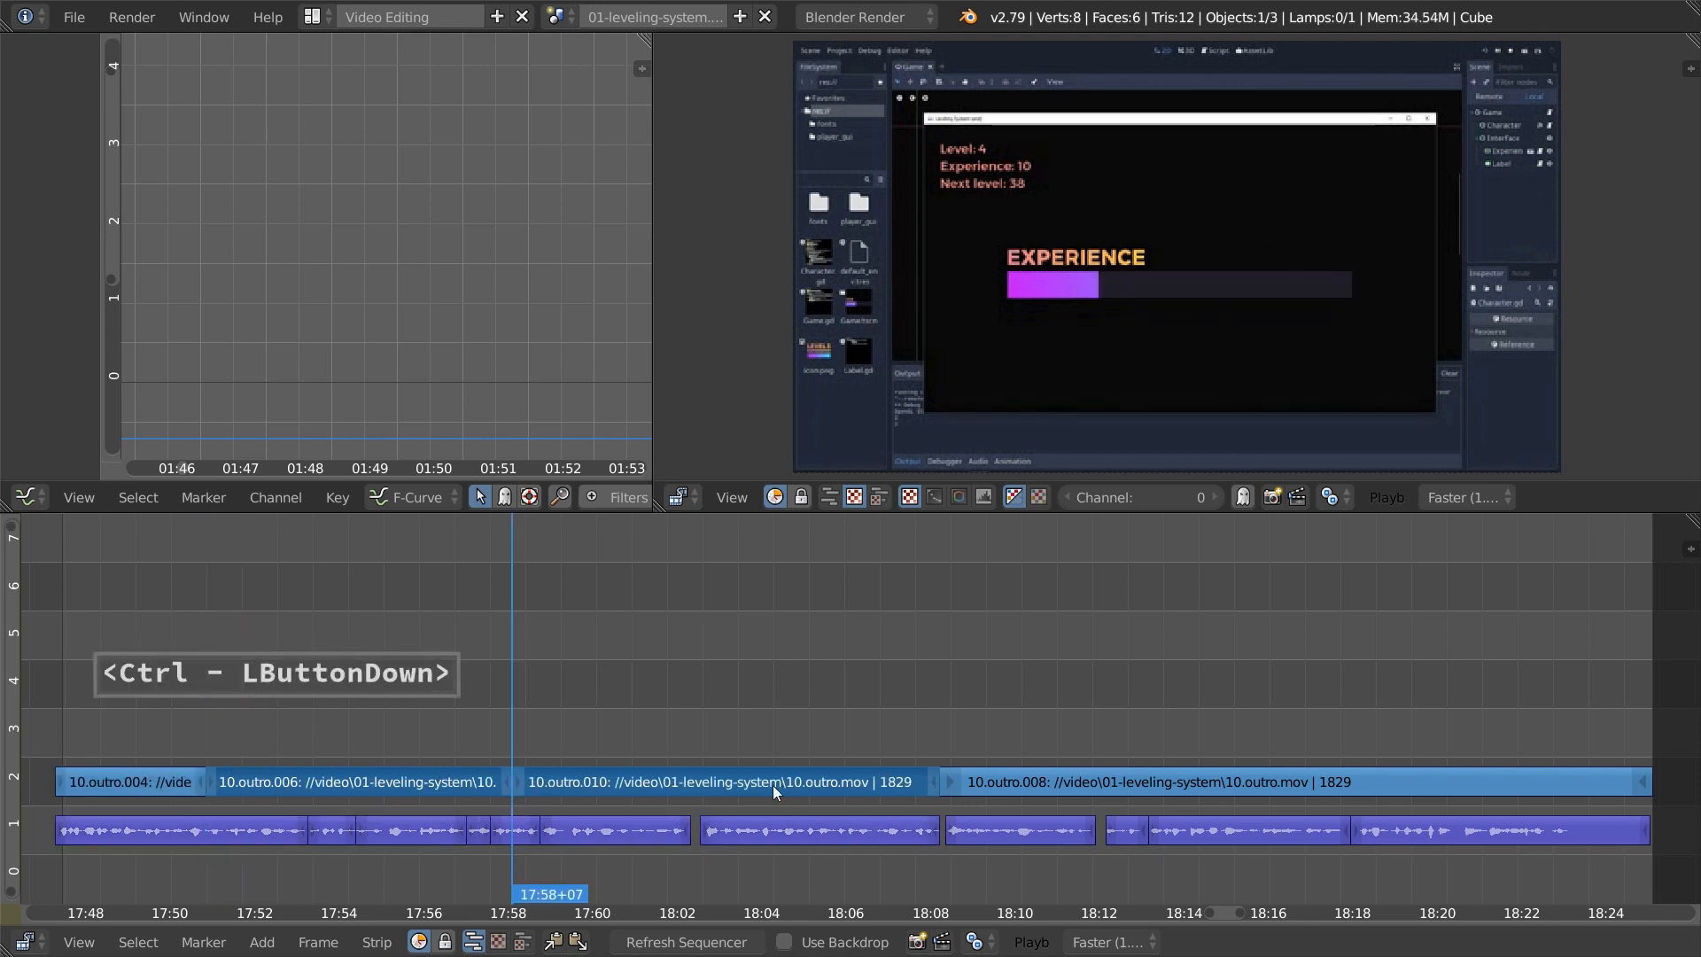
ctrl+click(772, 785)
ctrl+click(1186, 785)
ctrl+click(1409, 786)
click(110, 684)
ctrl+click(307, 780)
click(455, 762)
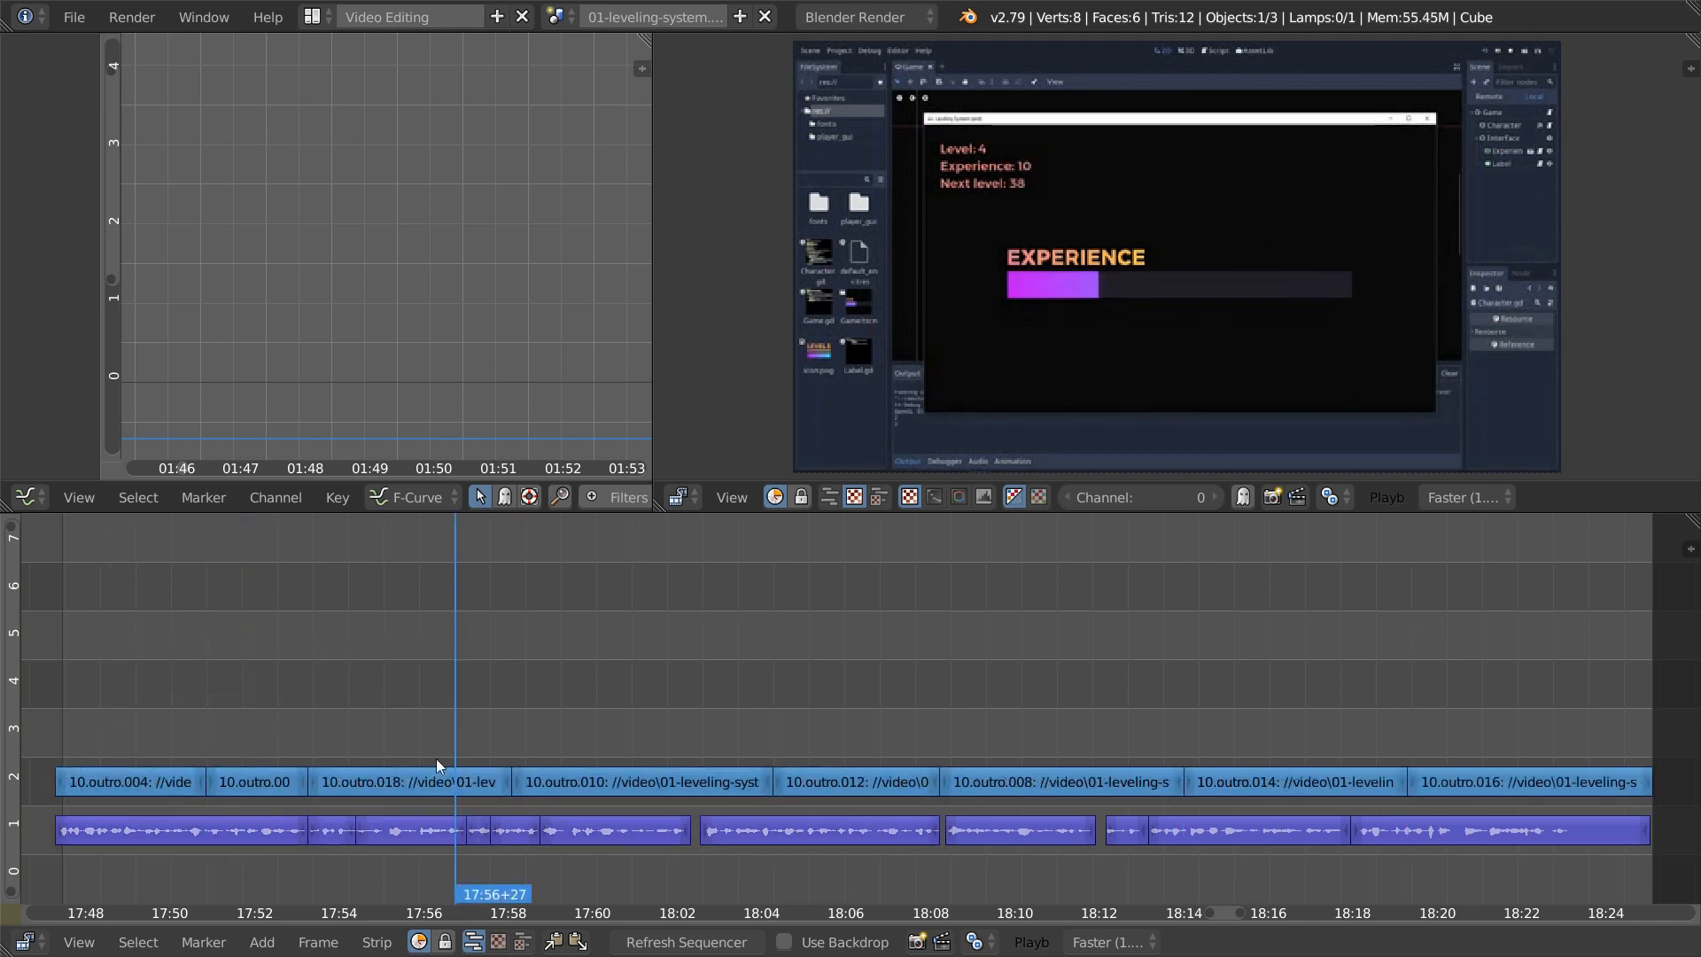
click(301, 723)
- Box-select the video strips from 10.outro.018 to 10.outro.012 with the audio below them, and clear the selection
right_click(345, 791)
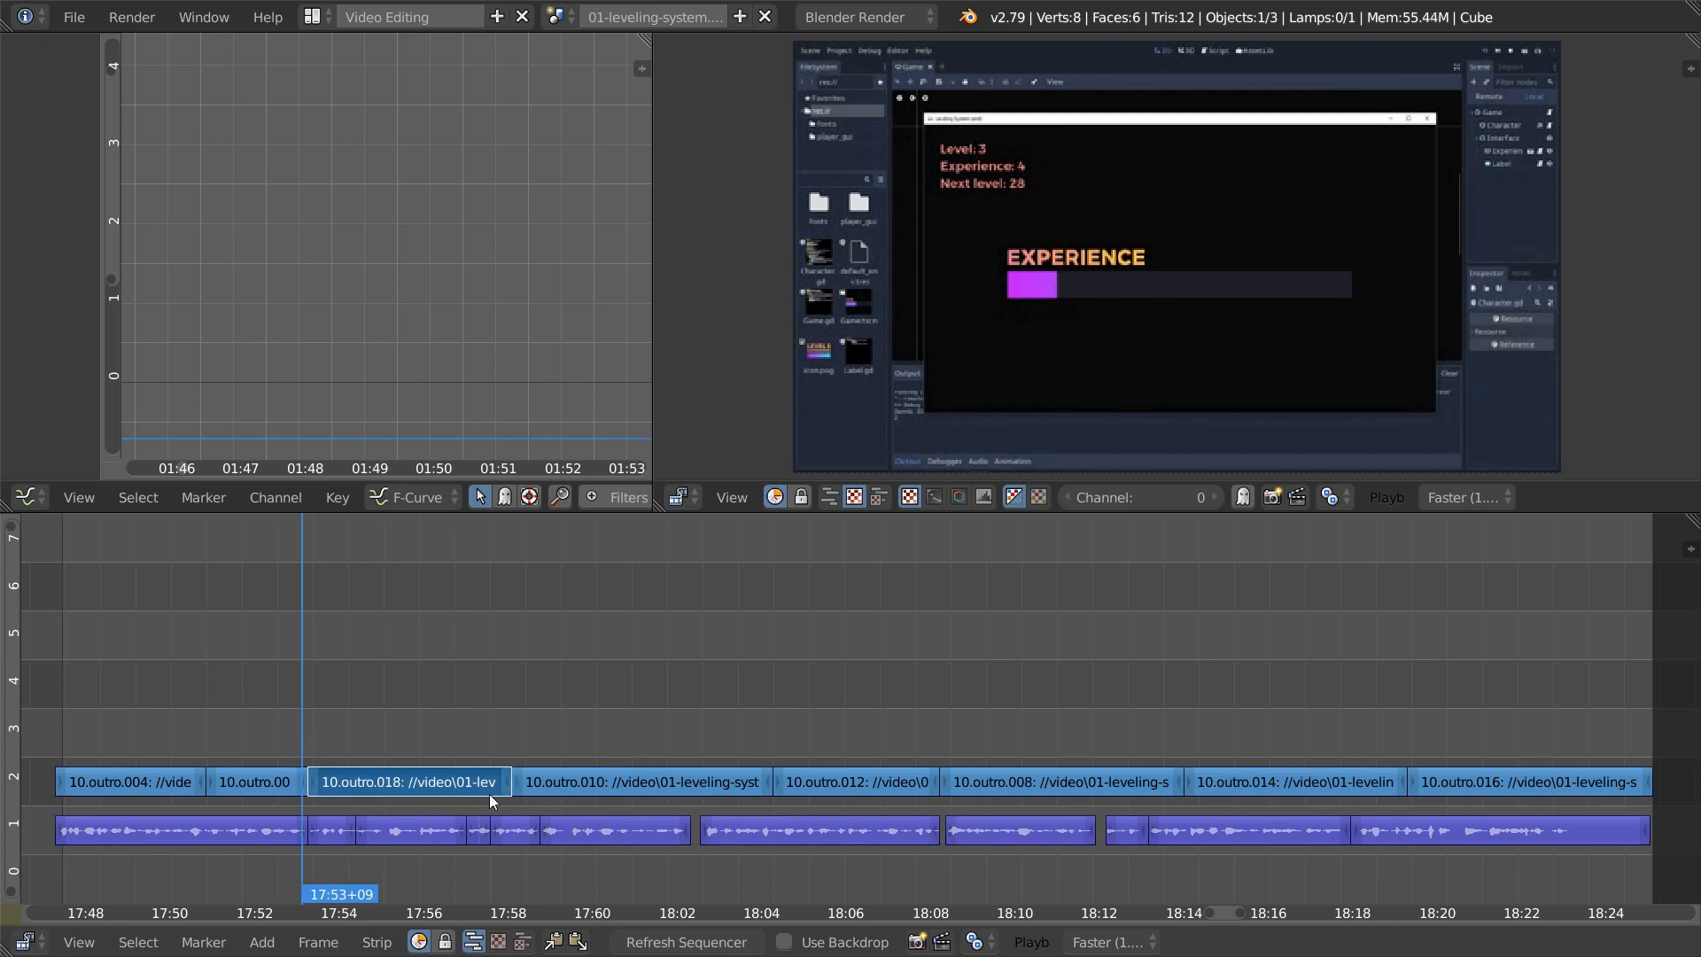
right_click(910, 789)
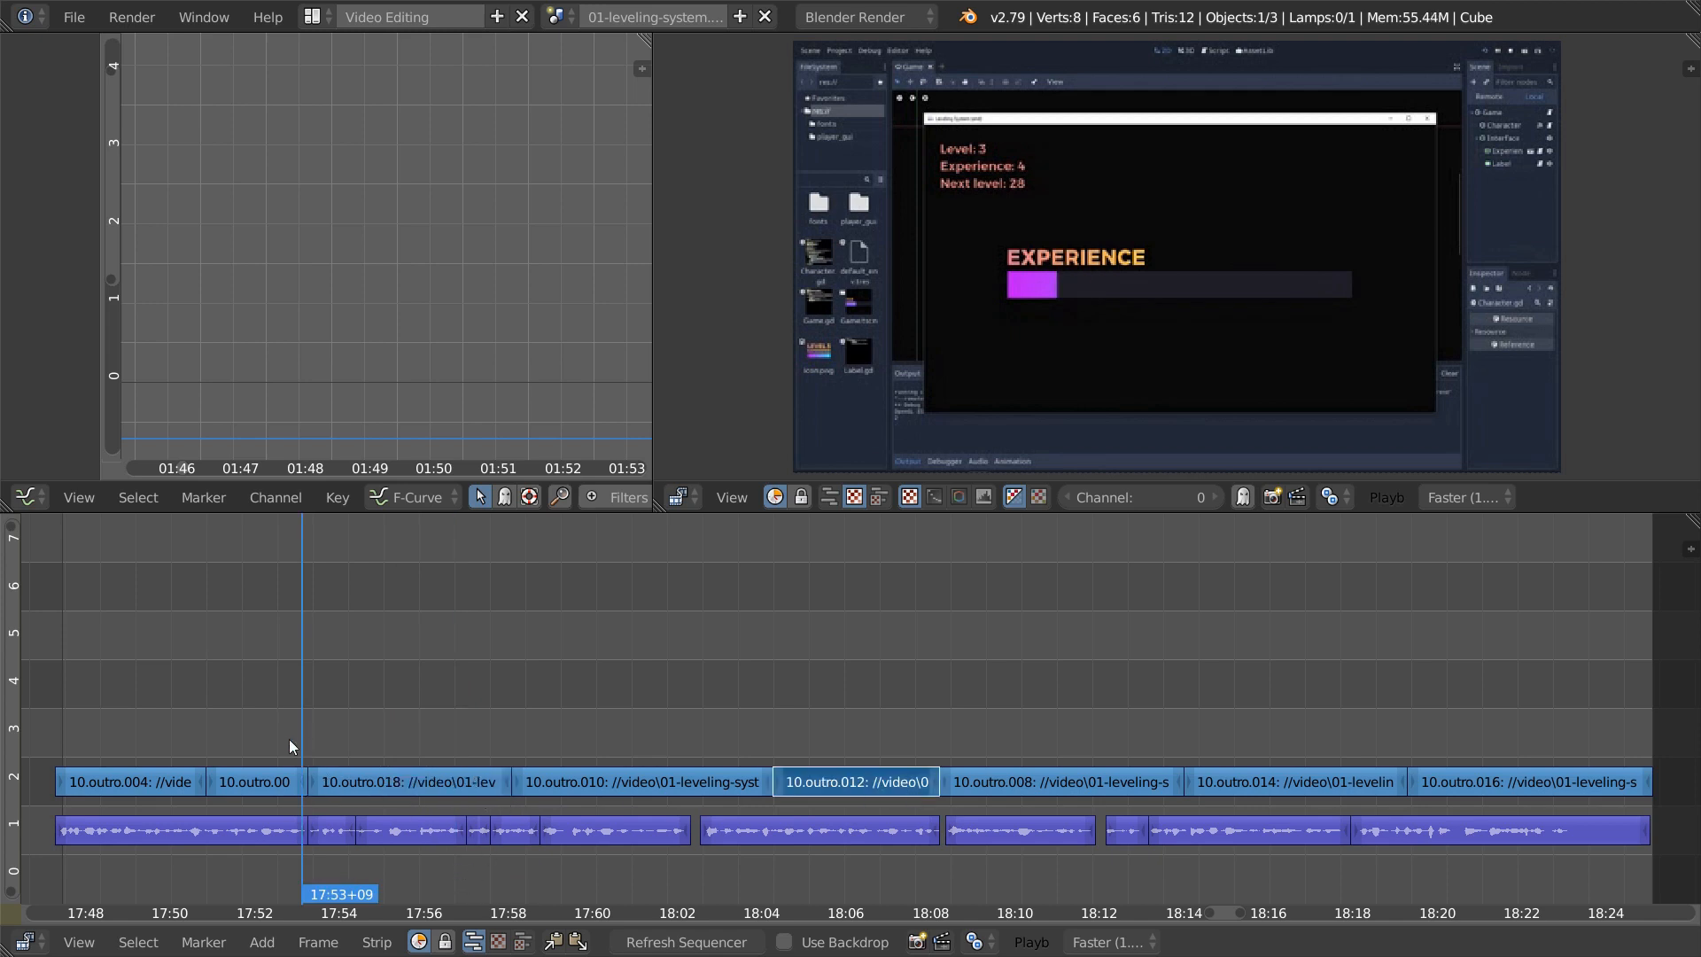
key(b)
drag(323, 742, 910, 859)
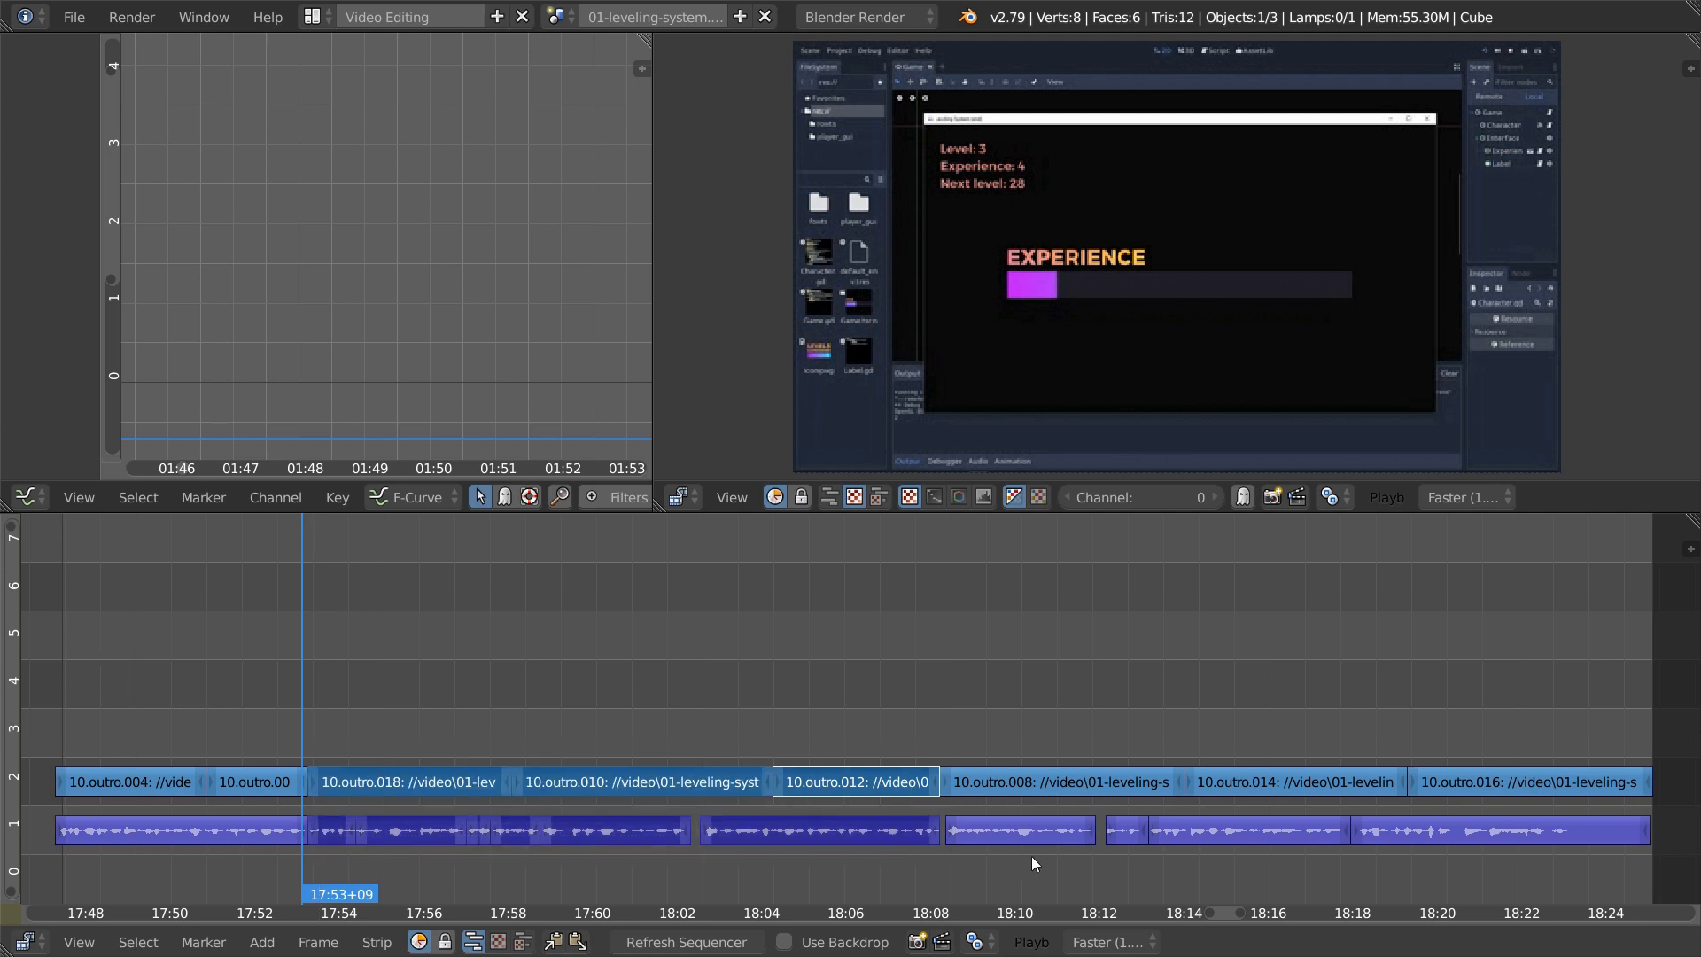
key(a)
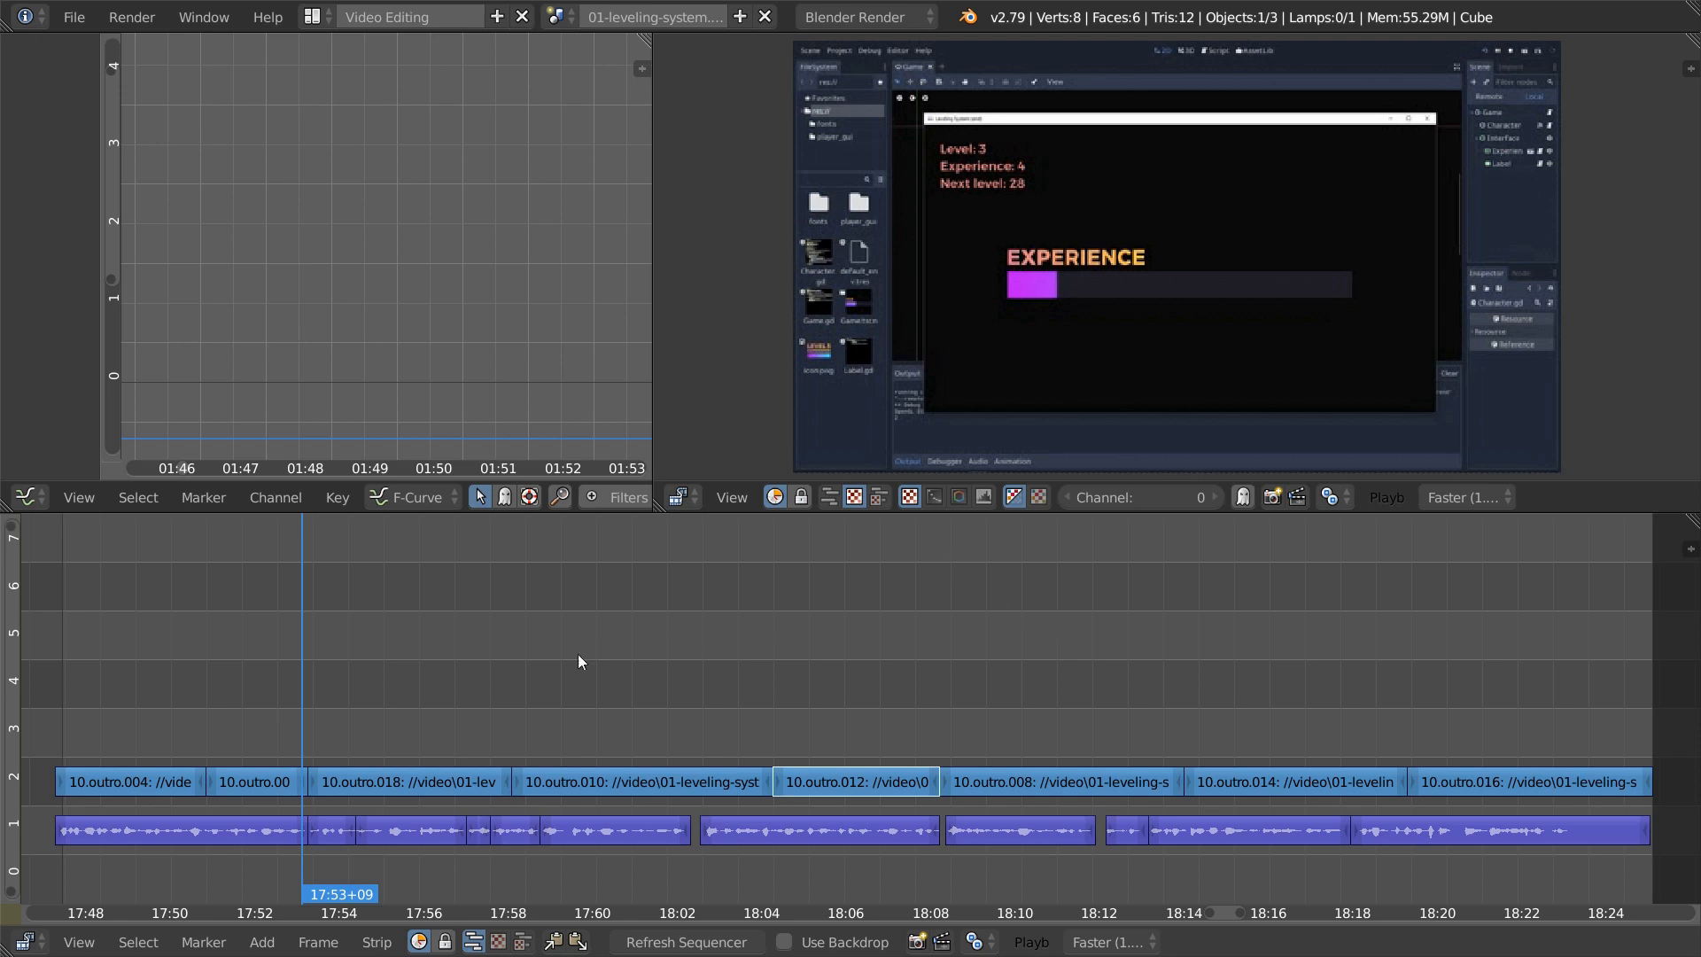
- Duplicate the 10.outro.018 strip twice, placing the copies on channels 5 and 4, and undo both duplications
right_click(397, 784)
key(shift+d)
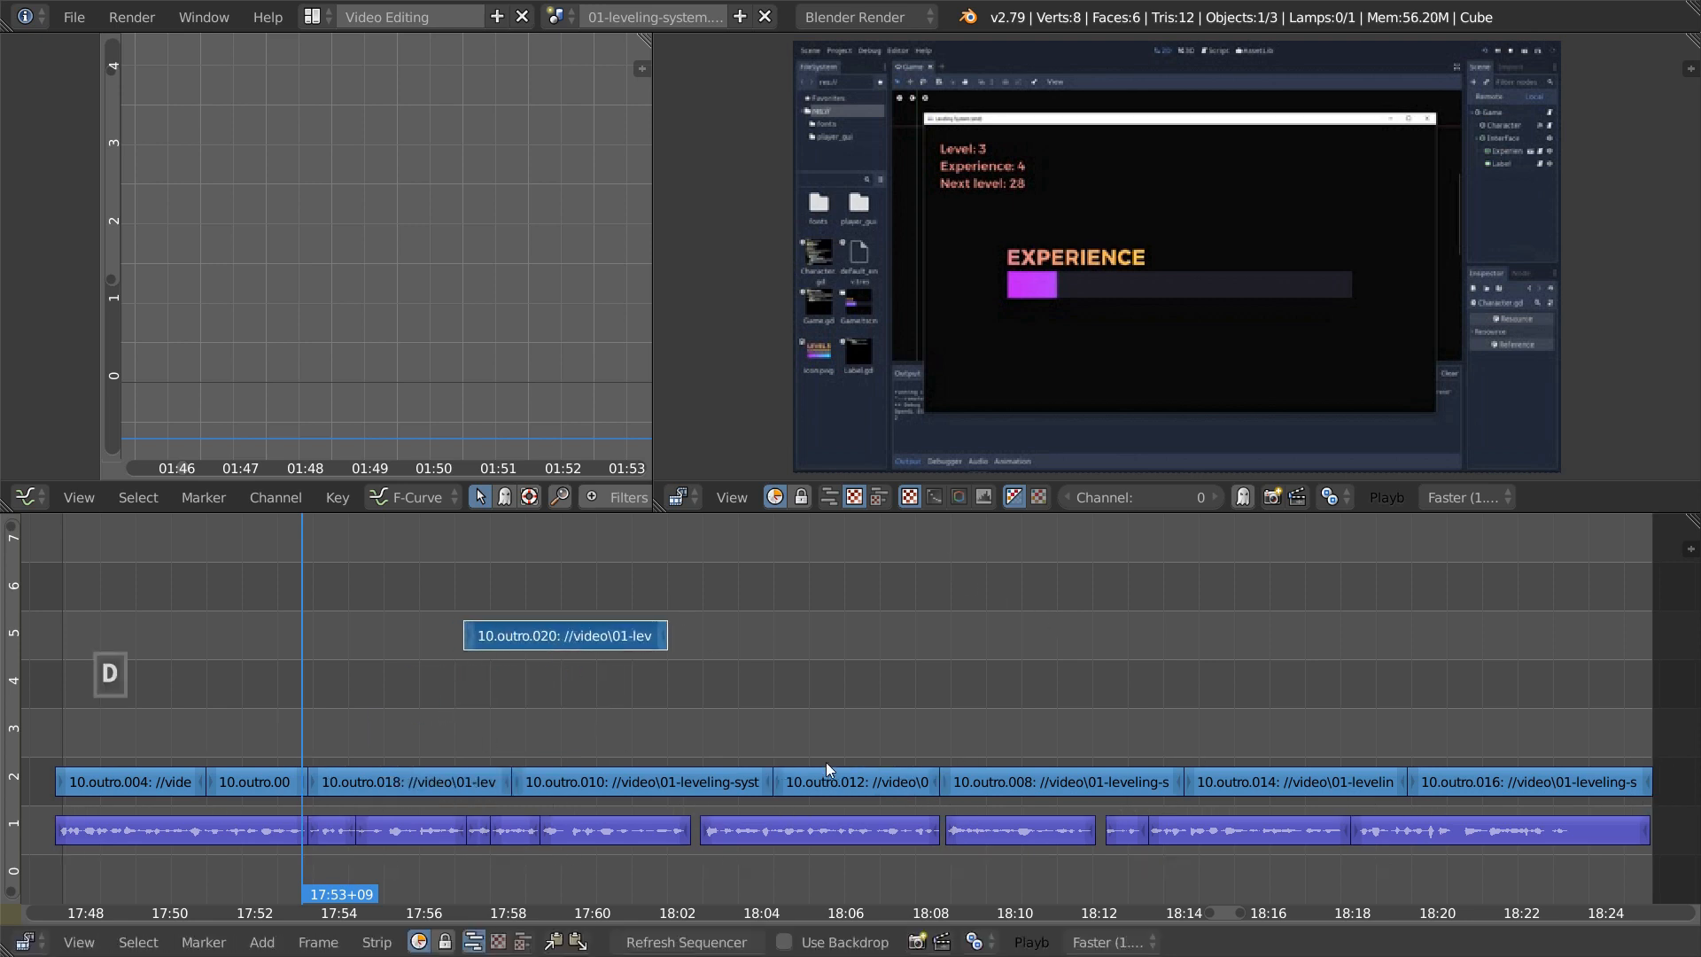
key(shift+d)
click(831, 744)
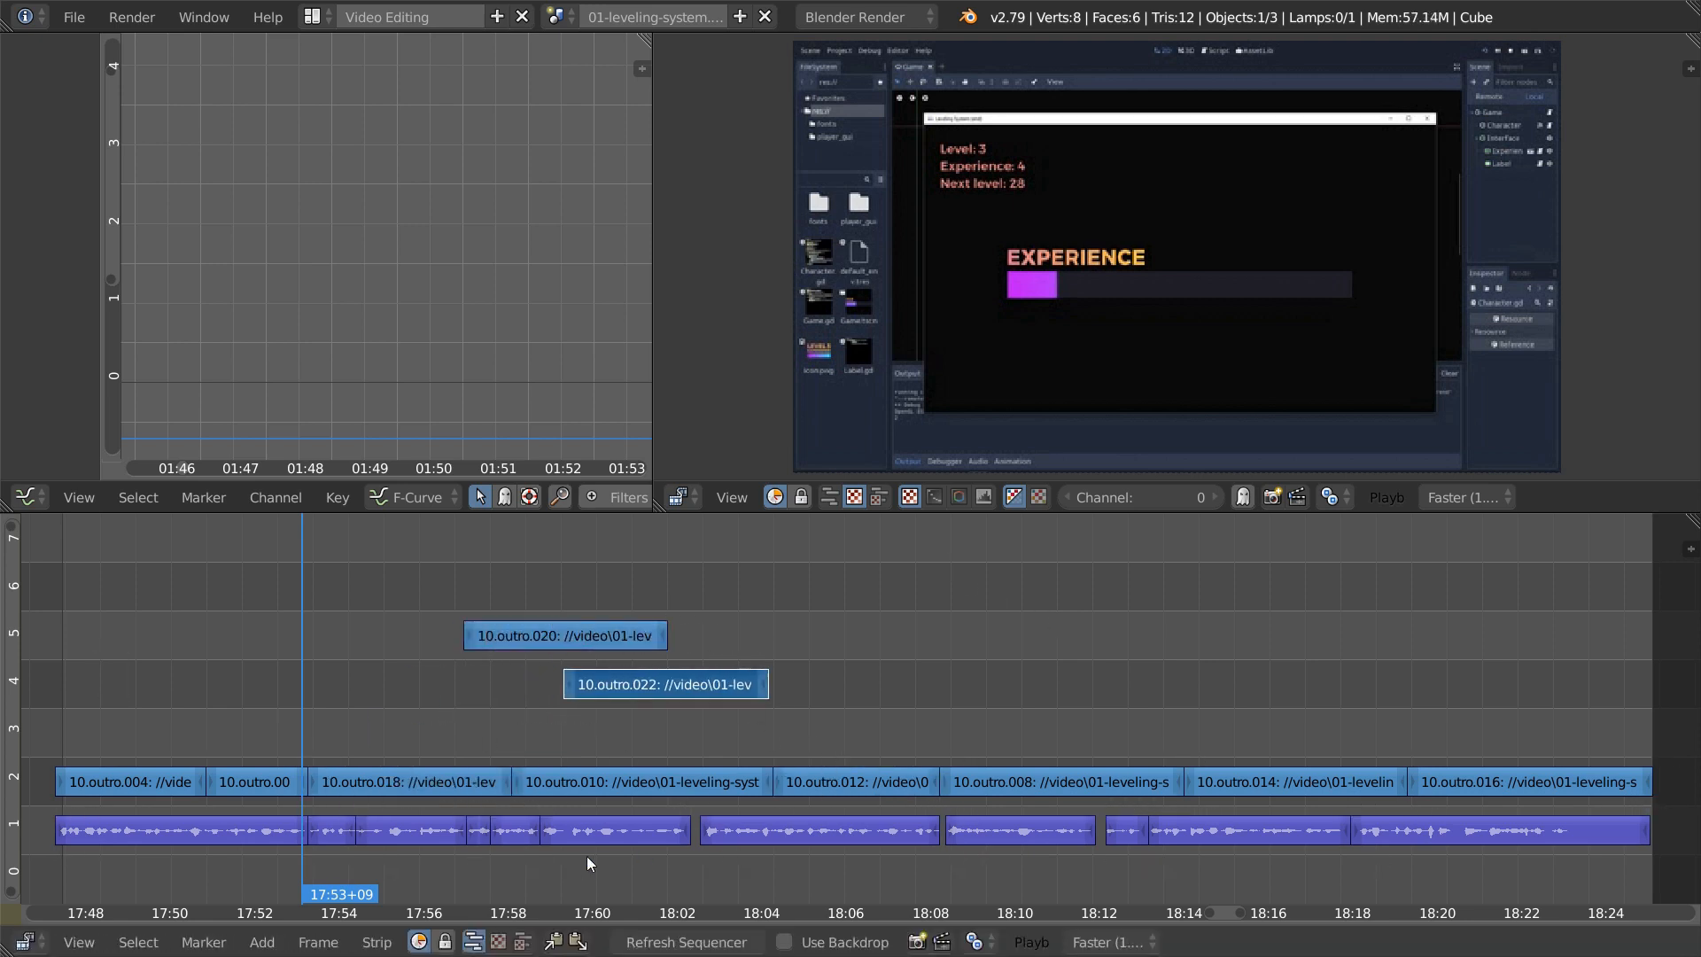
key(ctrl+z)
key(ctrl+z)
- Select all strips after 17:53+09; with the playhead moved to 17:53+00, select the strips before it and switch to those after it
ctrl+middle_drag(441, 804, 500, 746)
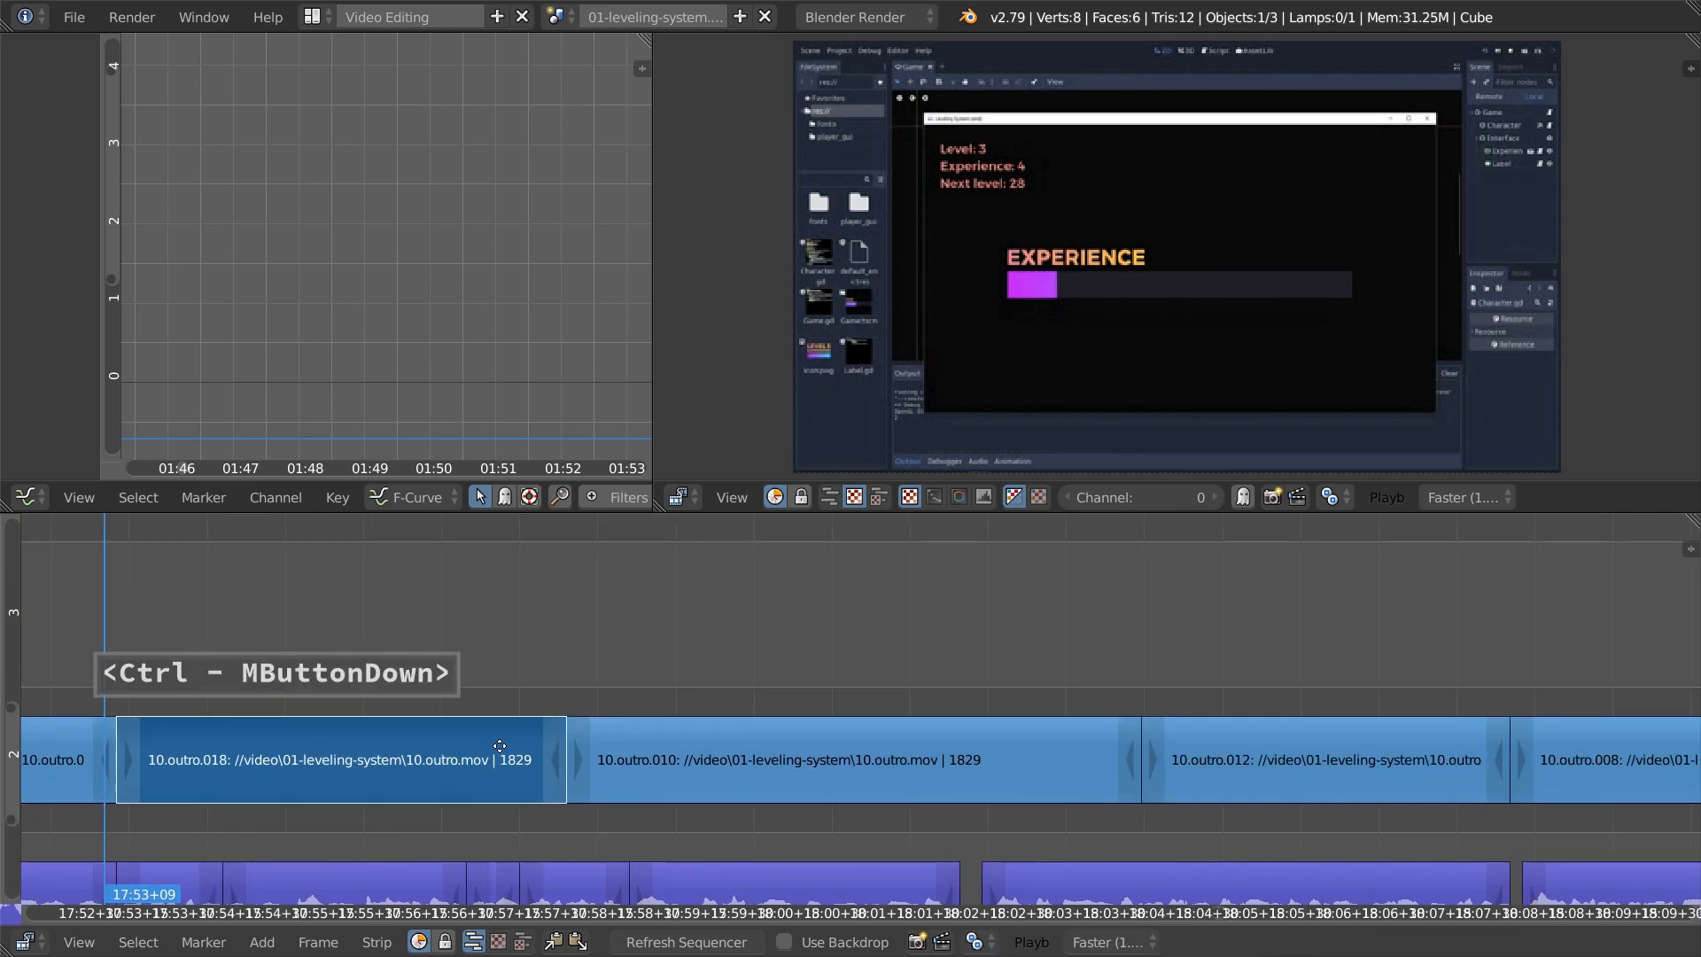
ctrl+middle_drag(1068, 733, 930, 727)
middle_drag(1201, 733, 909, 739)
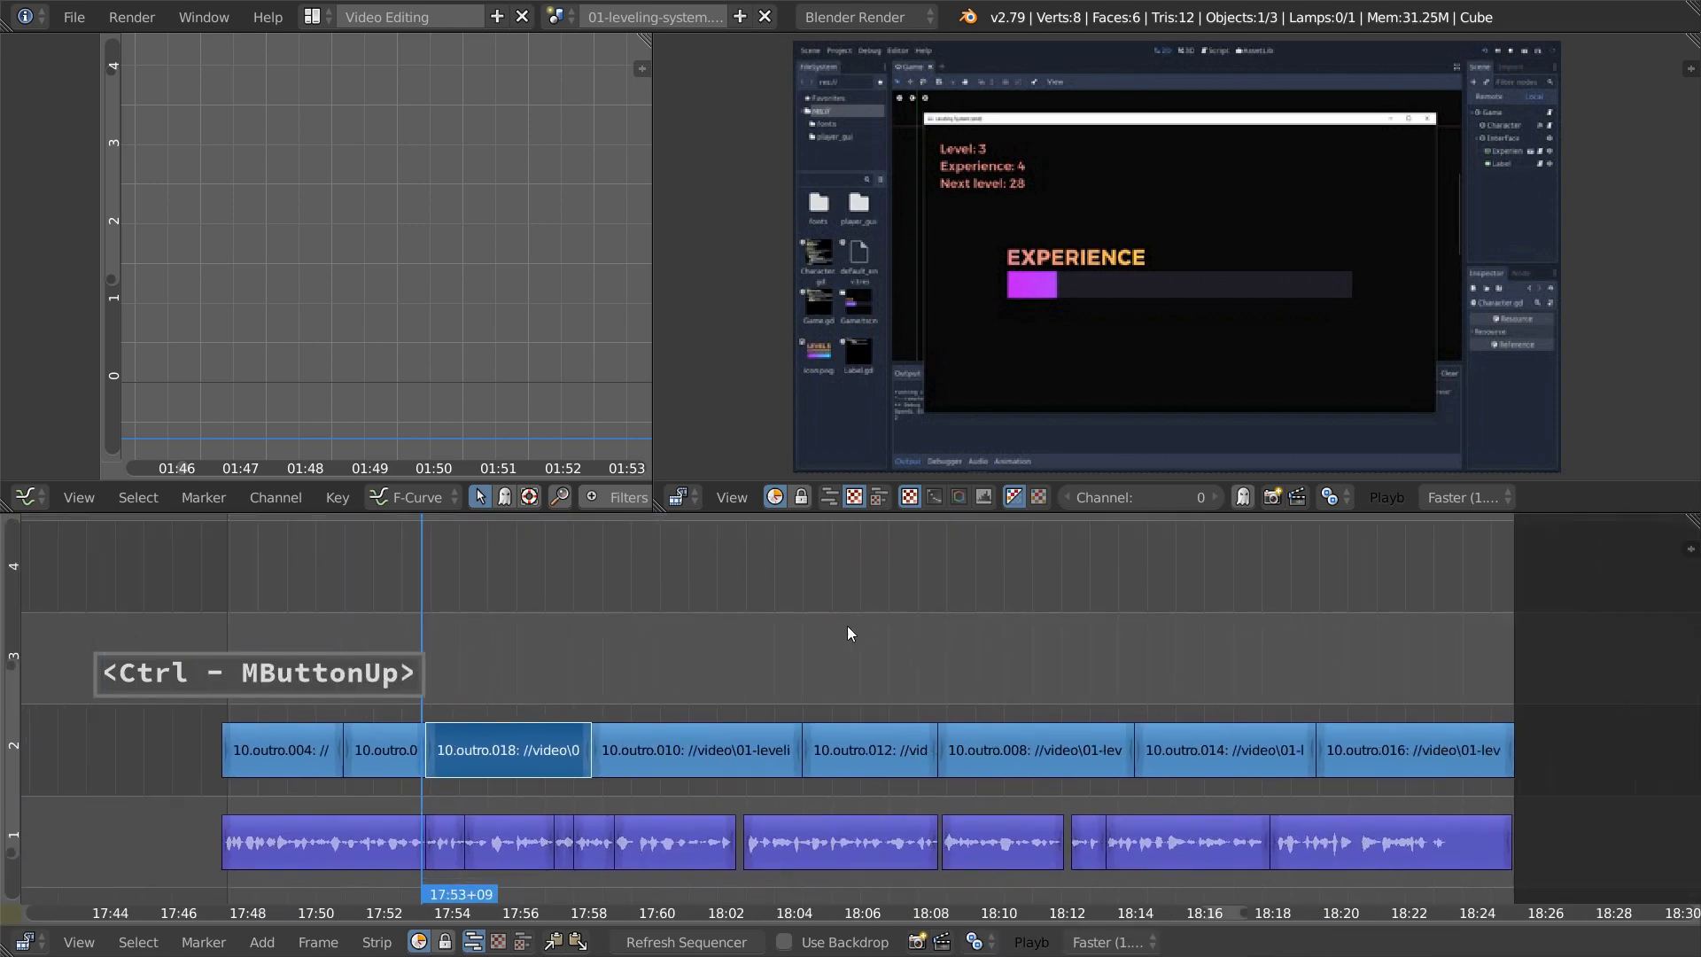
key(alt+shift+Right)
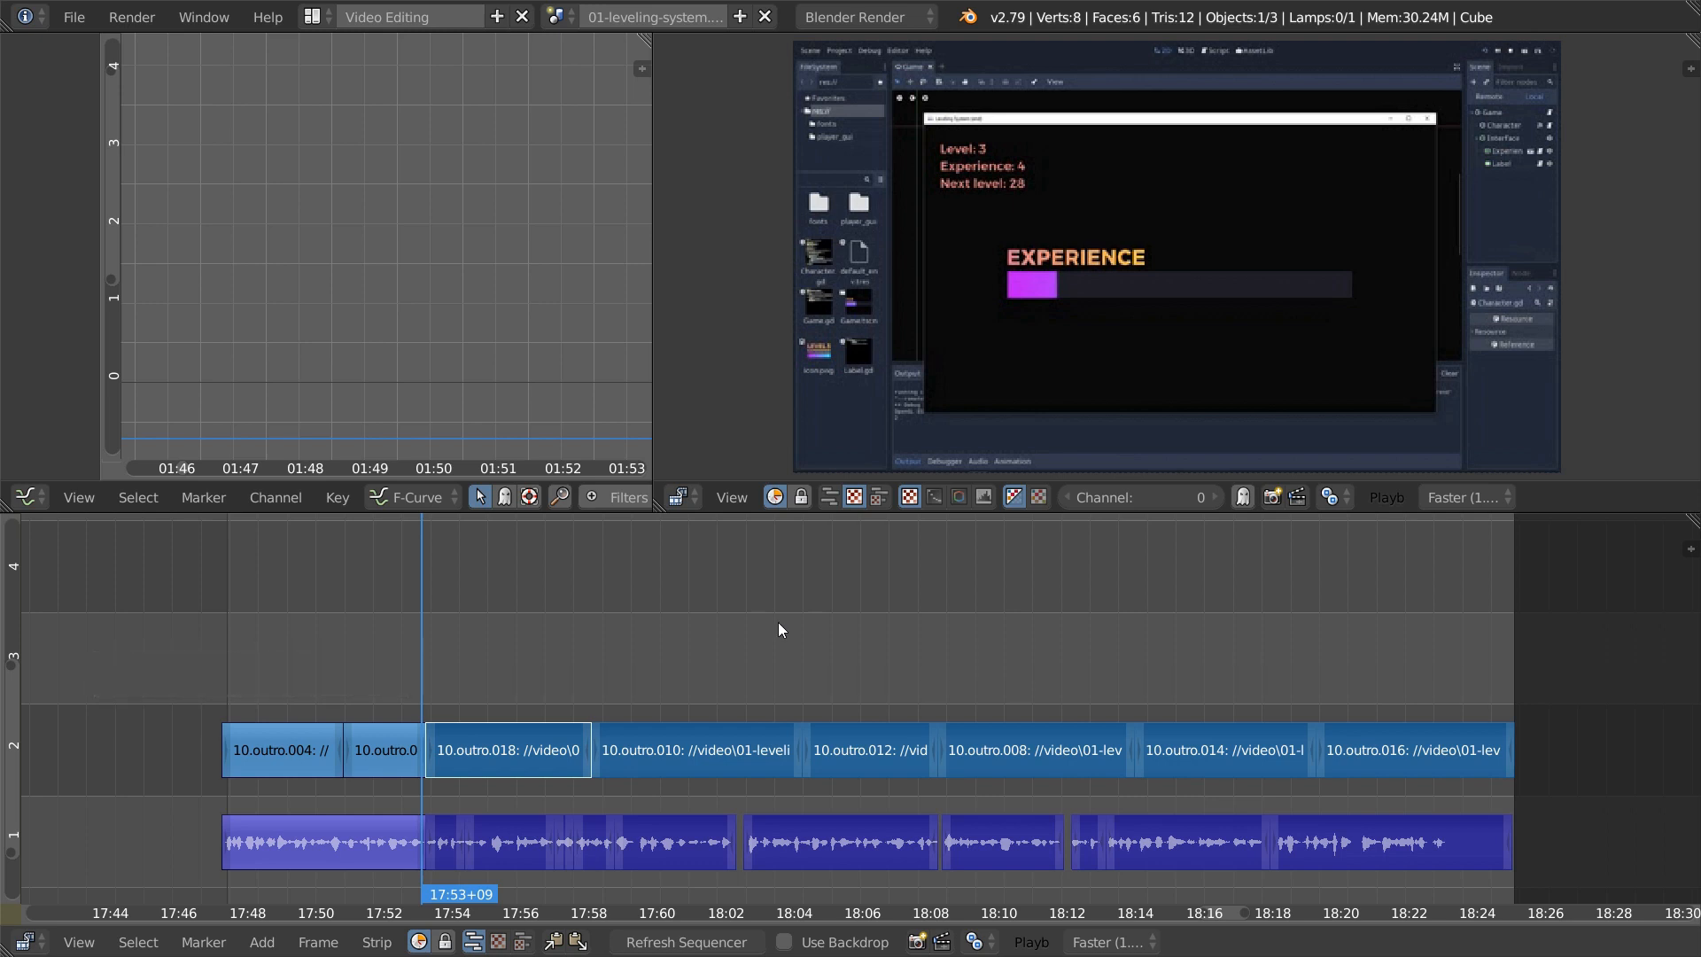
click(411, 700)
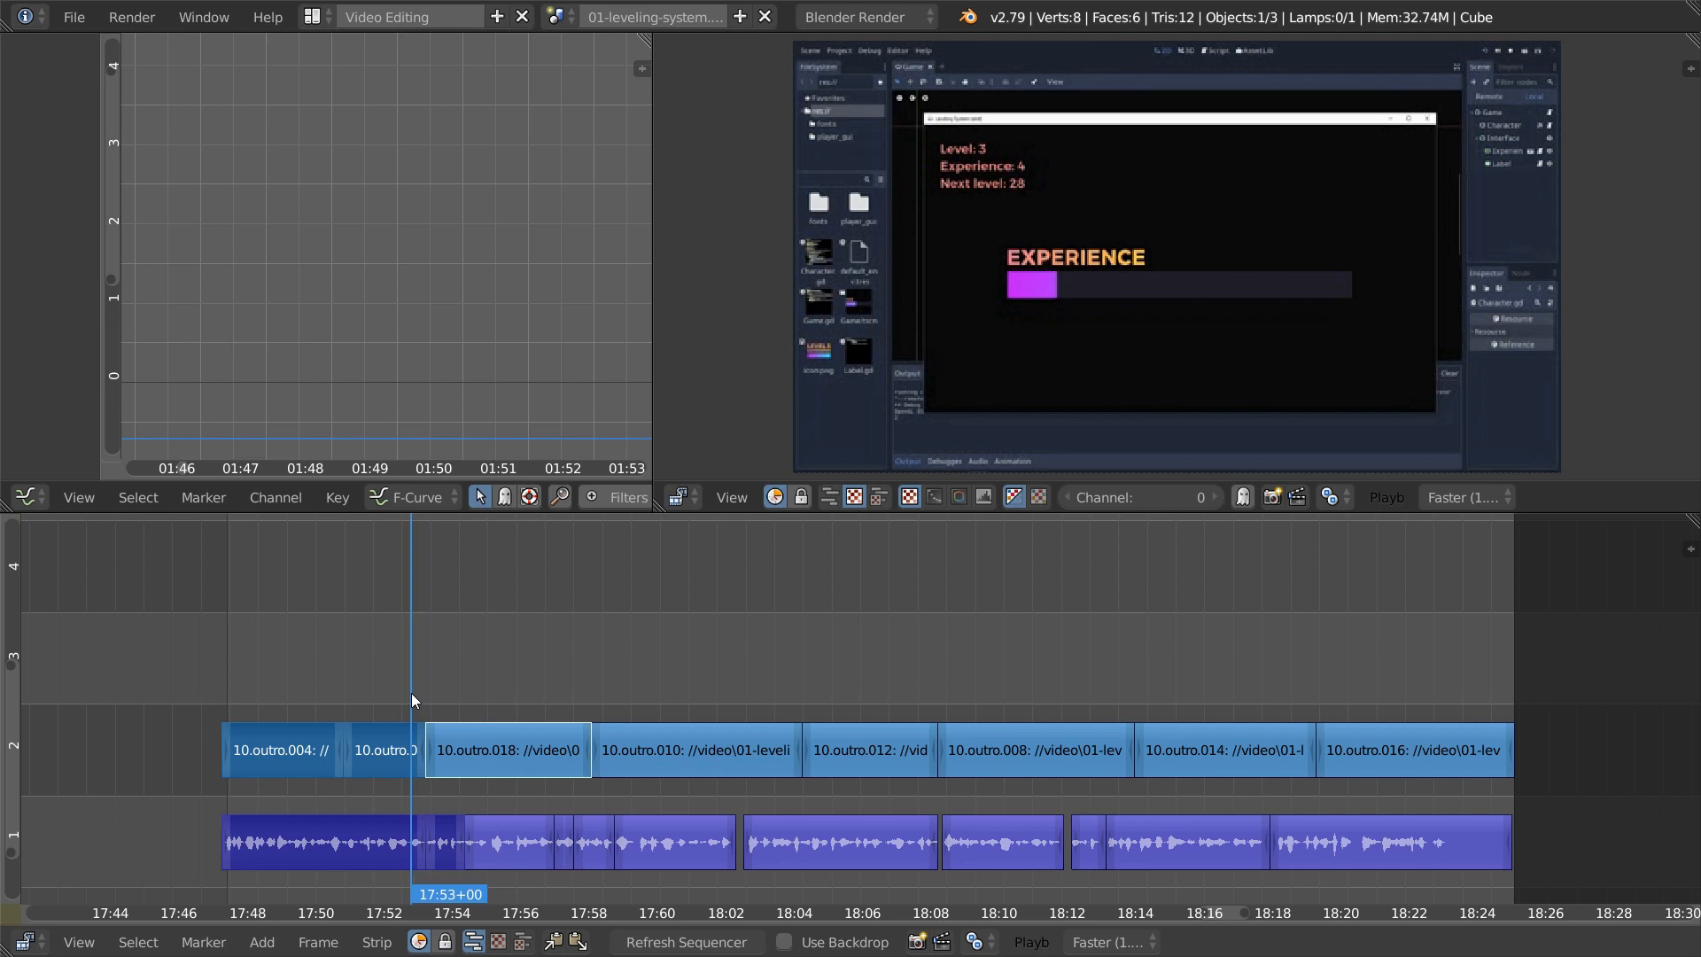
key(e)
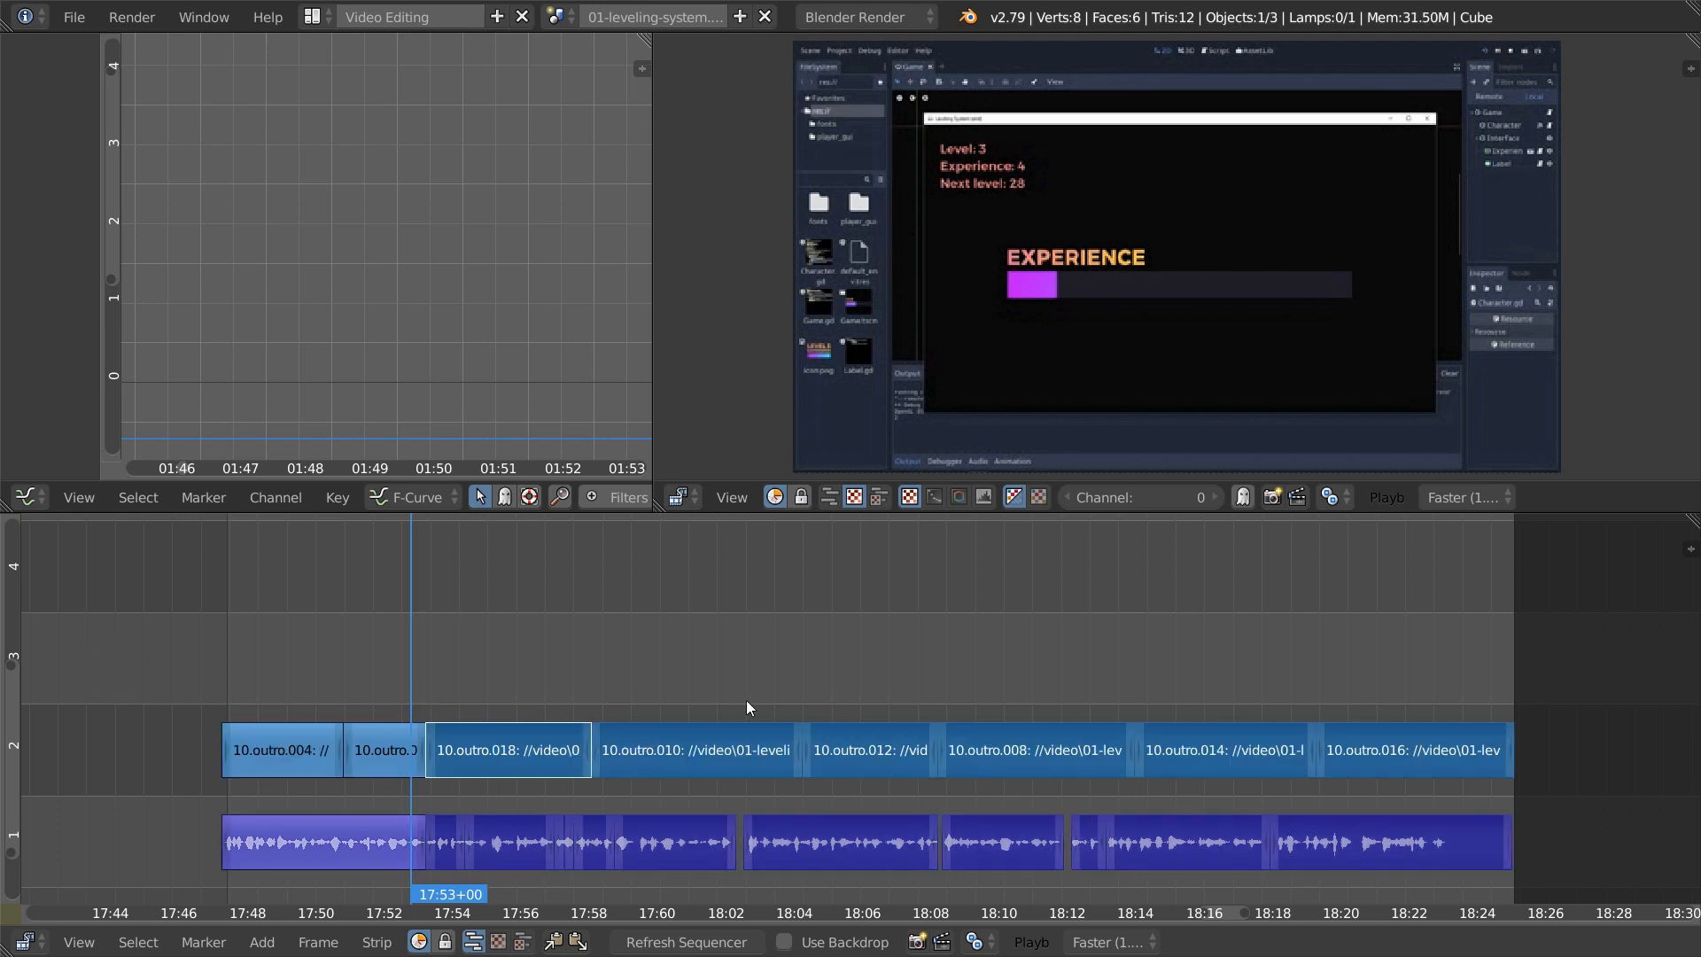
- Select the strips before the playhead placed at 18:05+12, and switch to the strips after the playhead placed at 17:52+18
click(836, 709)
key(q)
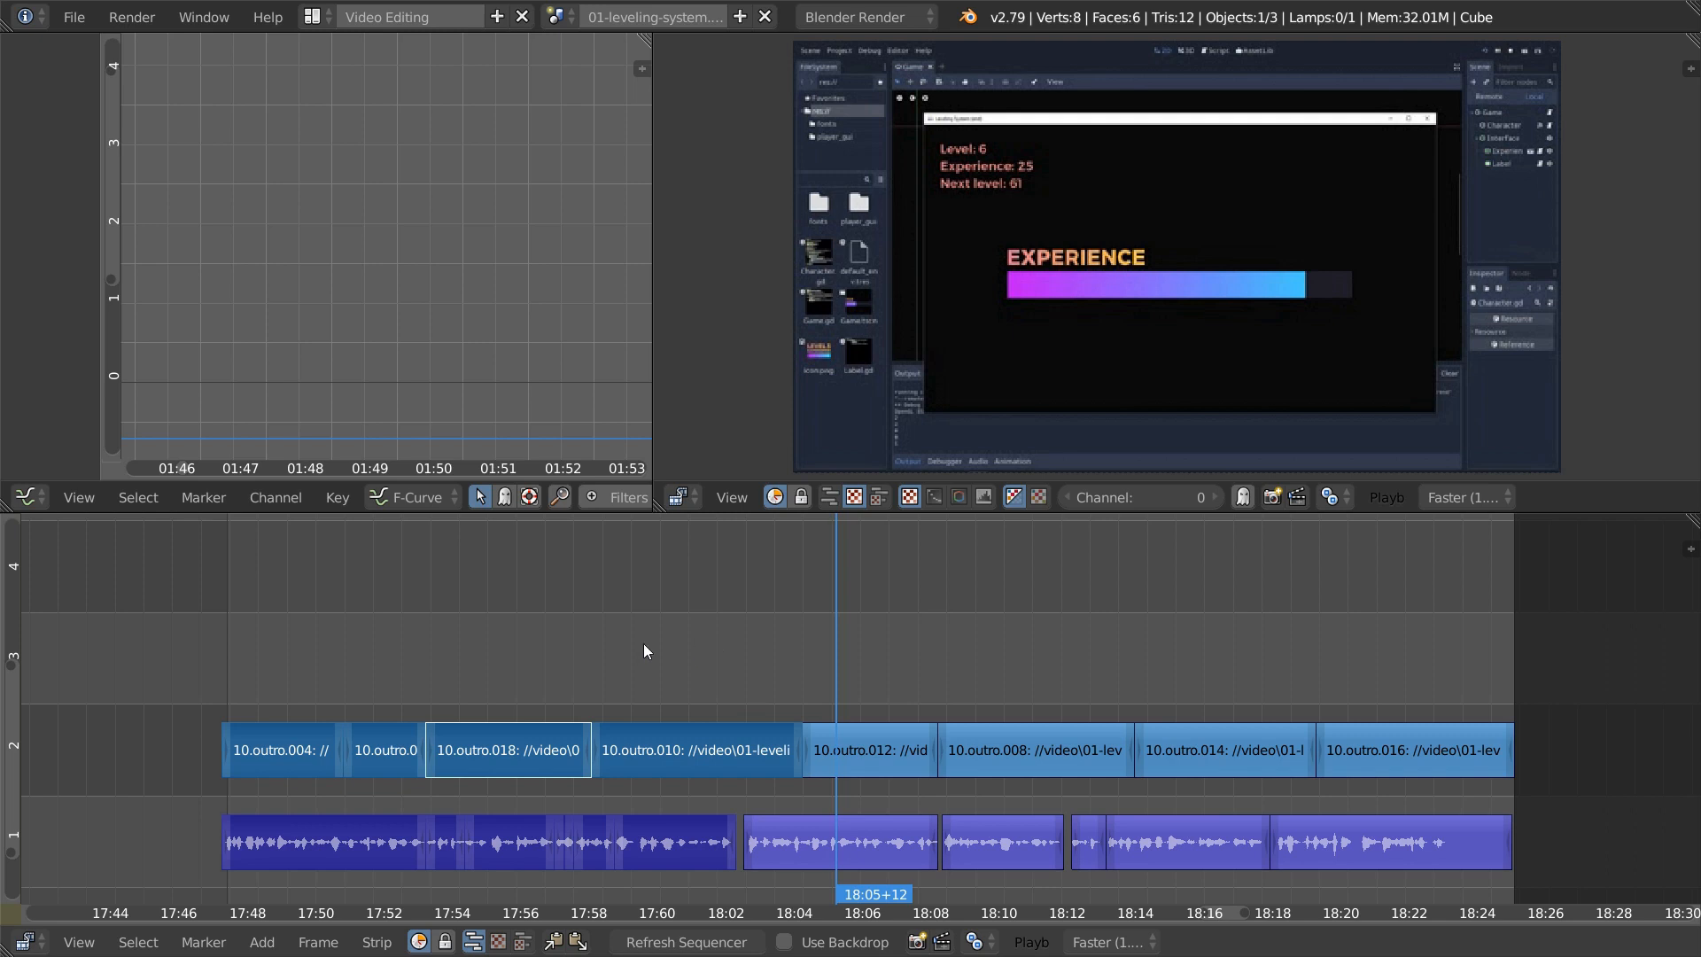
click(387, 656)
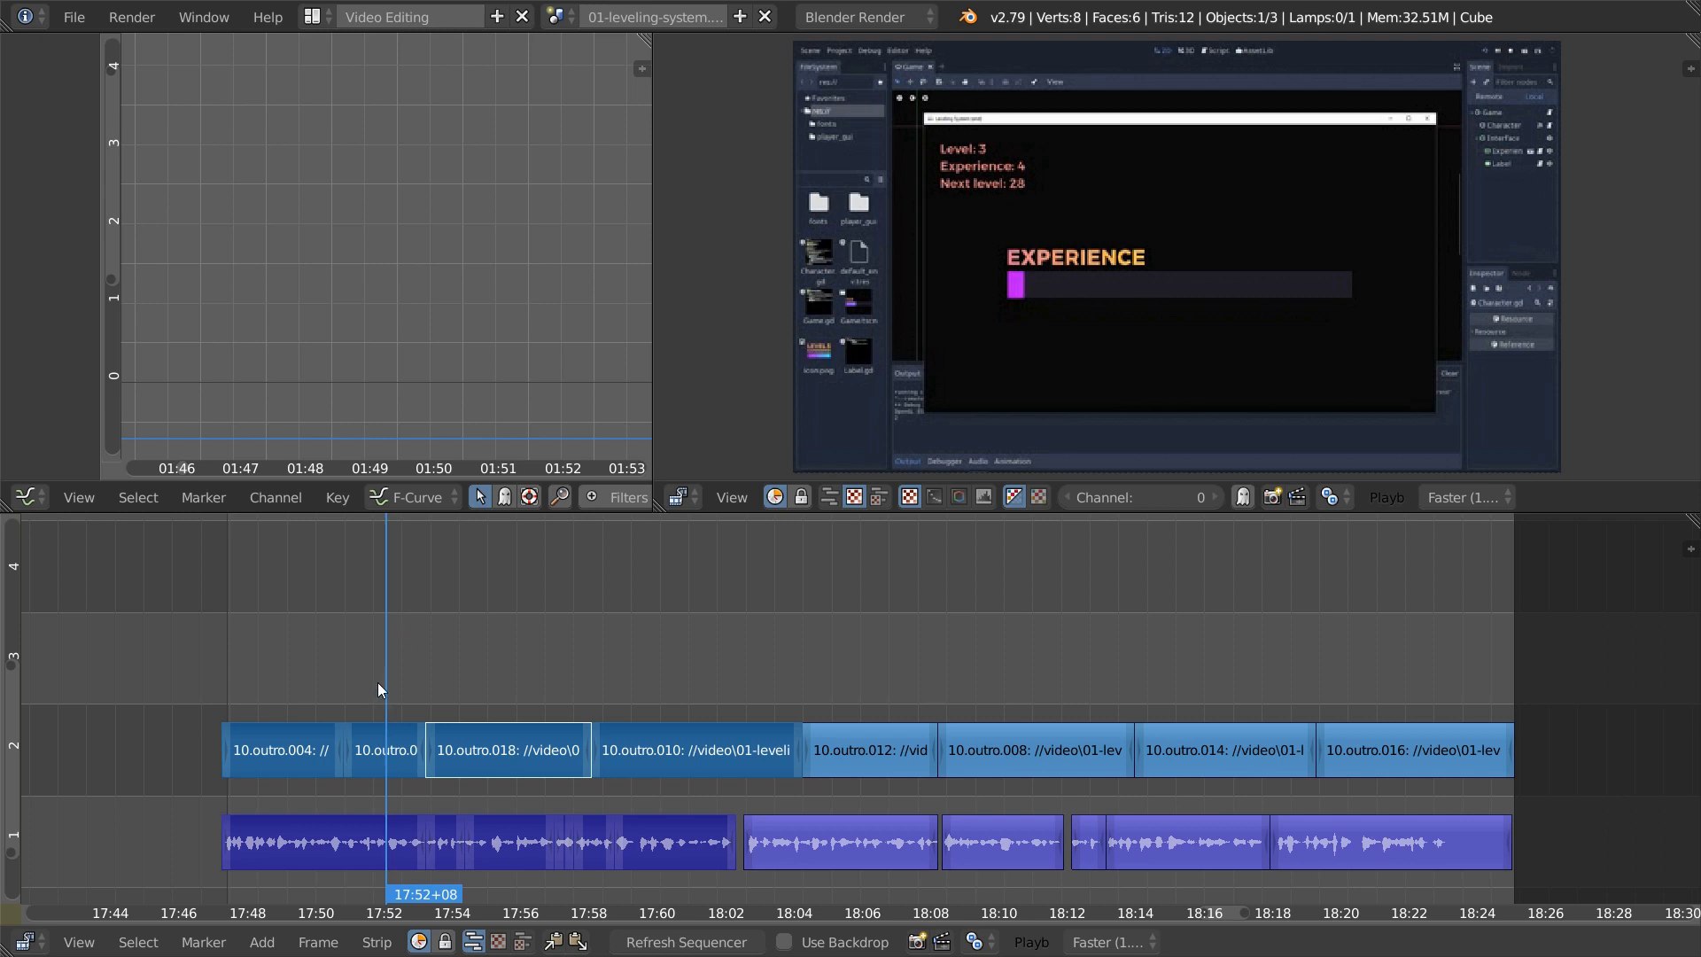
click(397, 707)
key(e)
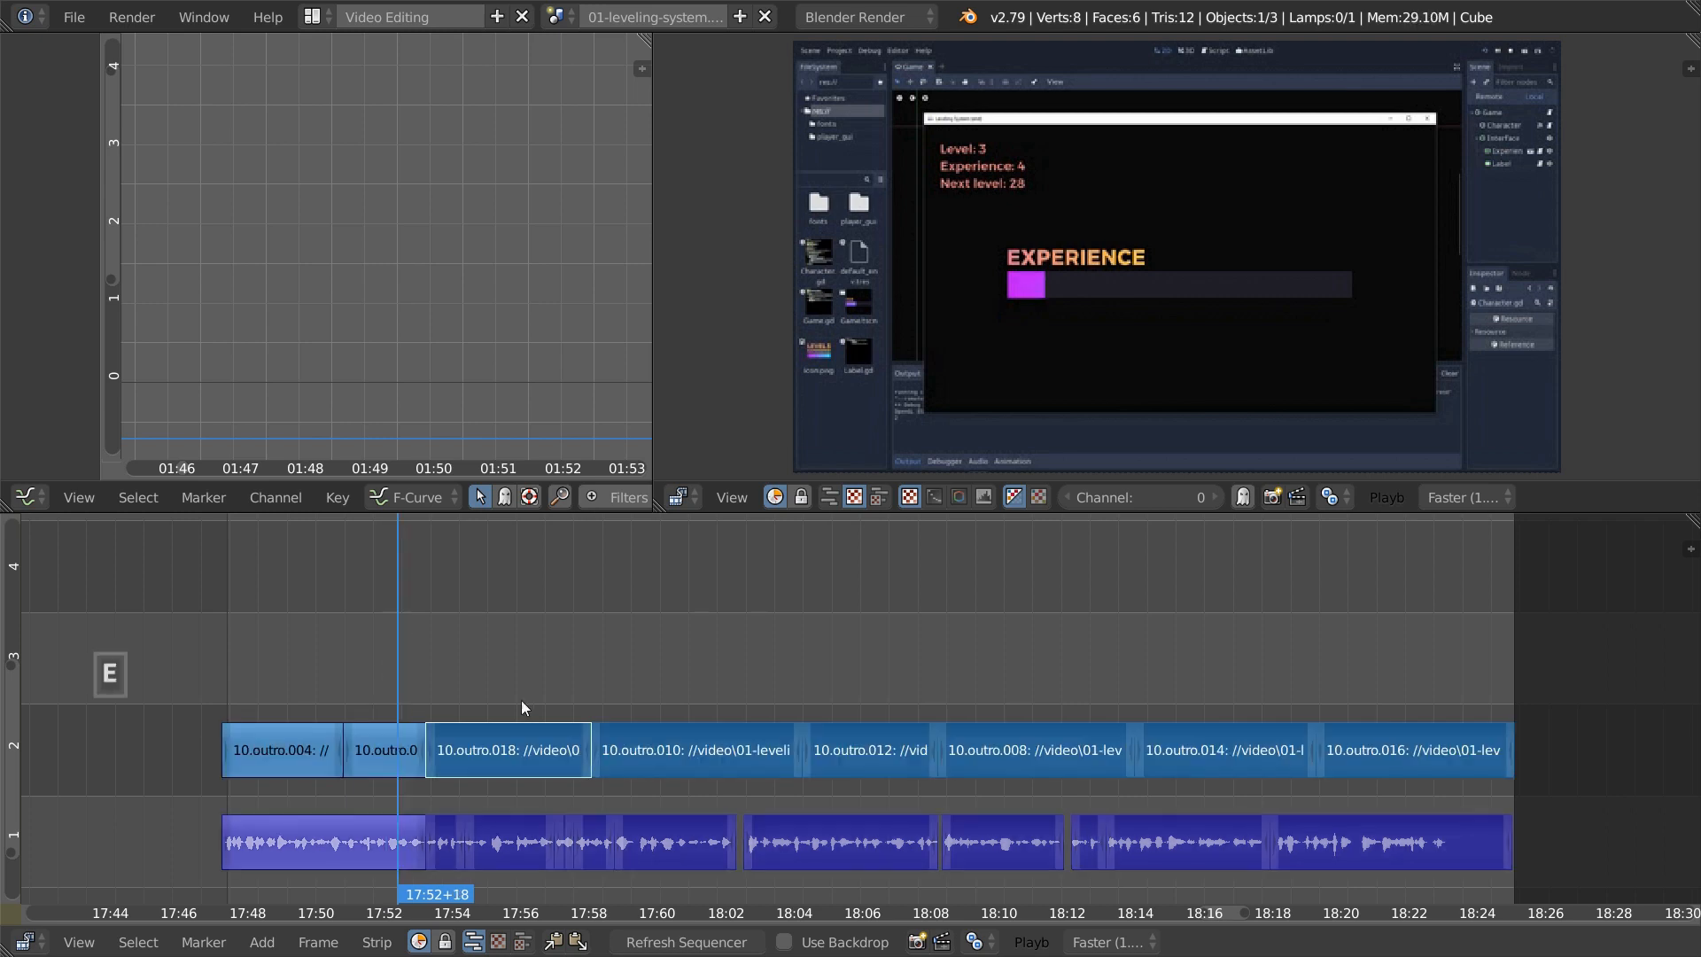
- Narrow the selection by deselecting the strips after 18:06+12 and the strips before 17:59+15
click(871, 682)
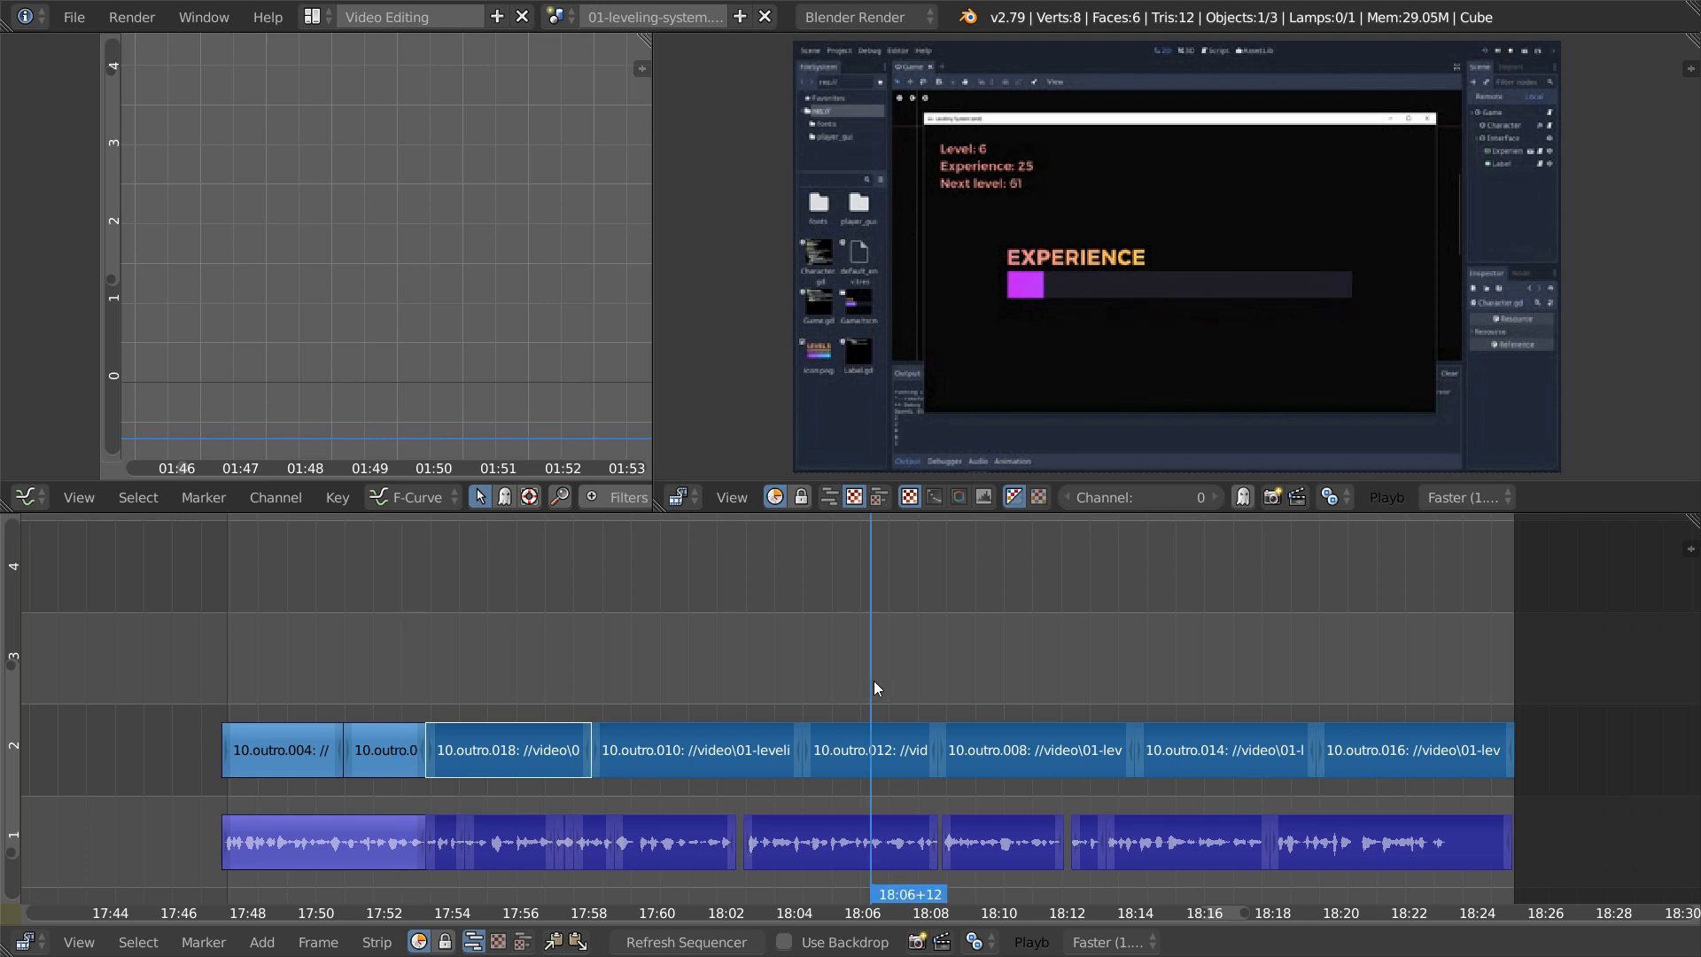
key(alt+e)
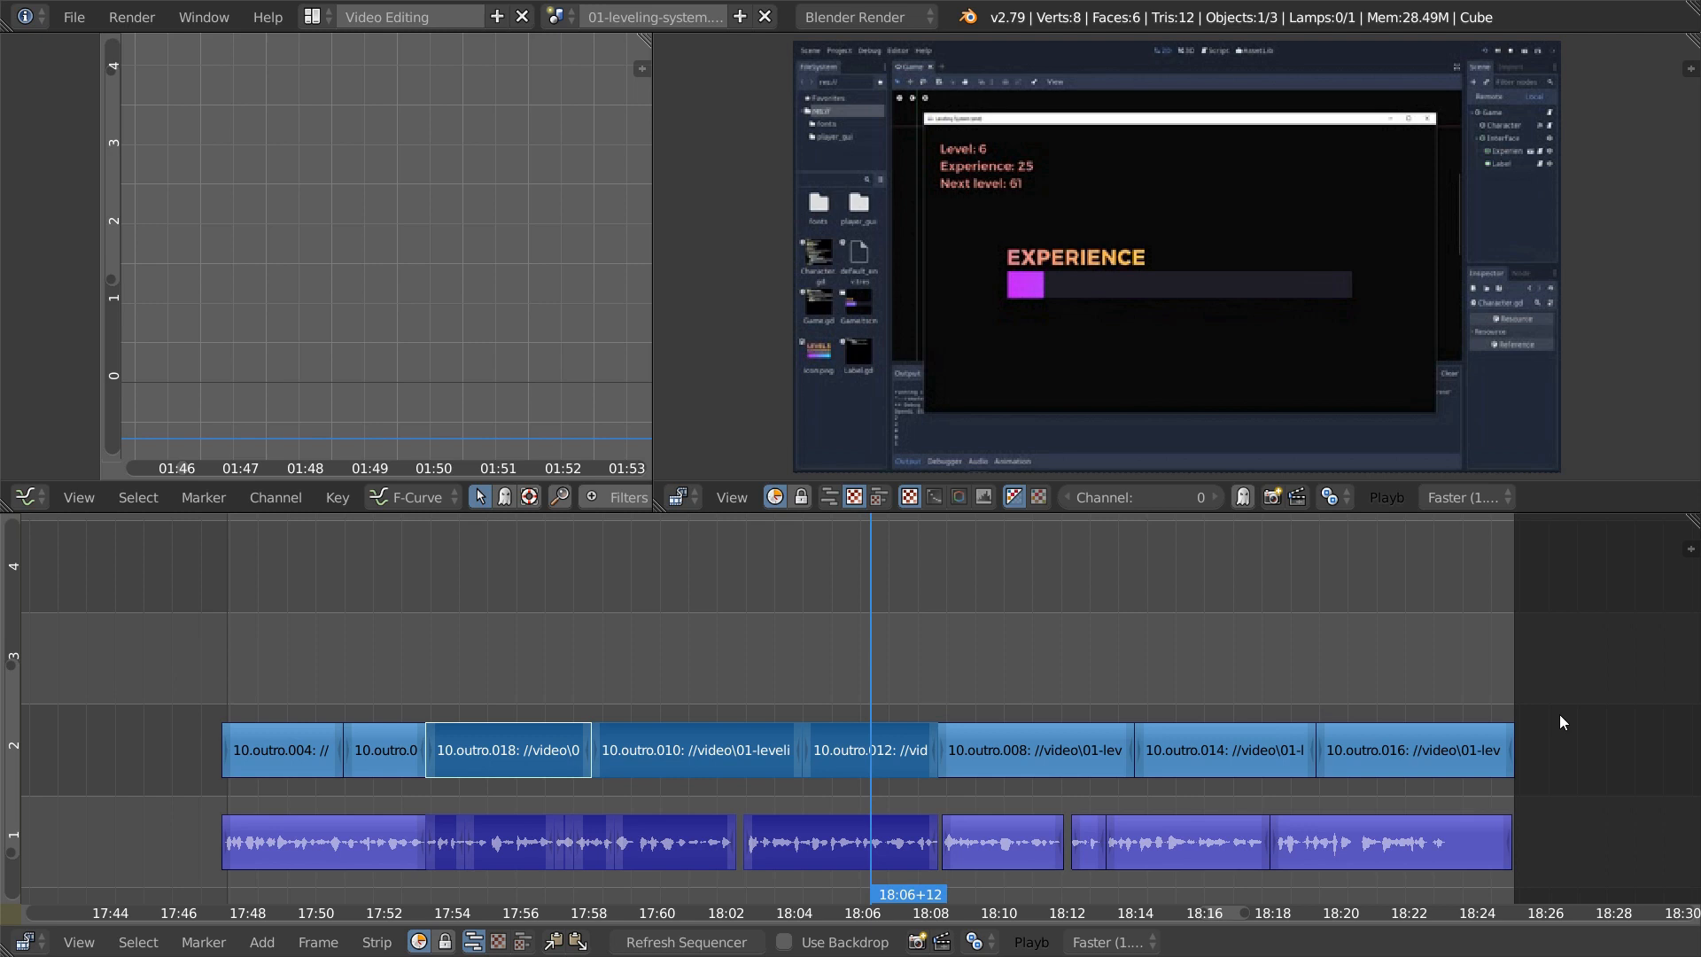
click(635, 692)
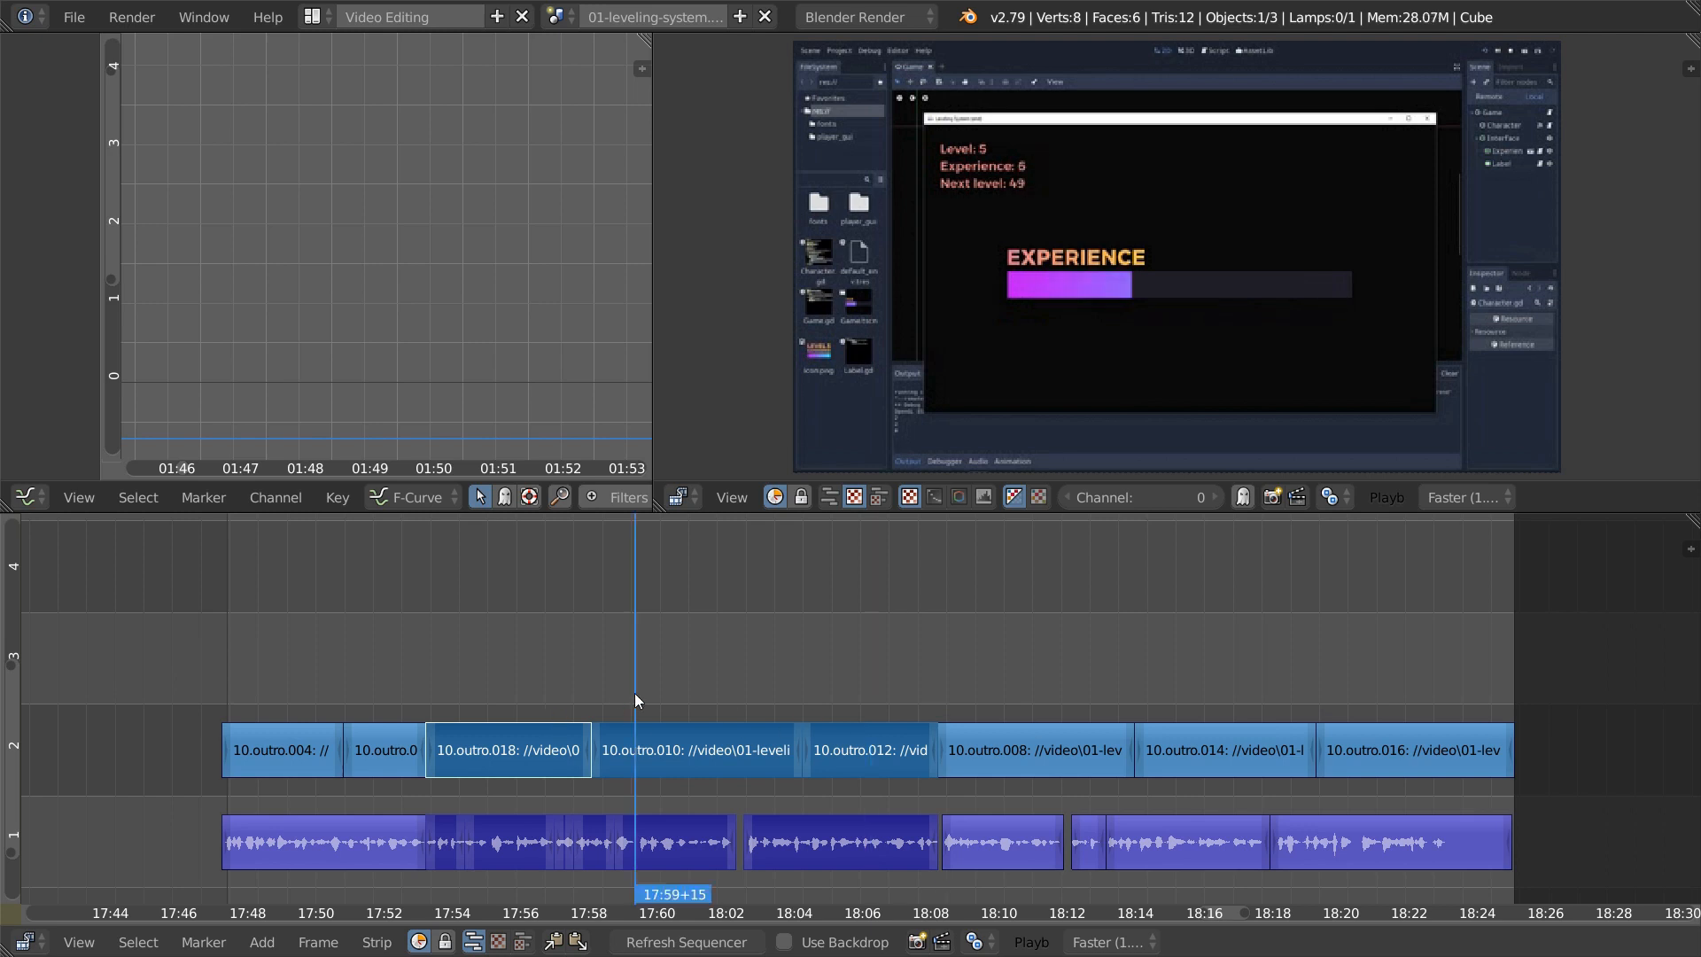
key(alt)
key(alt+q)
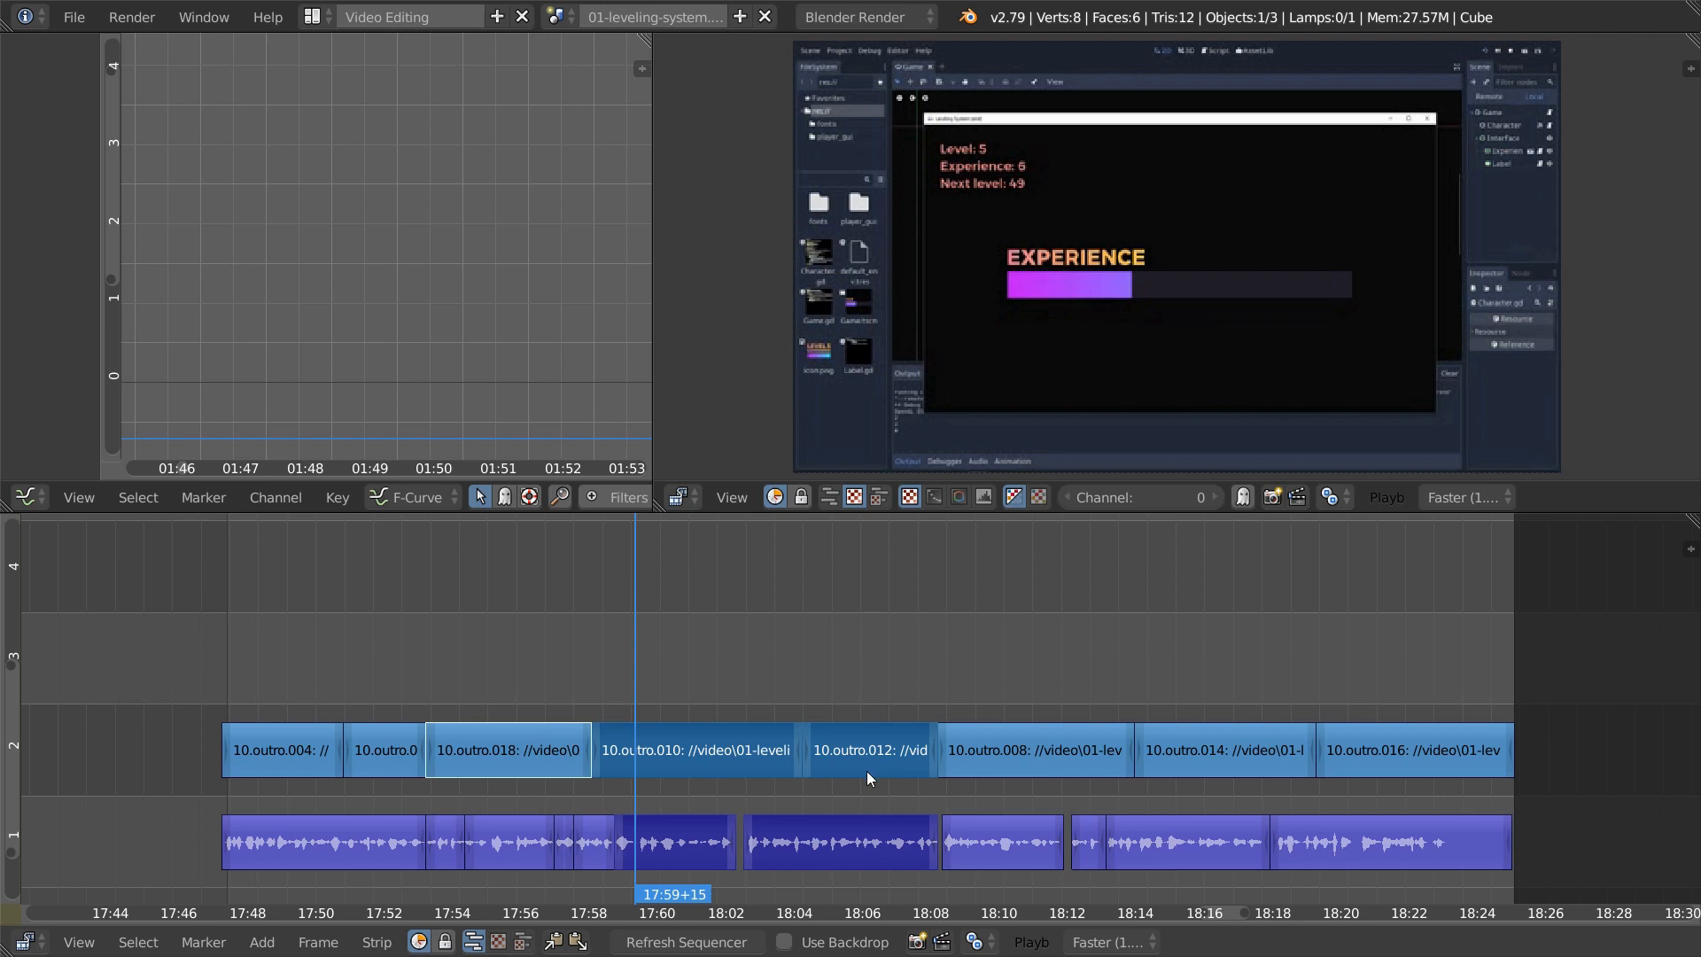
- Group the selected 10.outro.010 and 10.outro.012 strips with their audio into a meta strip, and undo the grouping
key(ctrl+g)
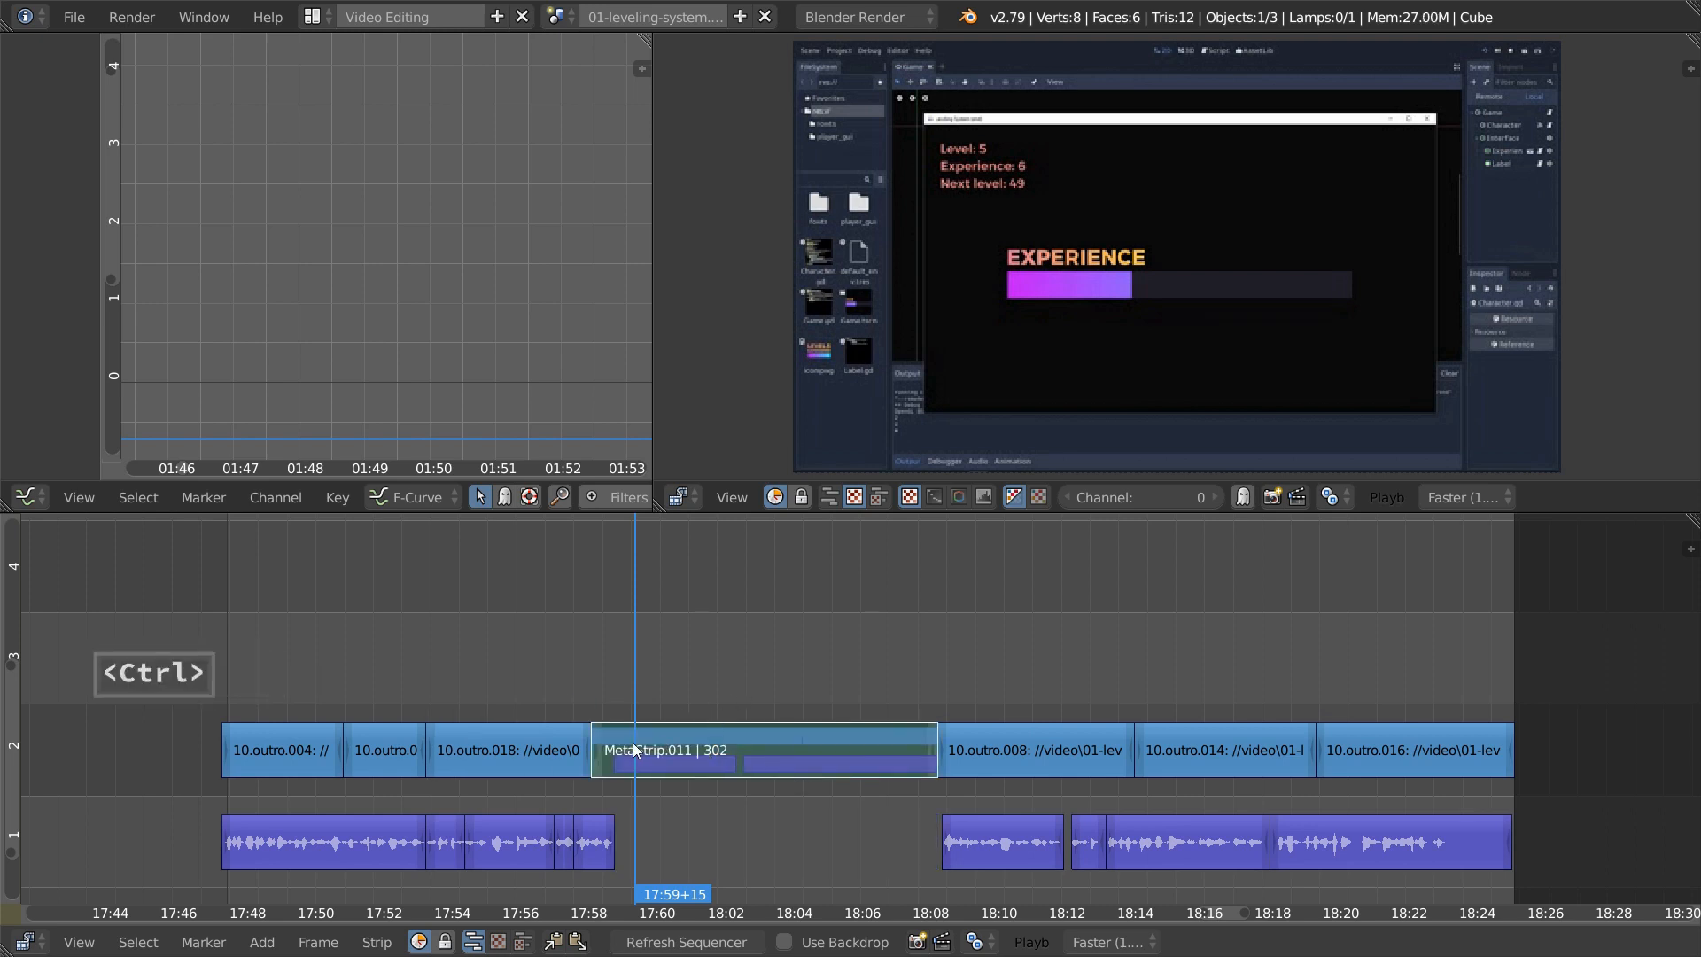
key(ctrl+z)
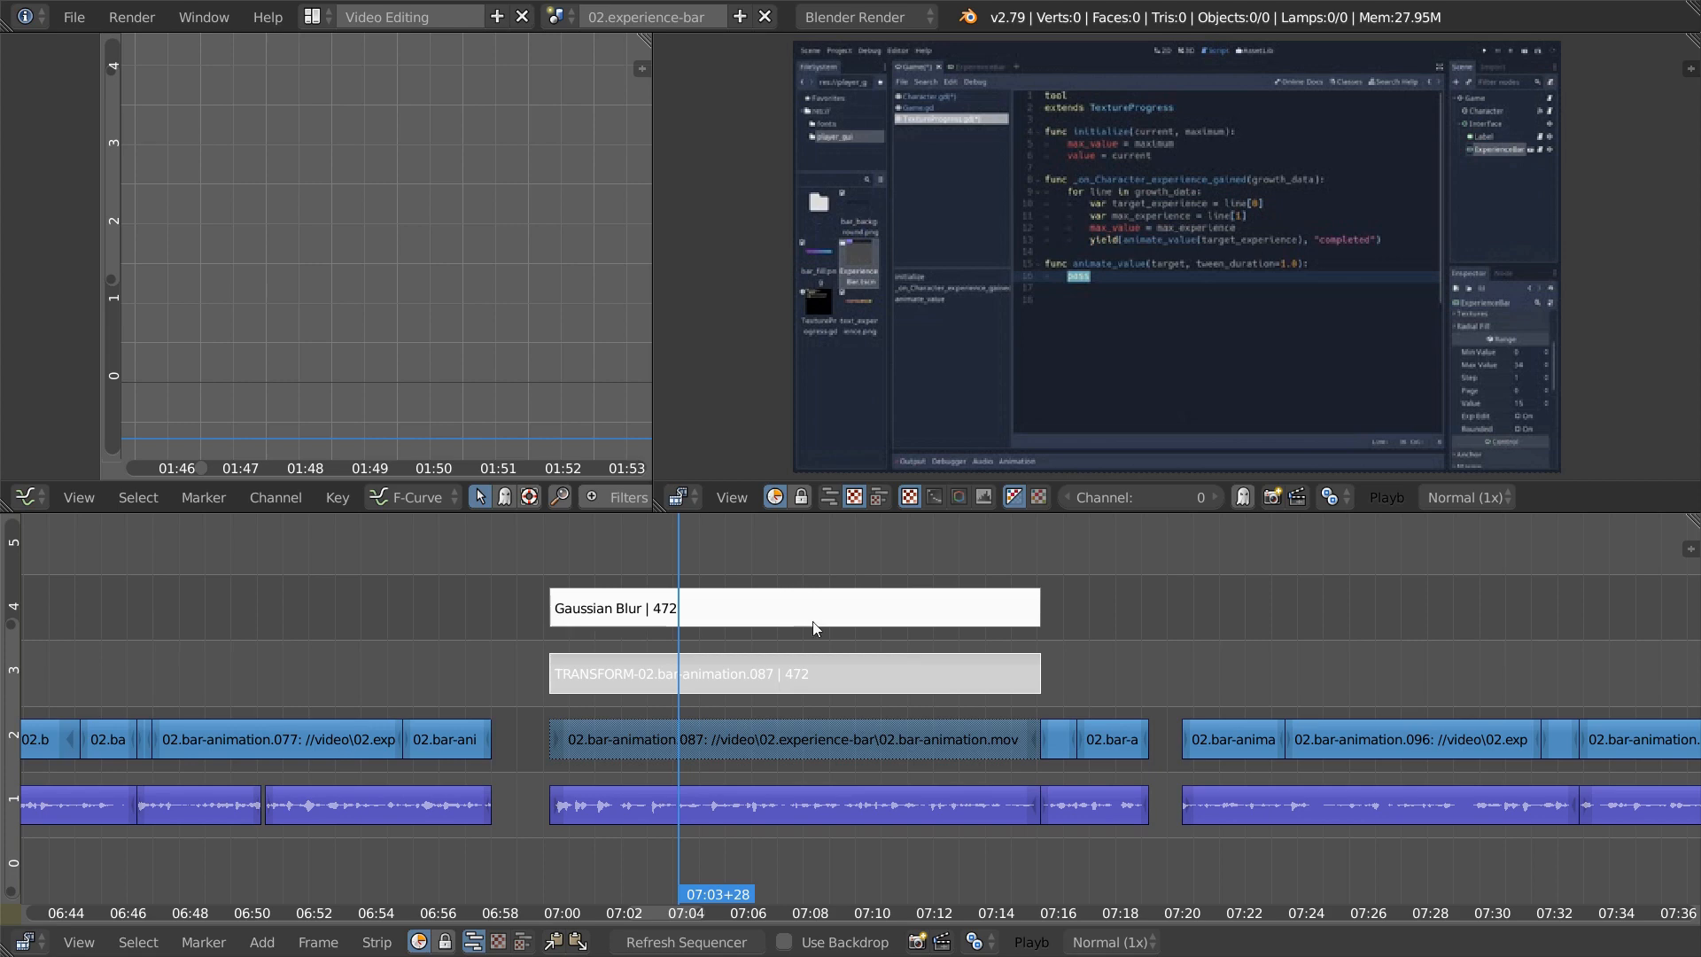
- Select the Gaussian Blur and TRANSFORM-02.bar-animation.087 effect strips in turn, and try to copy the Gaussian Blur strip alone
right_click(837, 603)
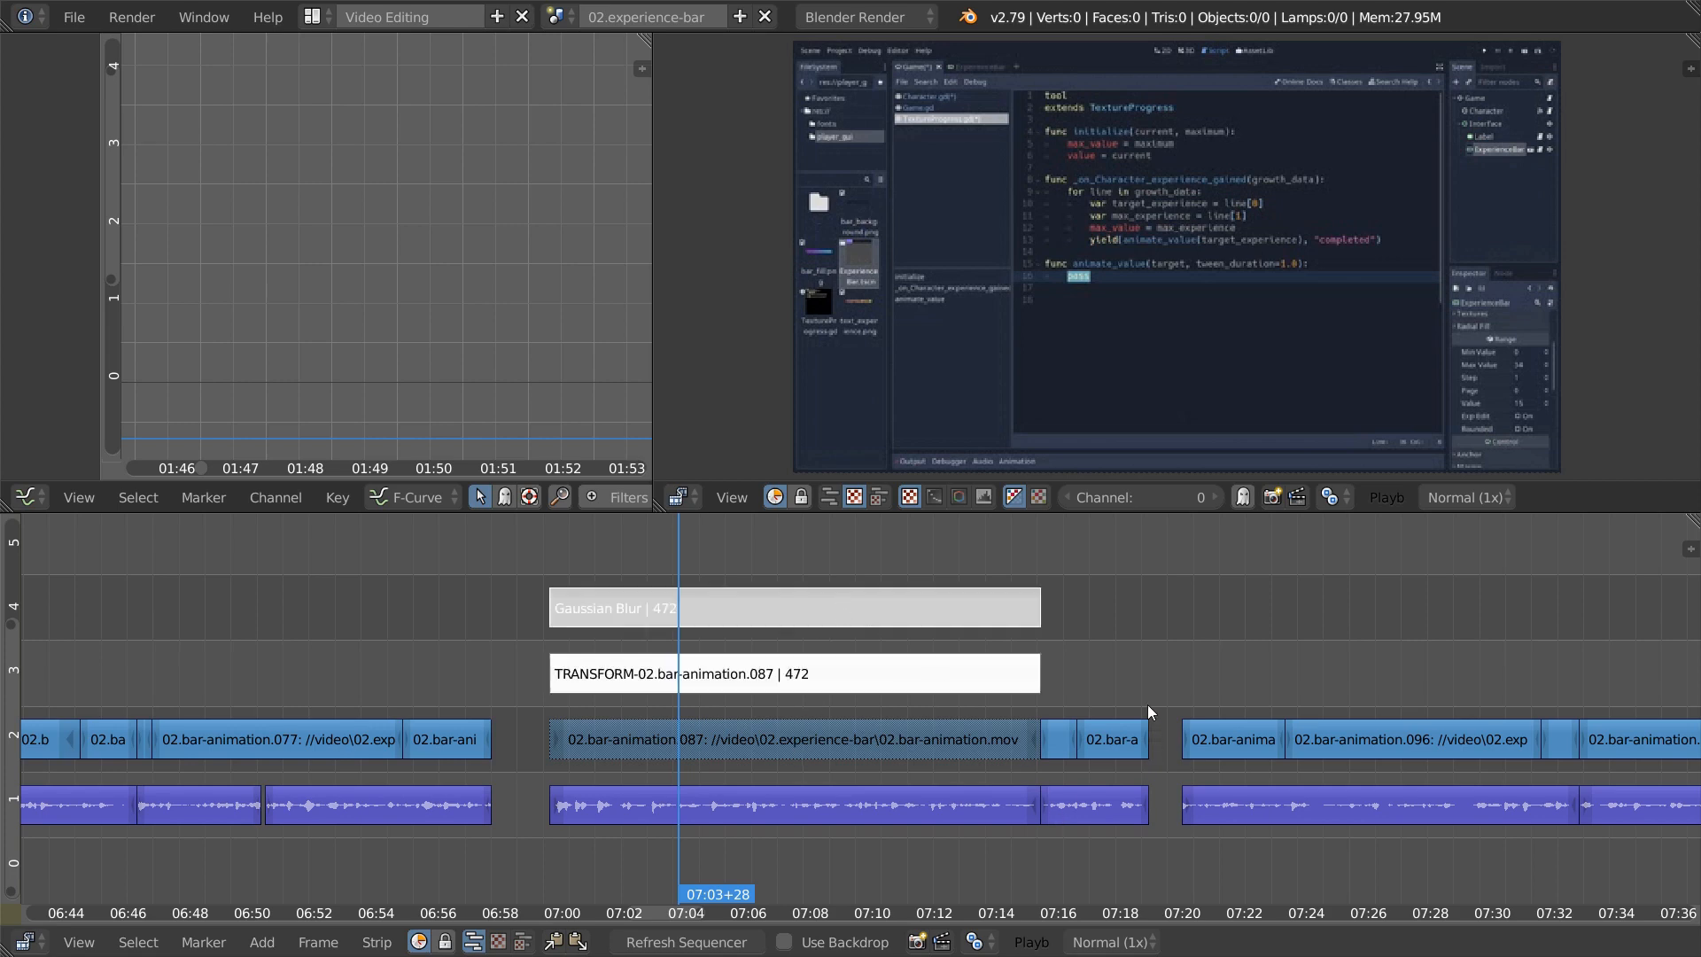
right_click(747, 660)
right_click(831, 620)
key(ctrl+c)
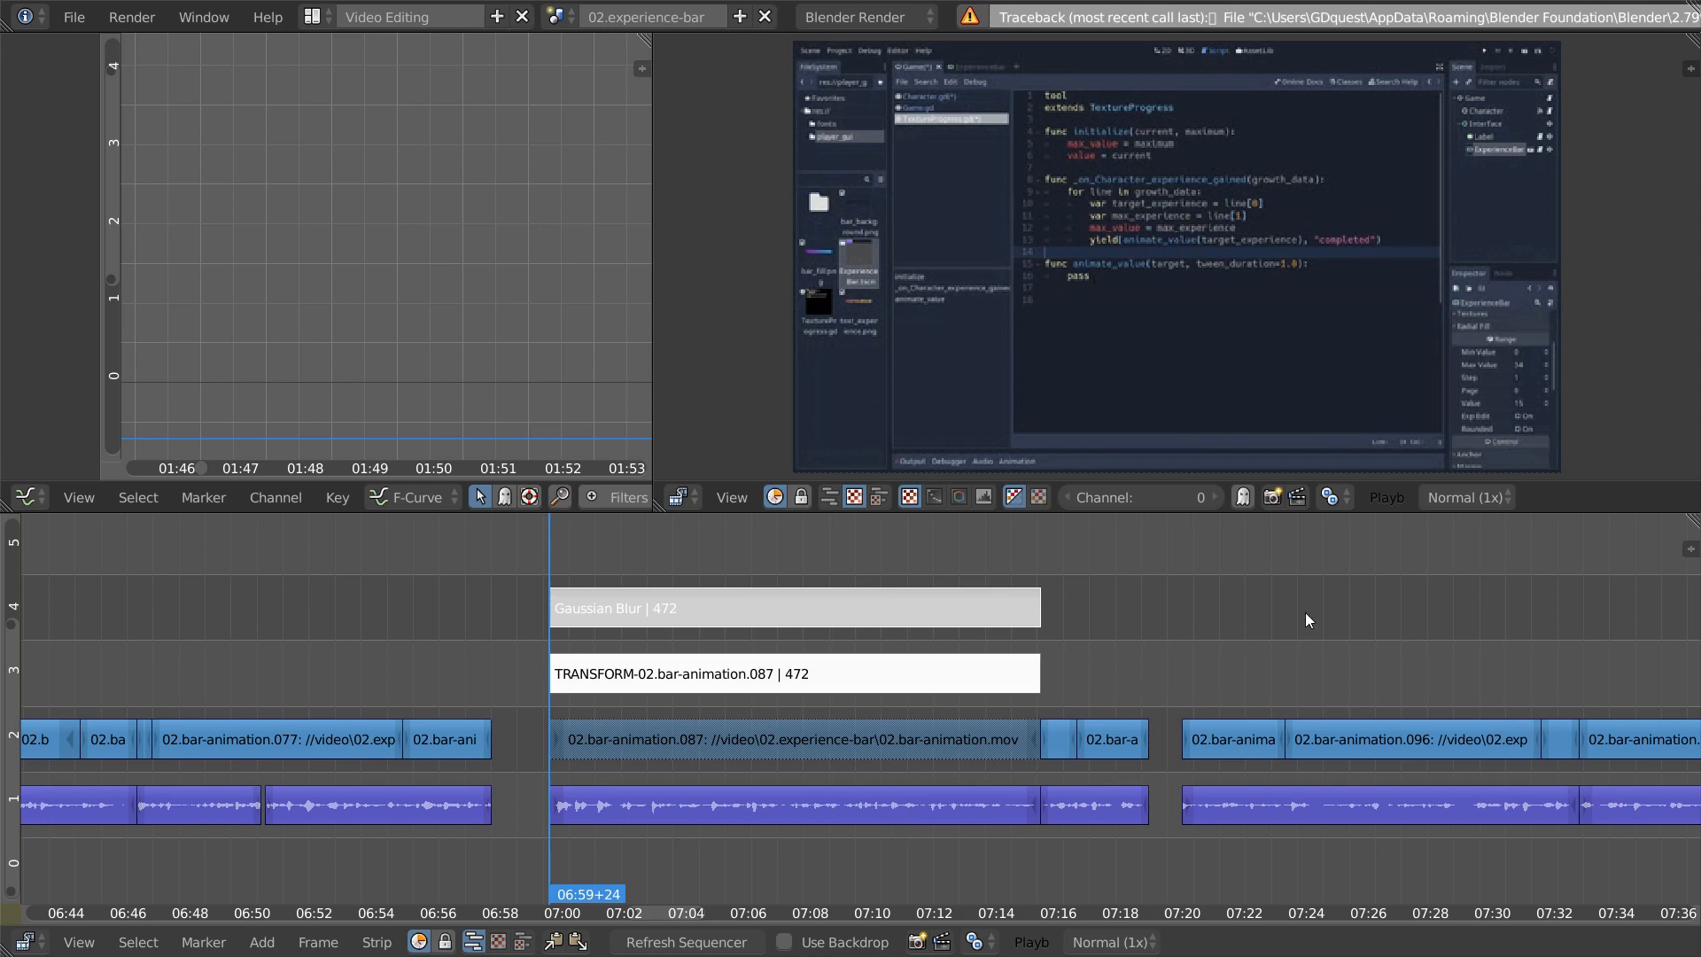
- Box-select the Gaussian Blur, TRANSFORM-02.bar-animation.087 and 02.bar-animation.087 strips, and undo that selection
key(b)
drag(525, 553, 900, 762)
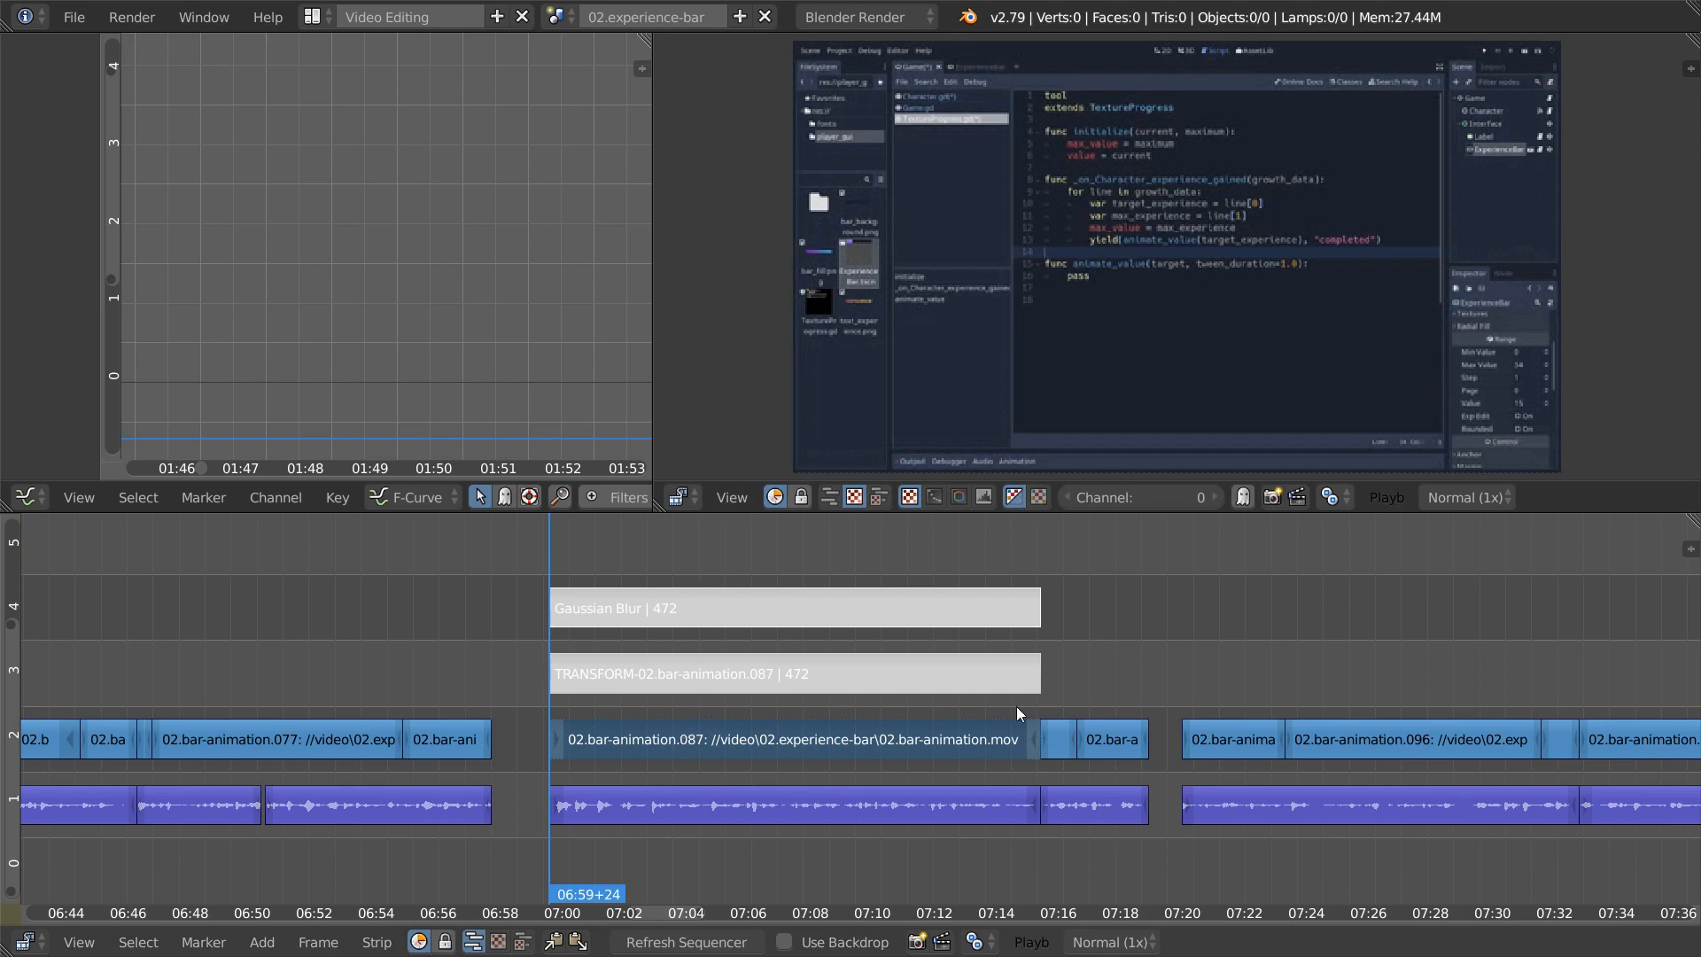
key(ctrl+z)
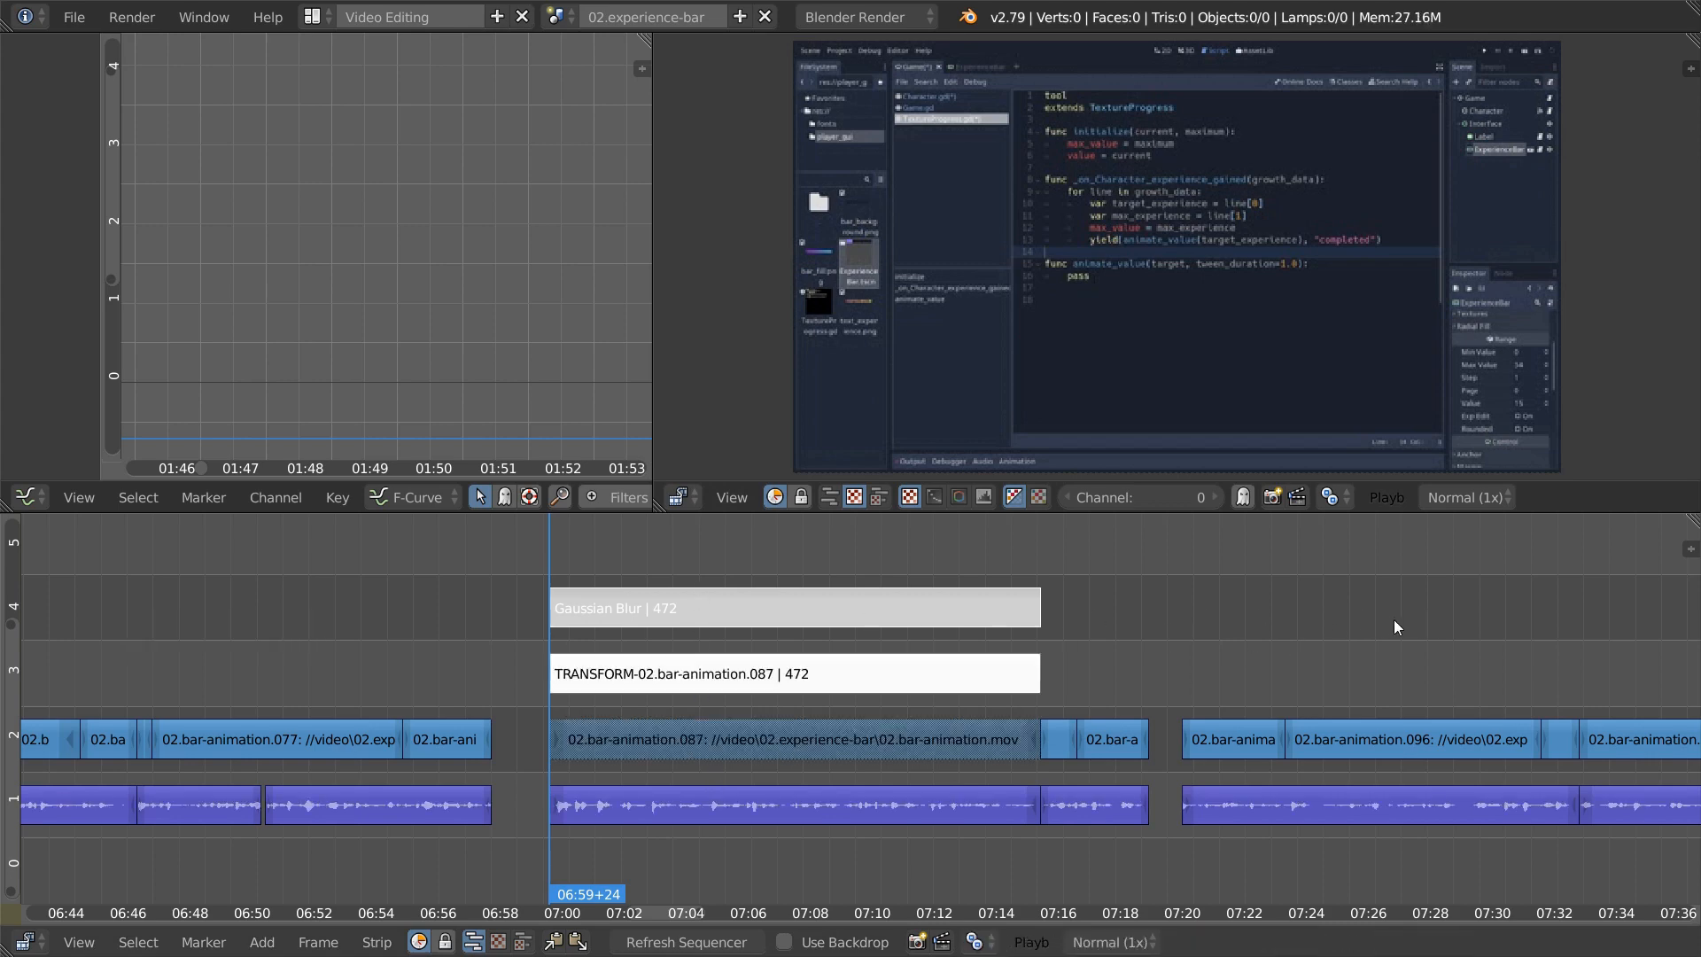
- Find the Select Related Strips operator by searching for "relate" and run it on the selected Gaussian Blur strip
key(space)
text(re)
key(BackSpace)
key(BackSpace)
key(BackSpace)
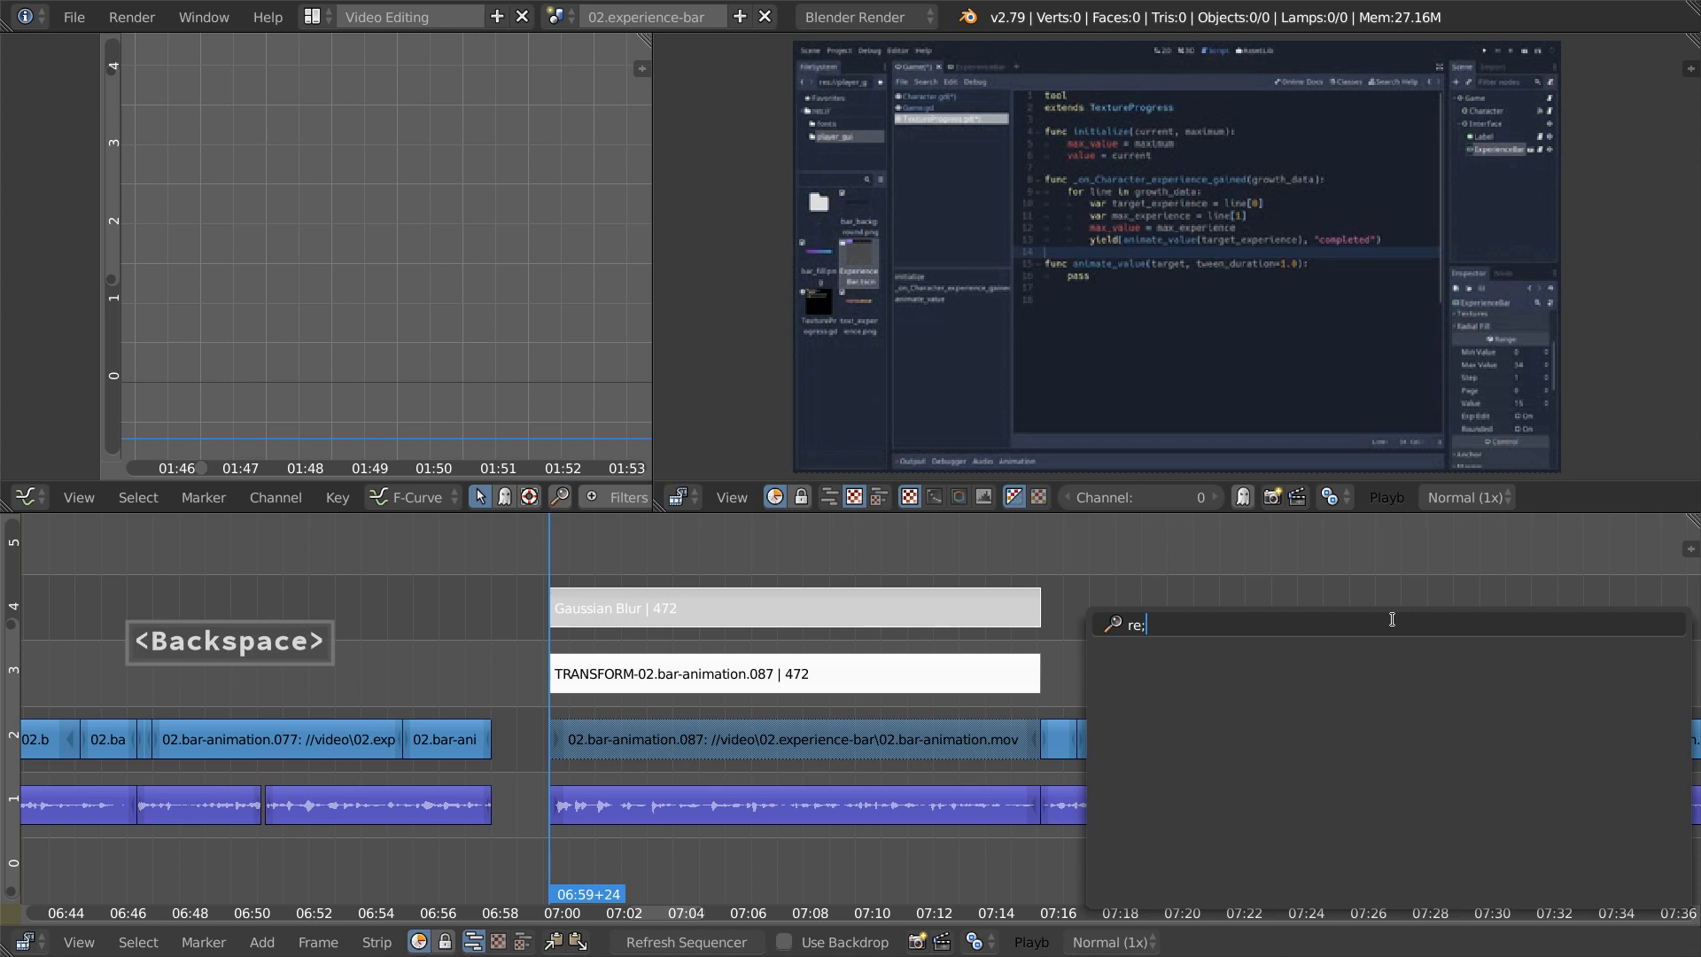
text(late)
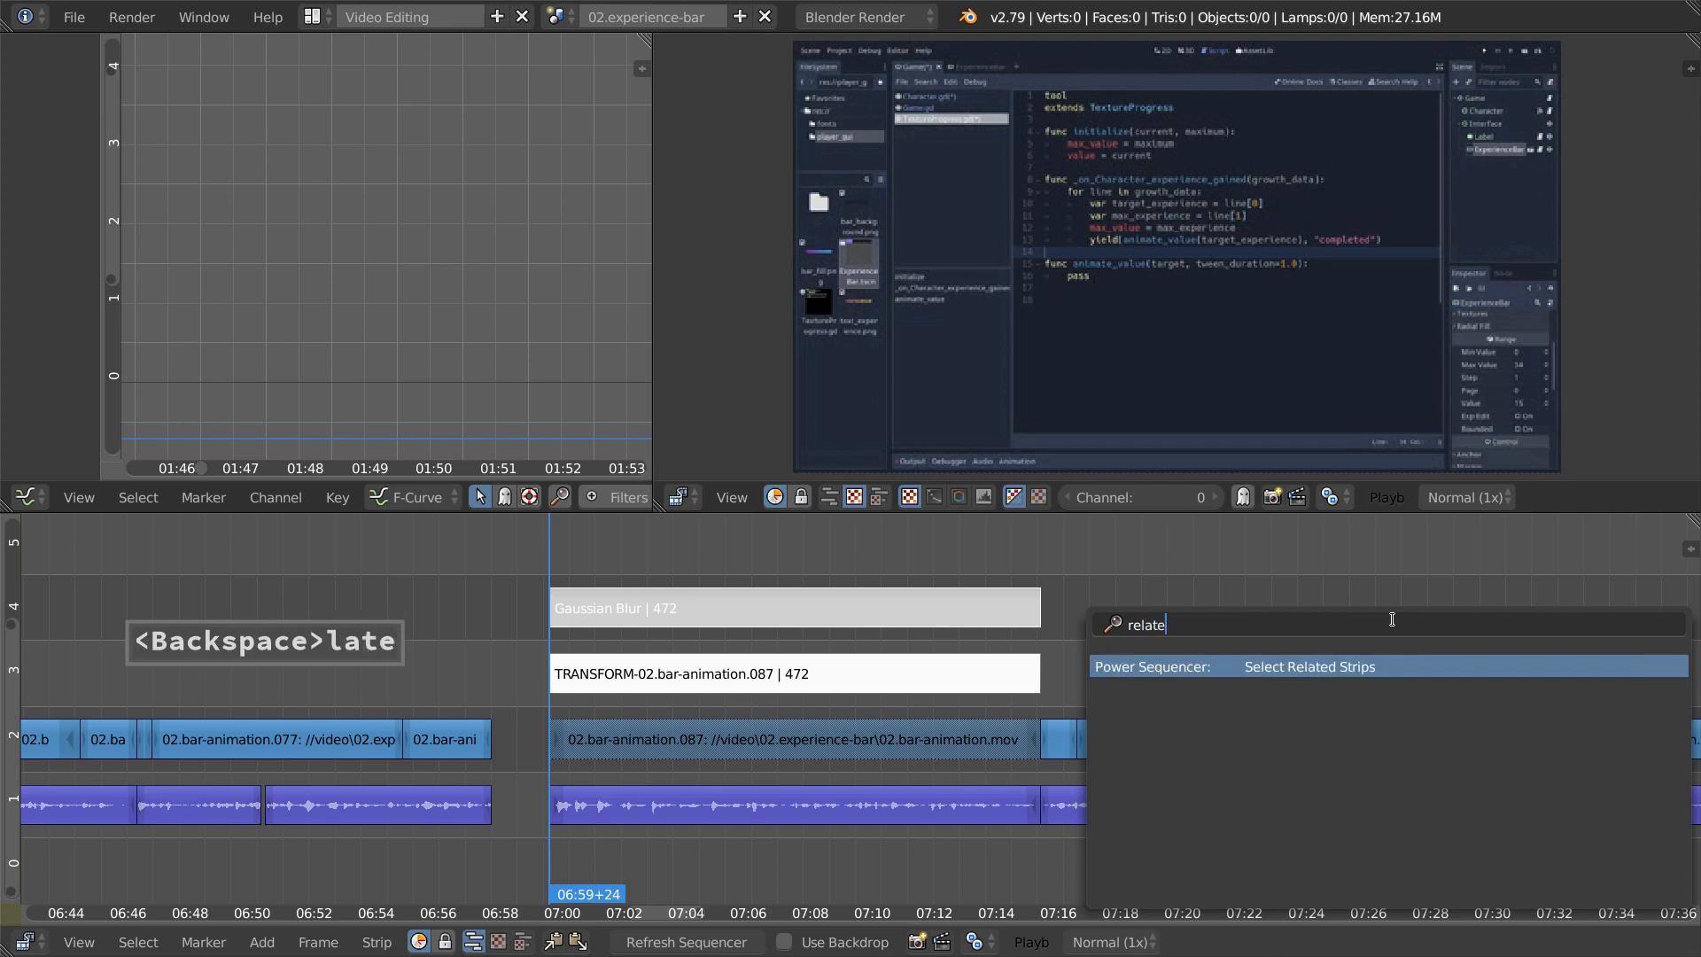
key(Return)
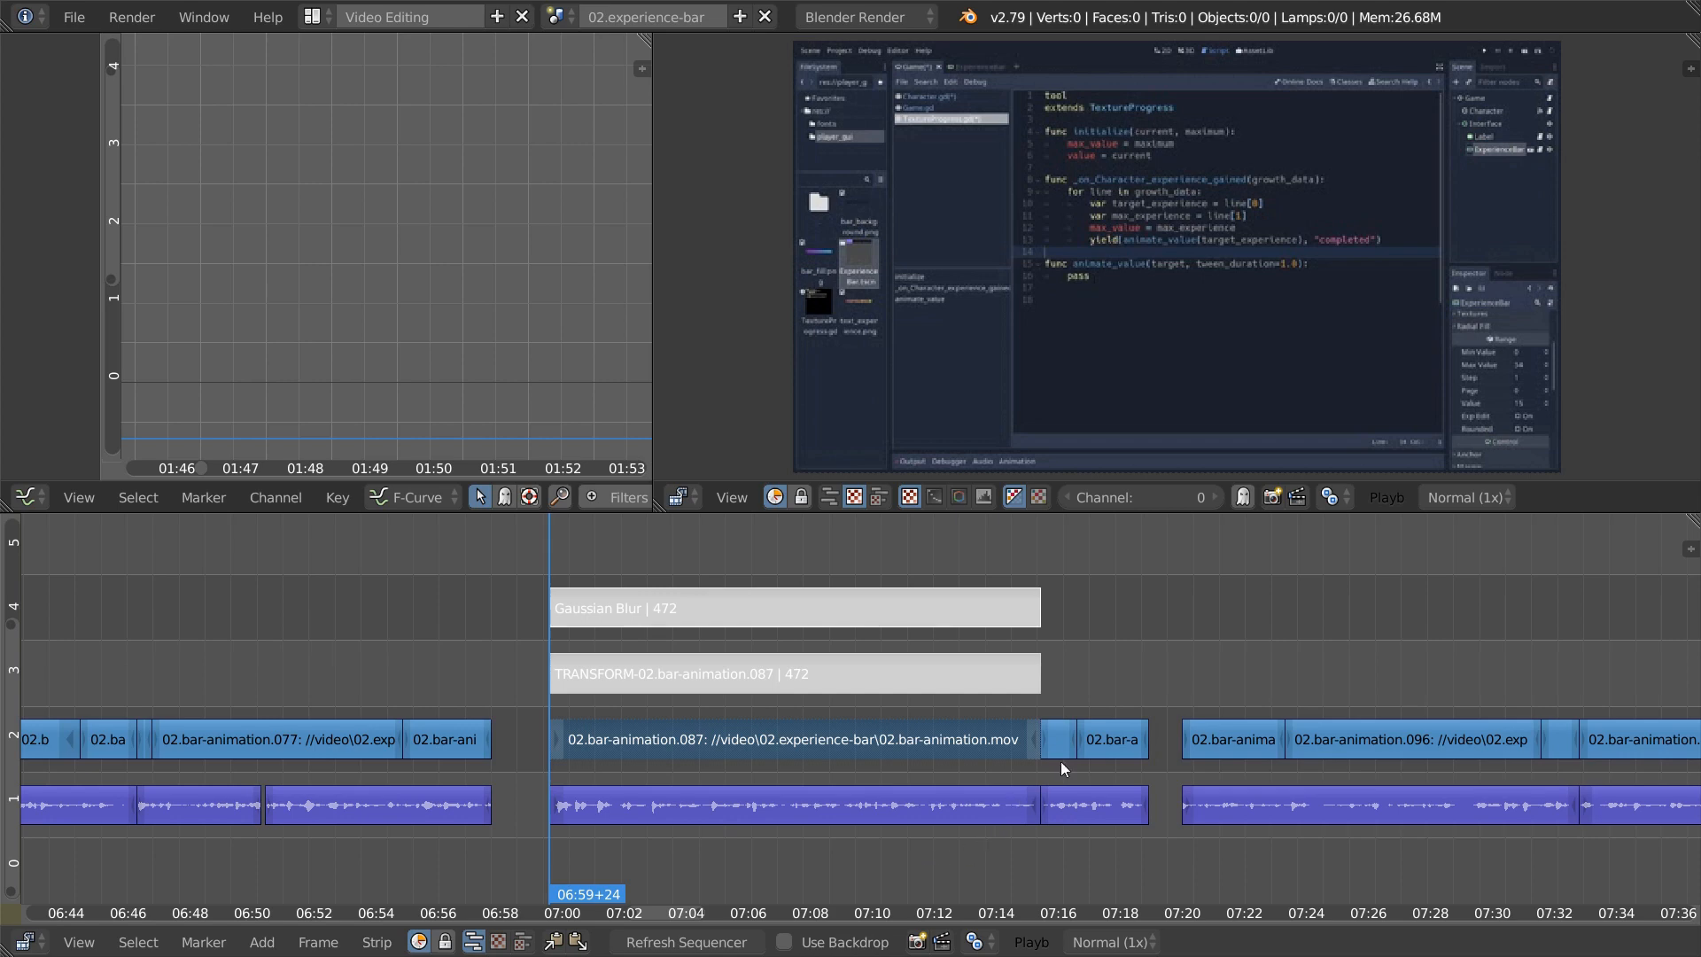
- Add three crossfade transitions on channel 2 between the 02.bar-animation.087 strip and the video strips following it
key(ctrl+alt+c)
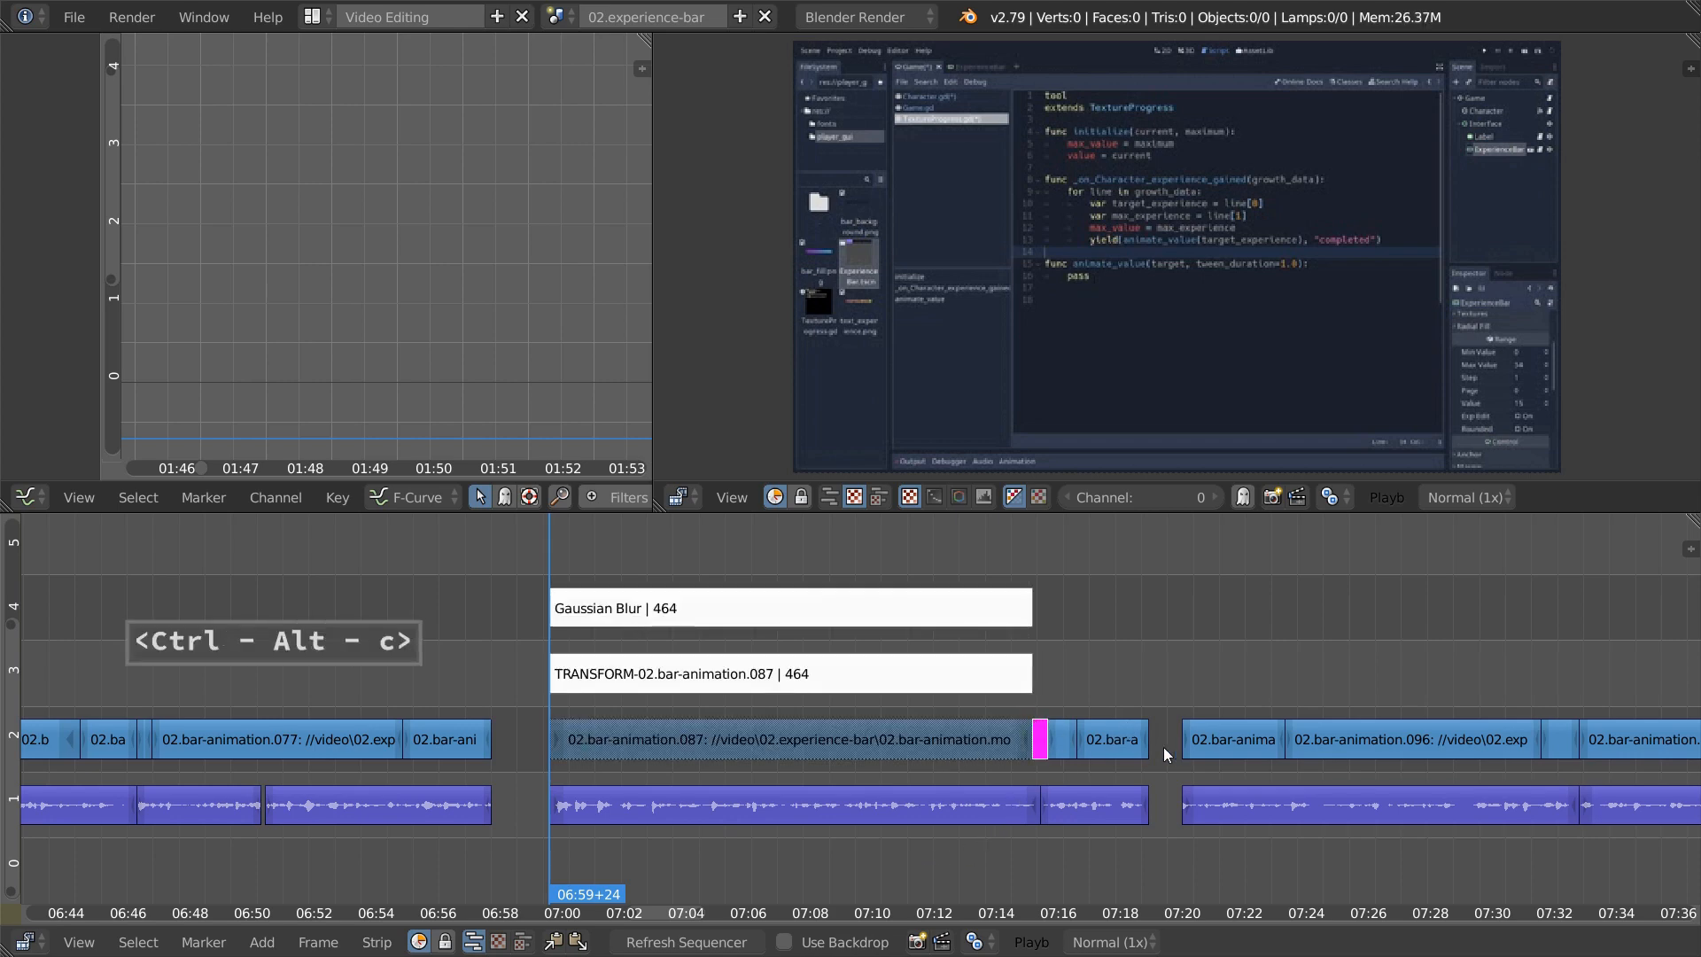
right_click(1124, 746)
key(ctrl+alt+c)
key(ctrl+alt+c)
- Select the 02.bar-animation.087 strip and extend the selection to every related strip with Select Related Strips
right_click(874, 741)
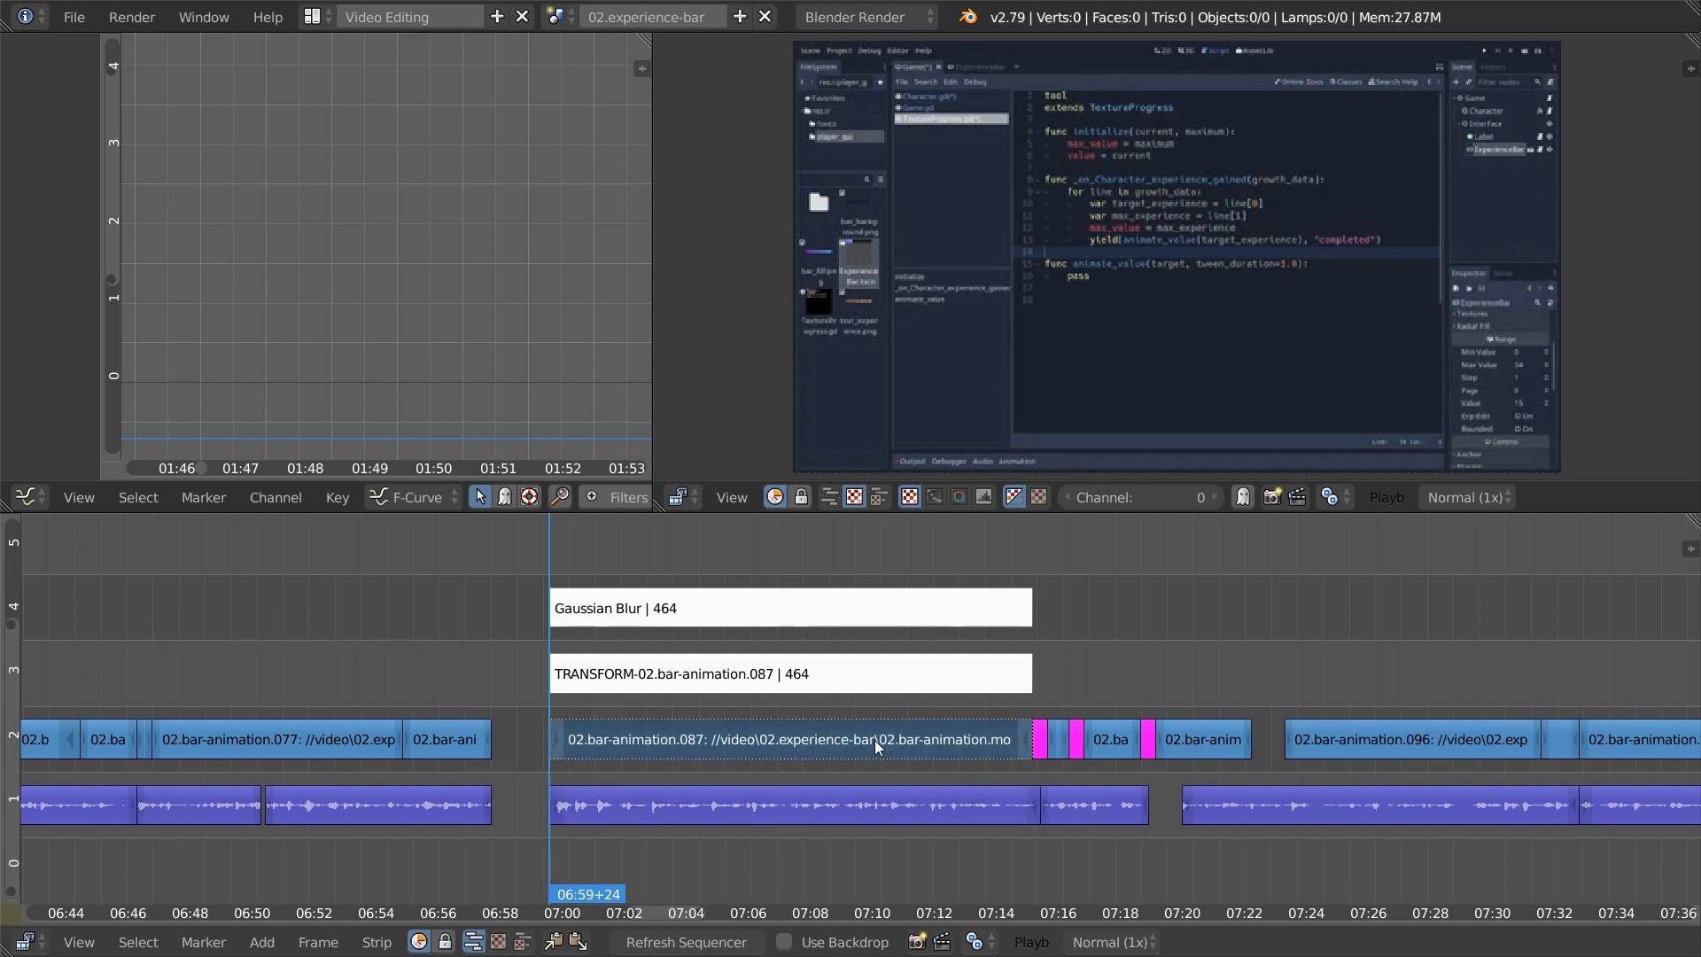
key(space)
key(Return)
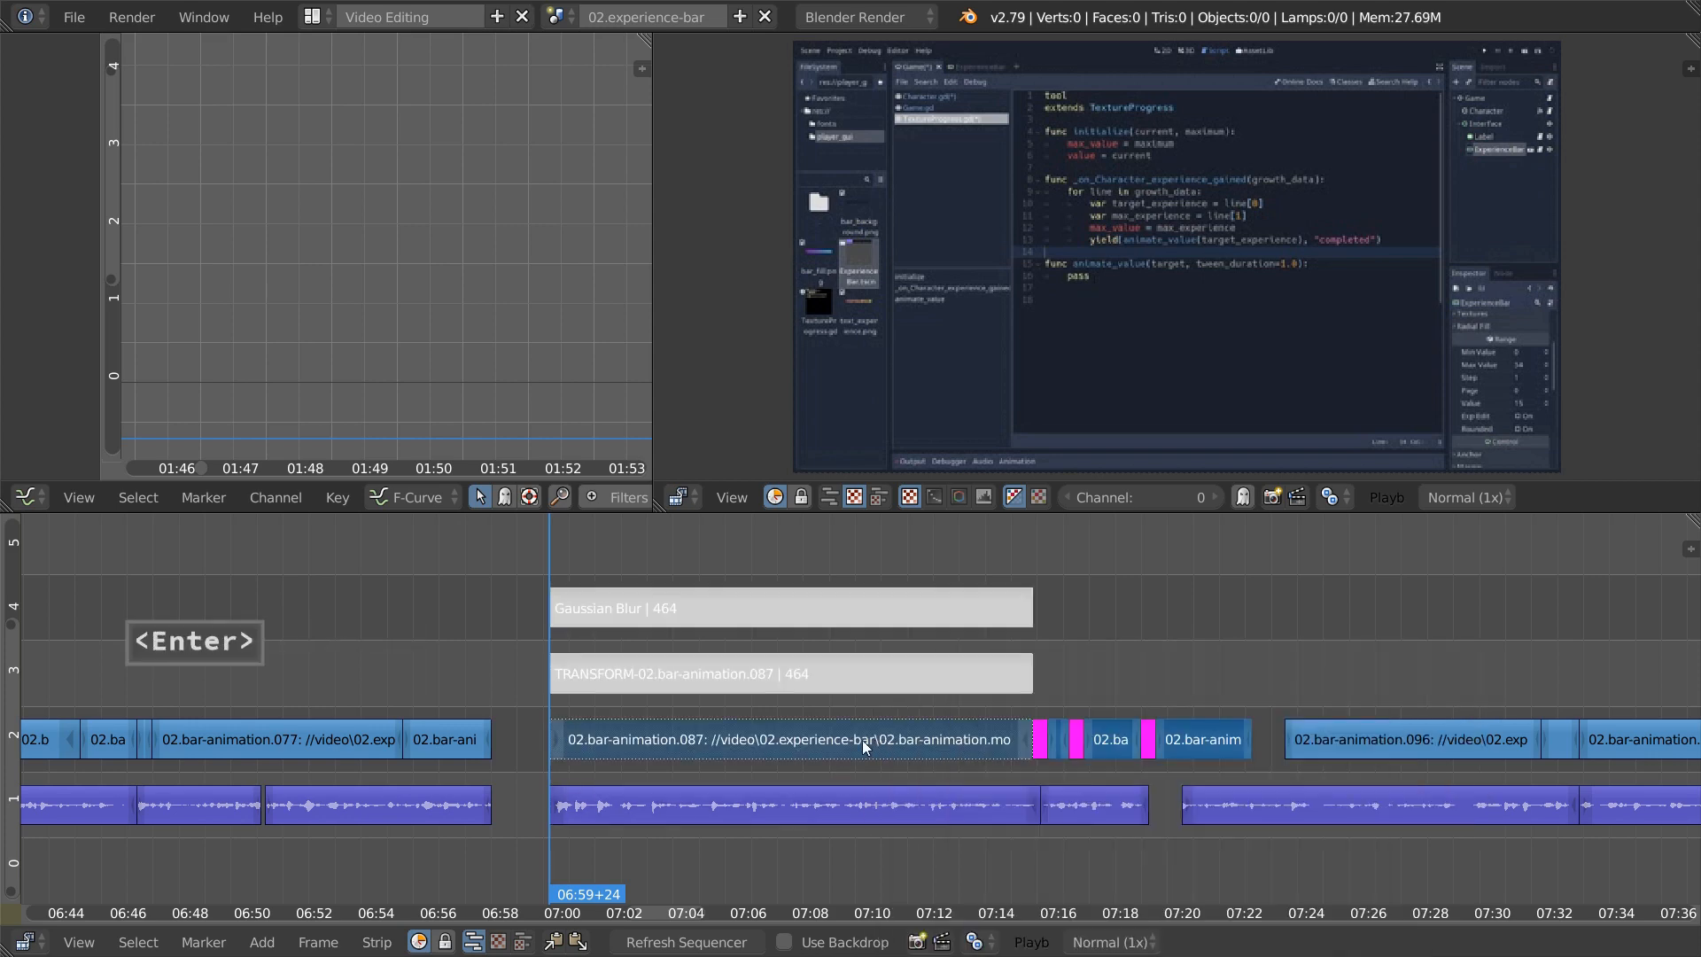
- Reselect the 02.bar-animation.087 strip, run Select Related Strips on it and copy the whole chain to the clipboard
right_click(778, 747)
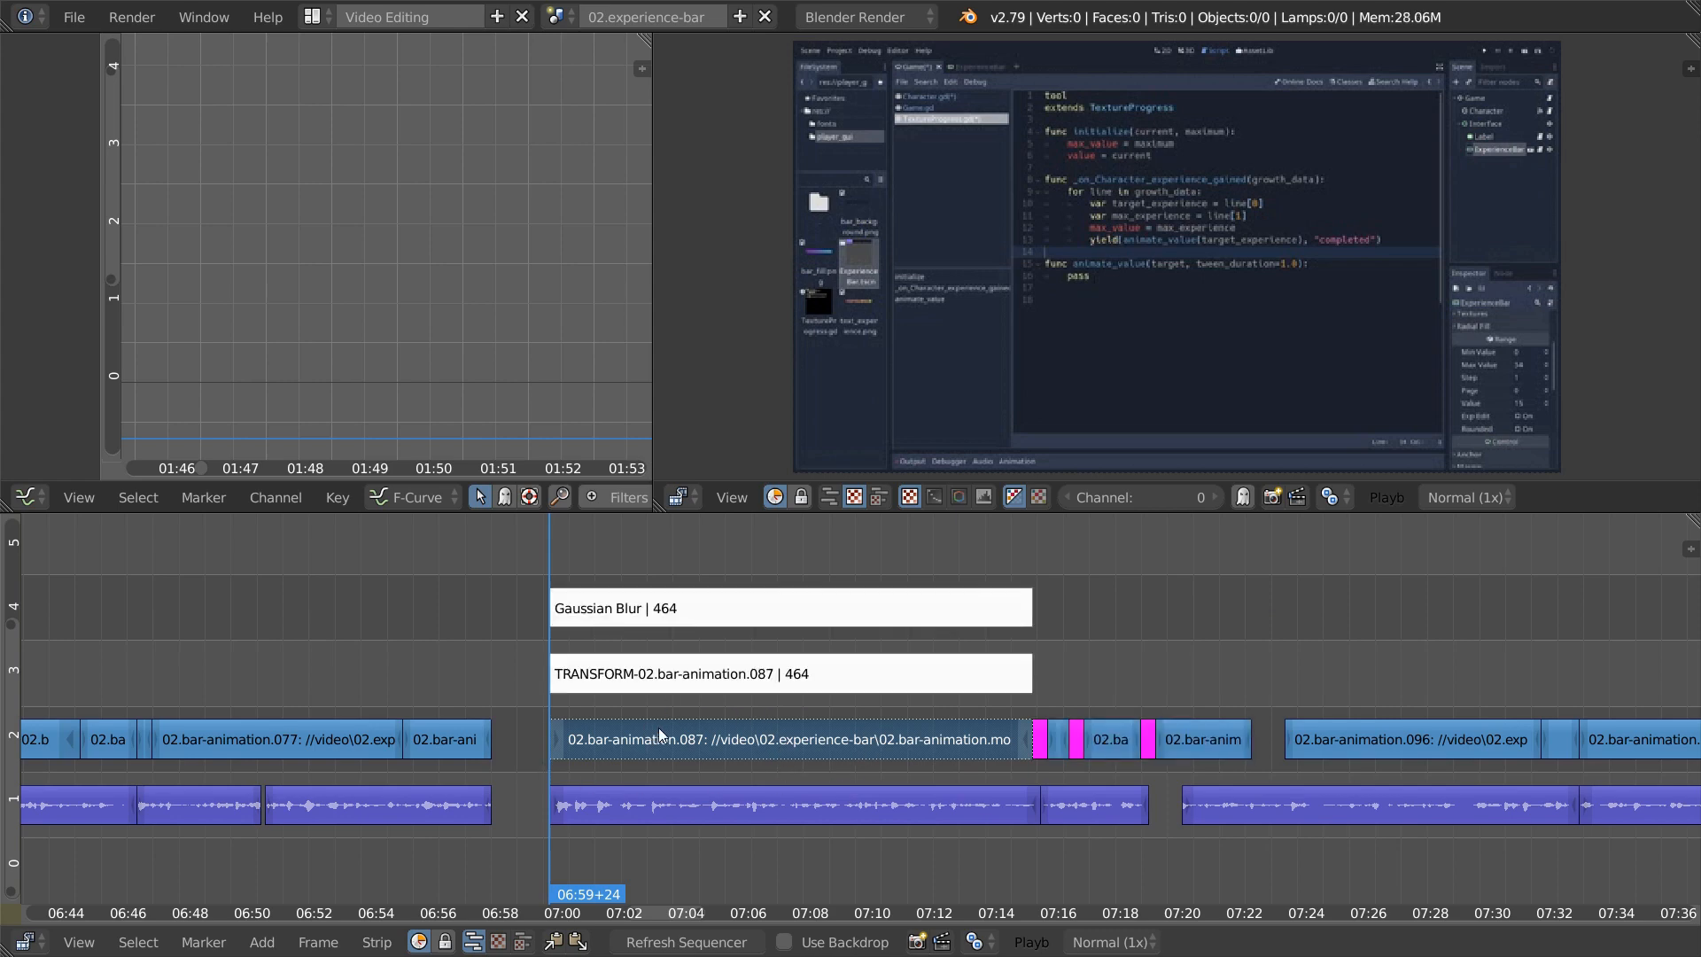
key(space)
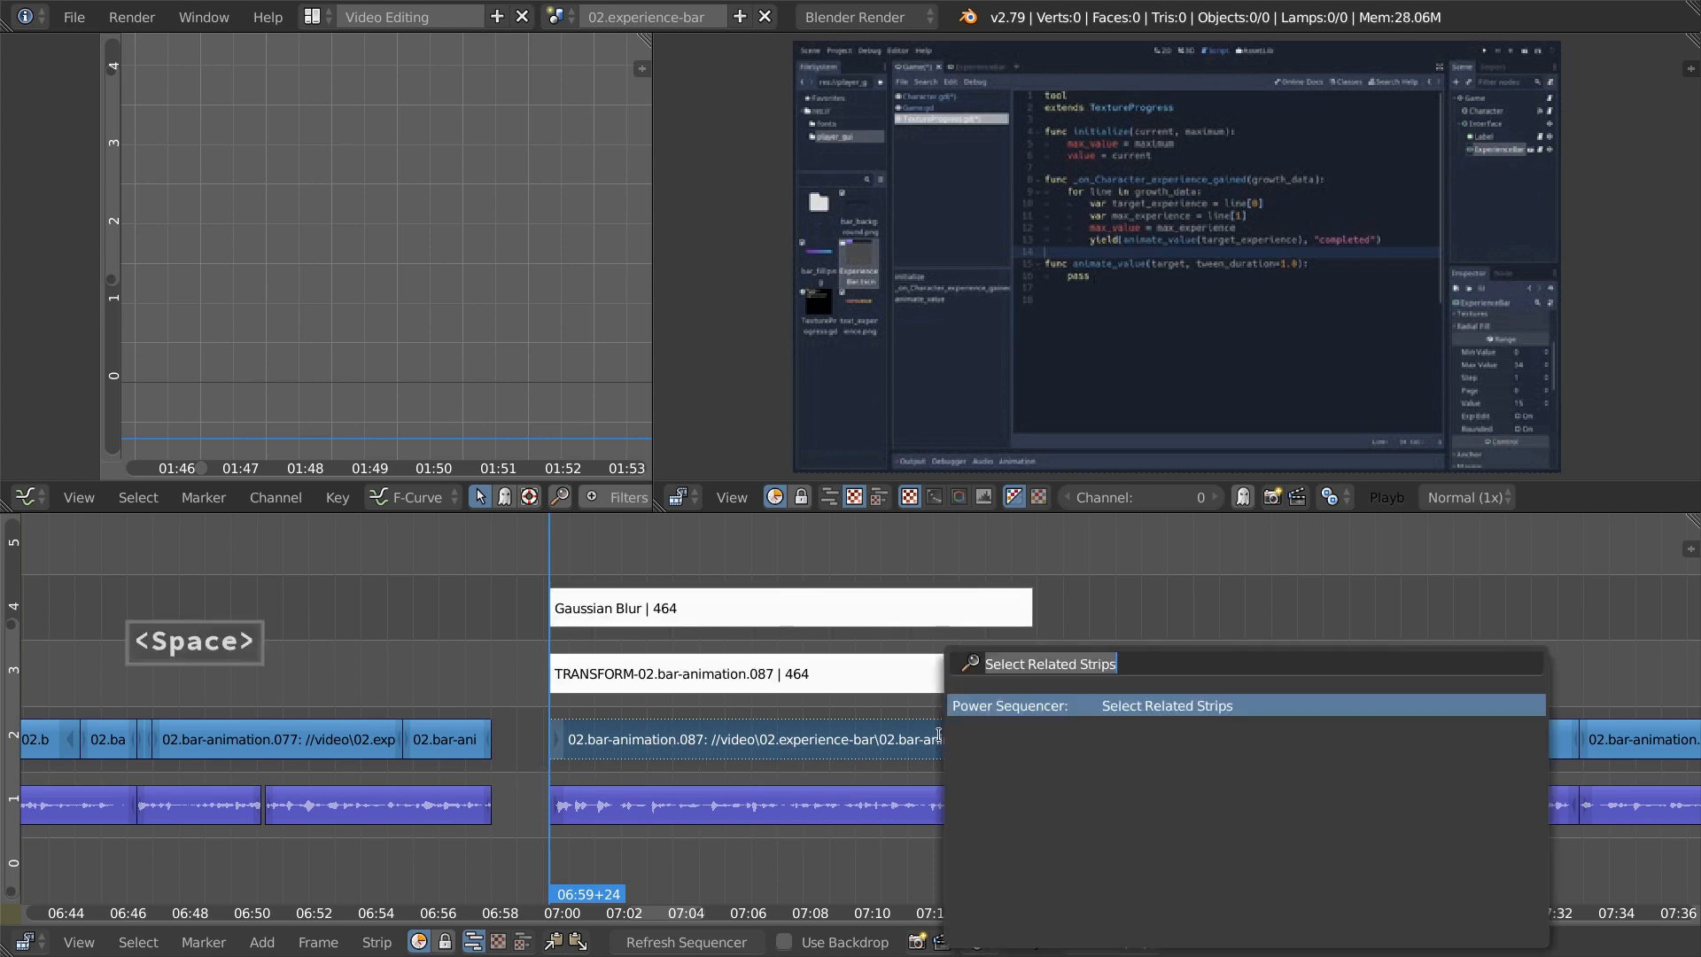
key(Return)
key(ctrl+c)
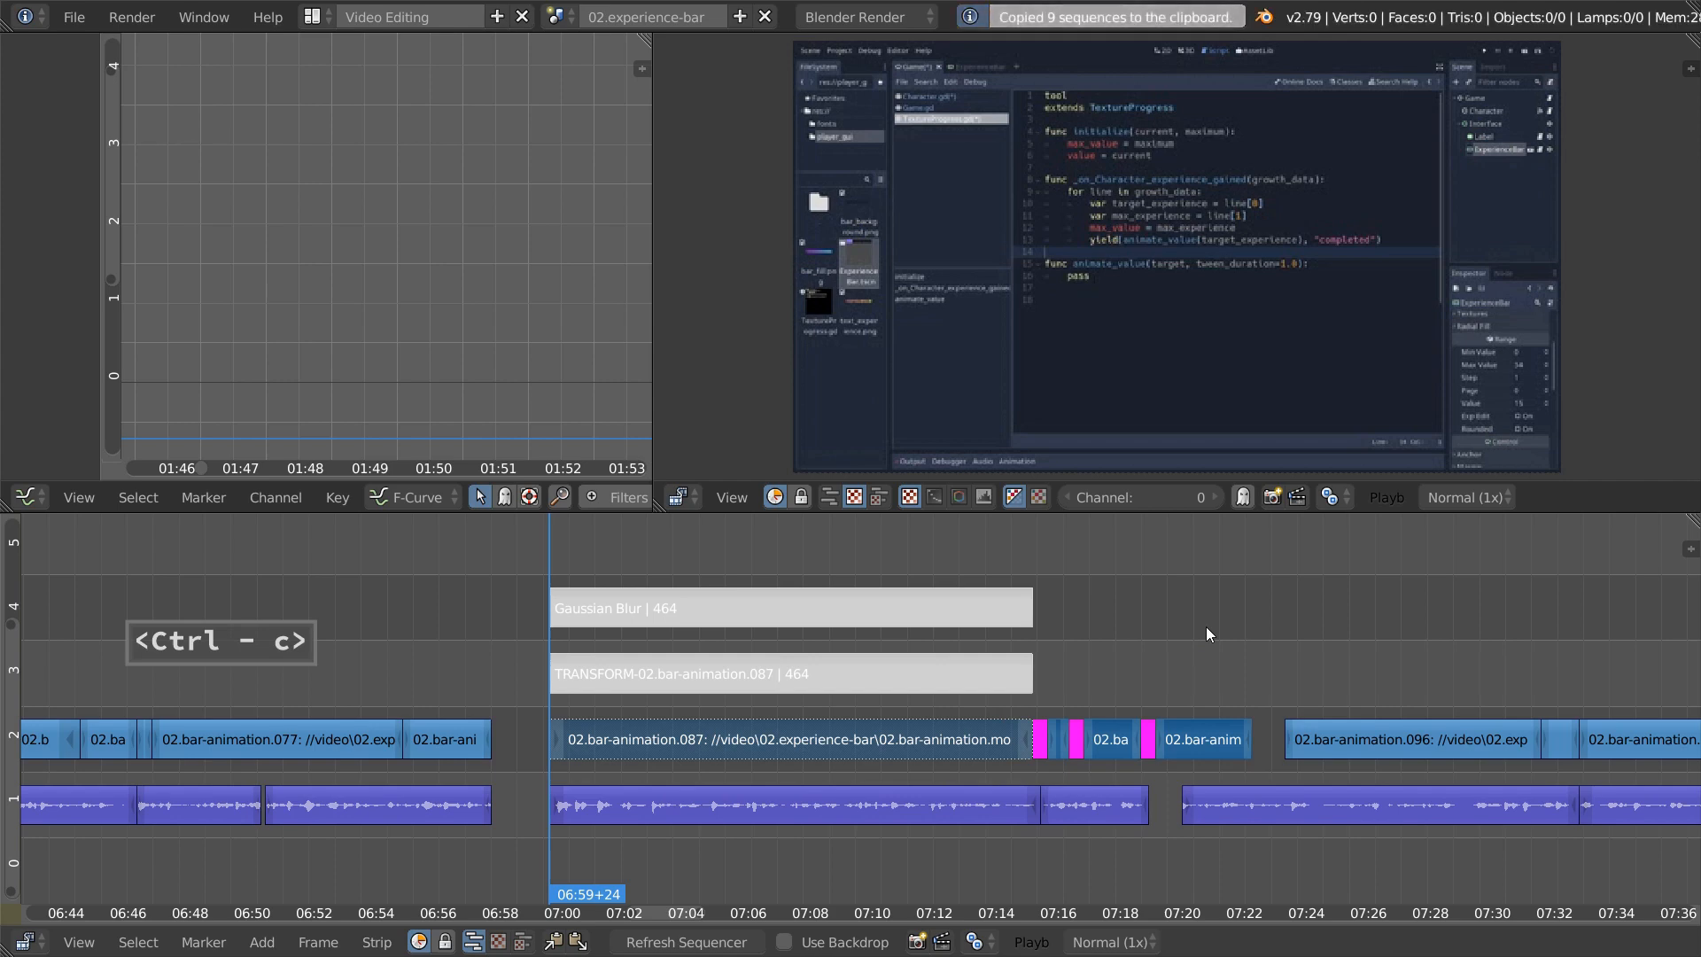
- Place the time cursor at 07:23+27 and paste the copied chain of strips there
drag(1453, 666, 1300, 703)
middle_drag(1475, 703, 924, 803)
key(ctrl+v)
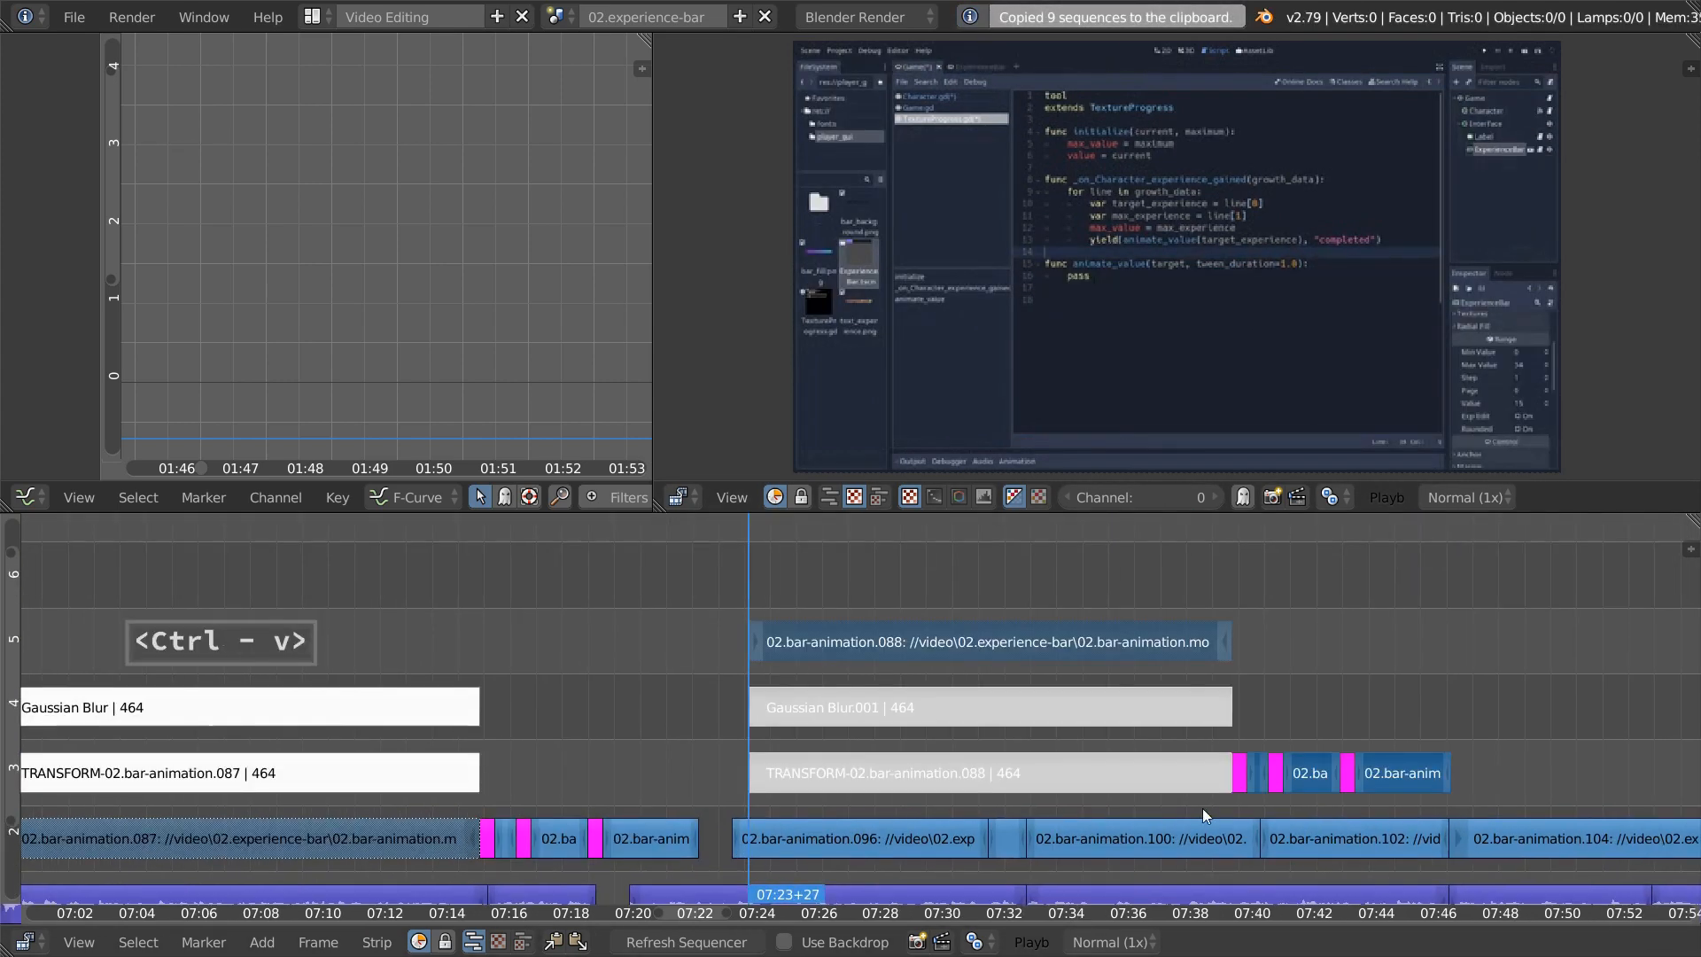
- Move the pasted 02.bar-animation.088 strip down two channels to channel 3, beneath its transform and Gaussian Blur effects
shift+right_click(1008, 773)
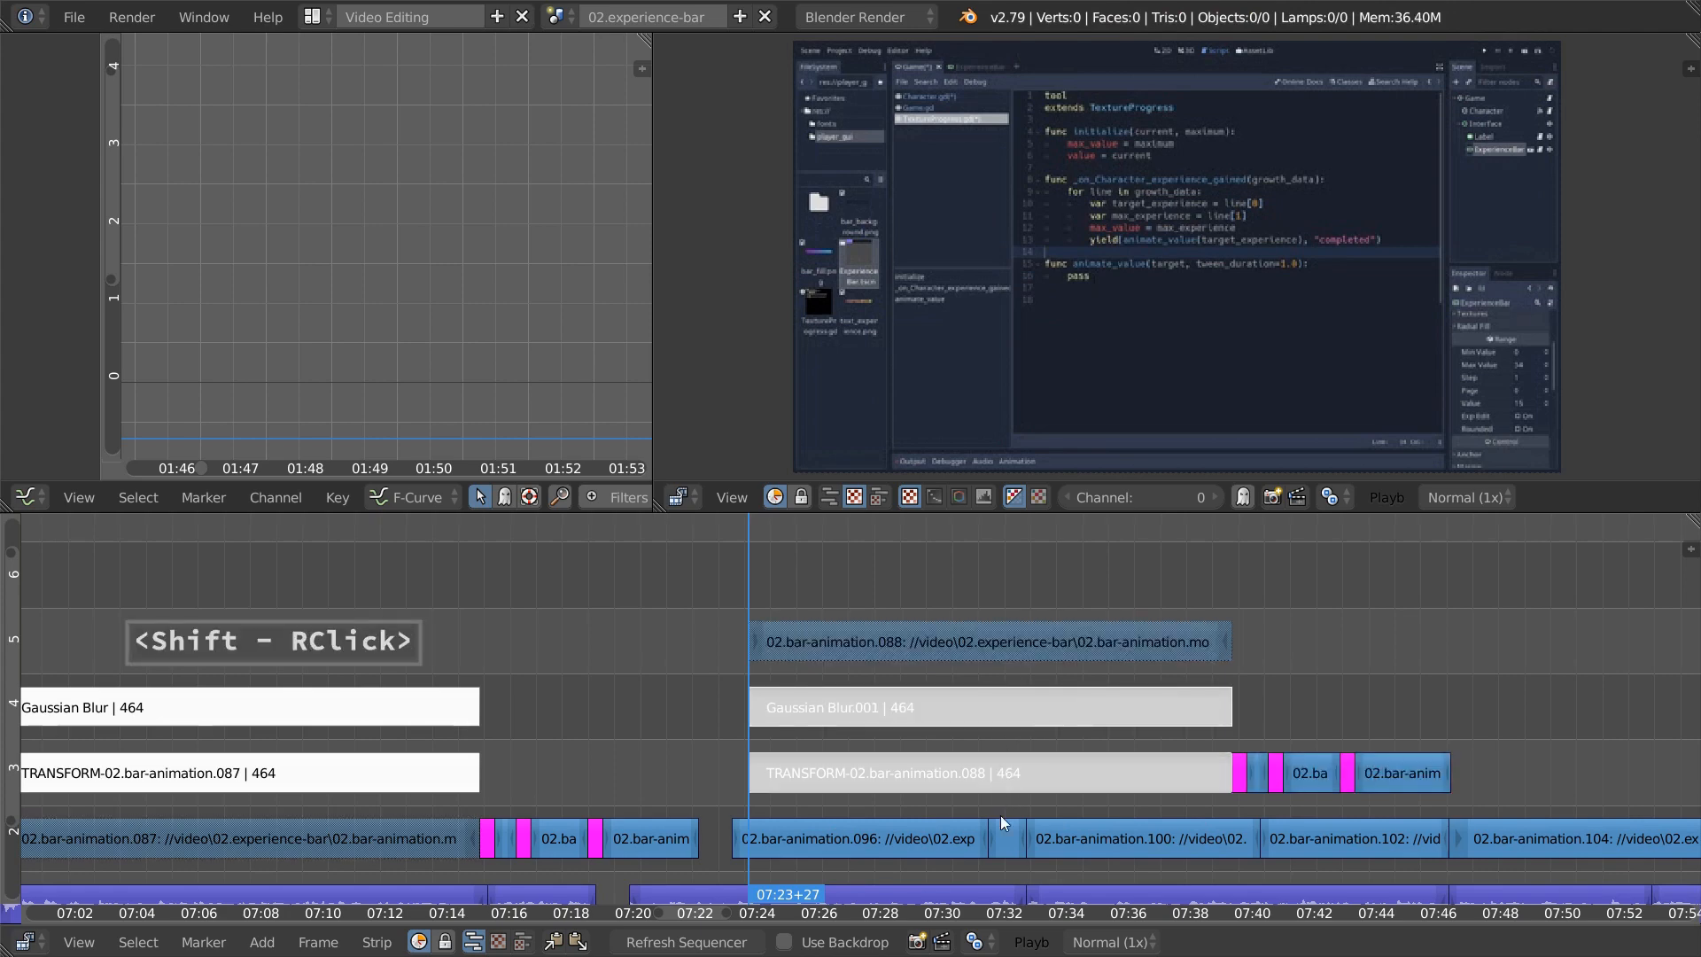
key(g)
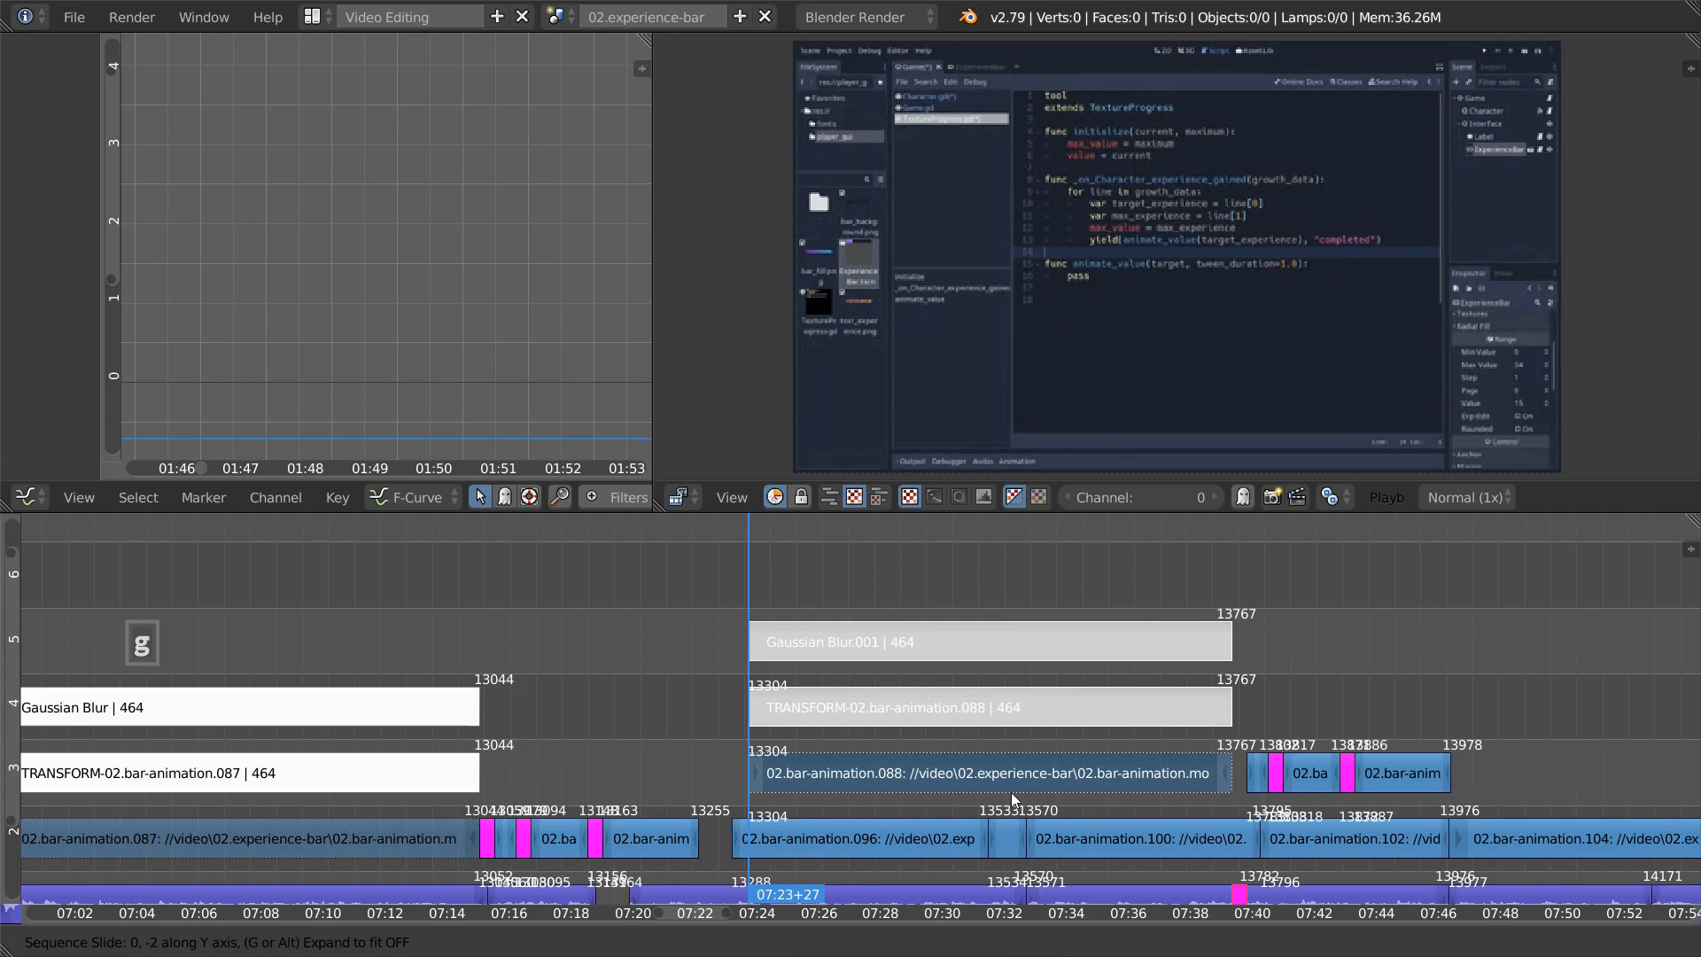
click(1012, 792)
key(Home)
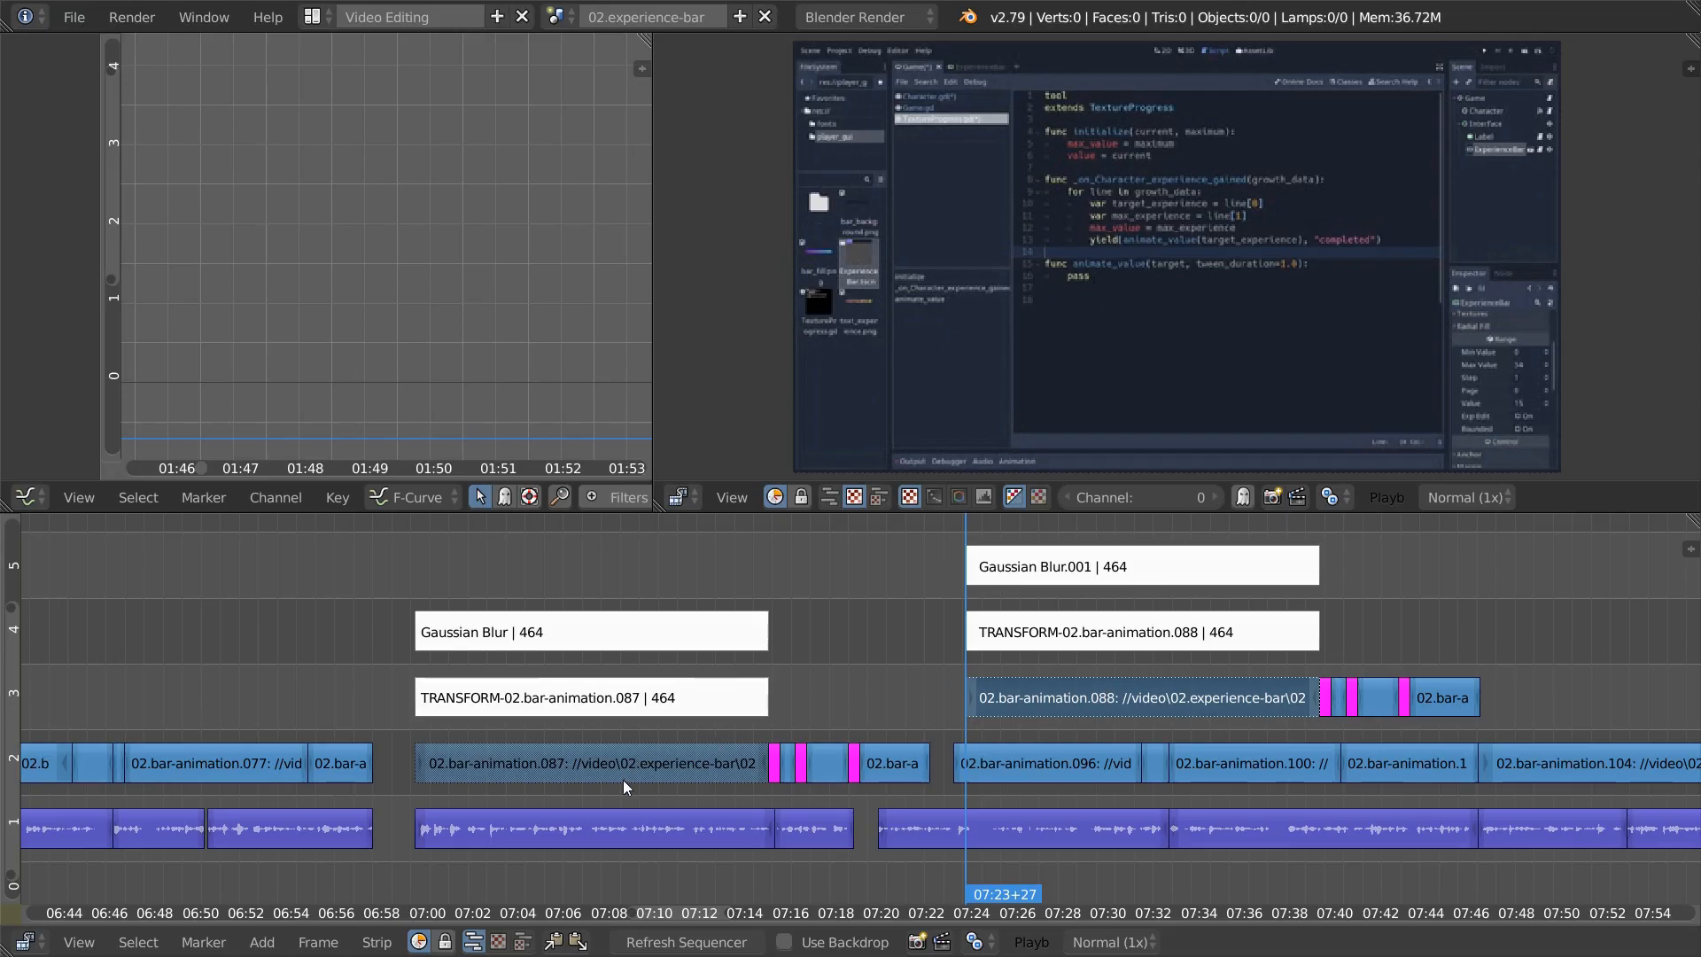
- Select the 02.bar-animation.087 strip and box-select its whole chain of effects, crossfades and following video strips
right_click(624, 770)
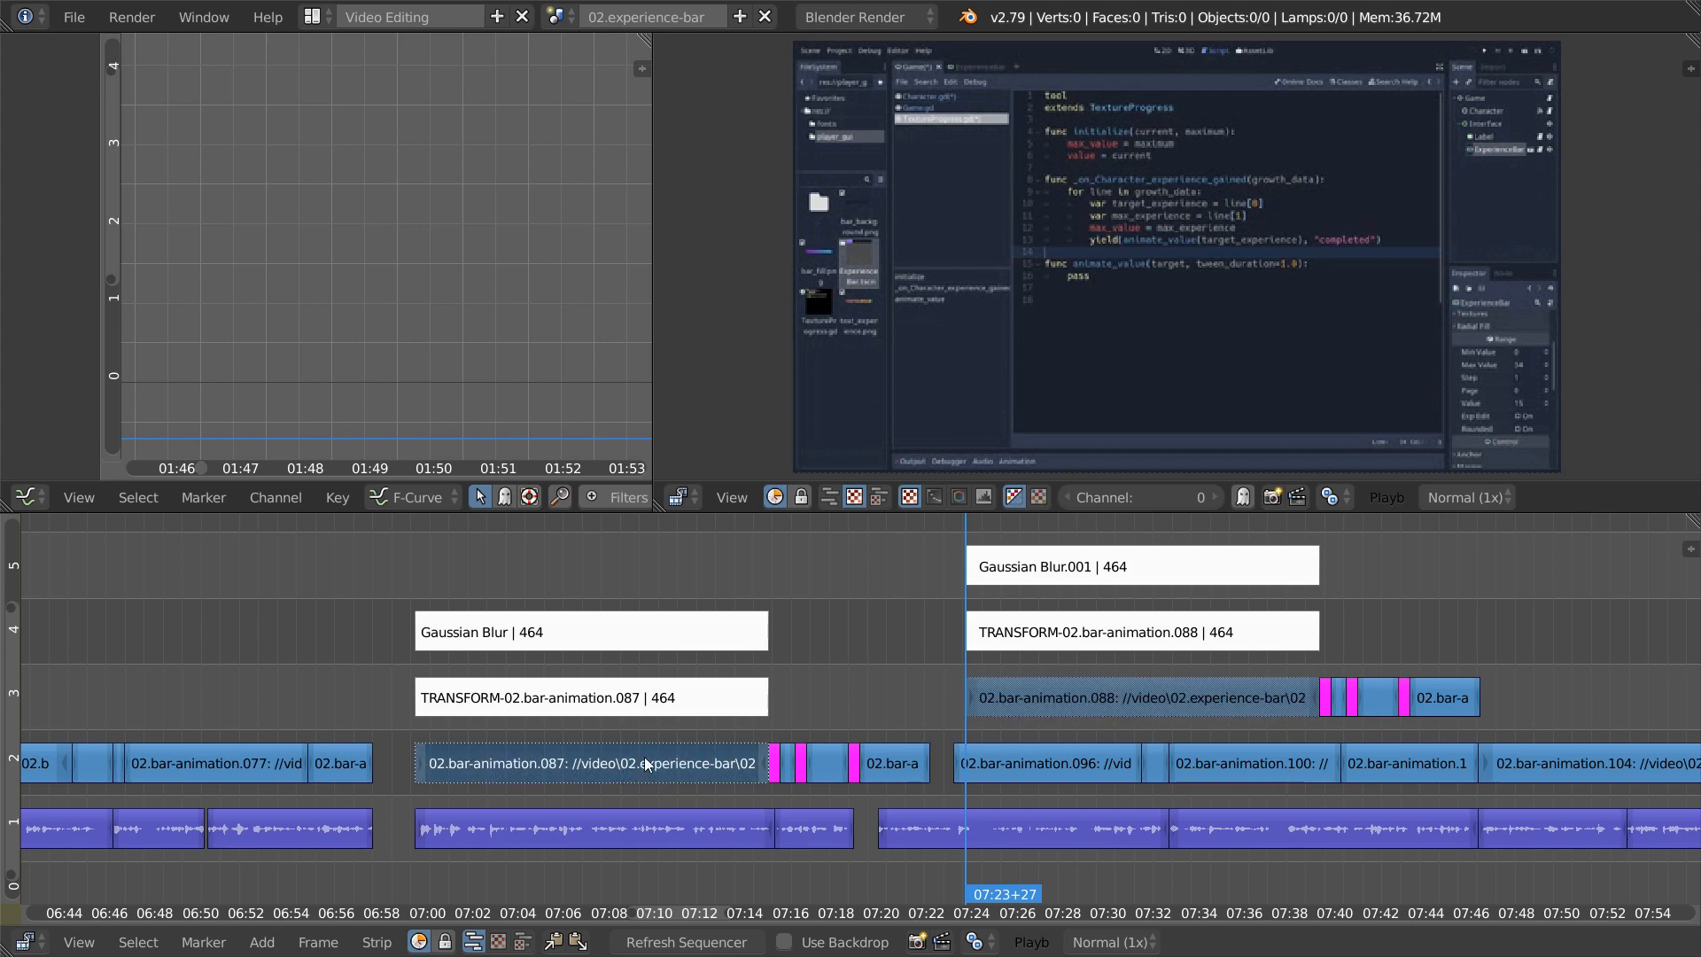
key(b)
drag(439, 557, 923, 780)
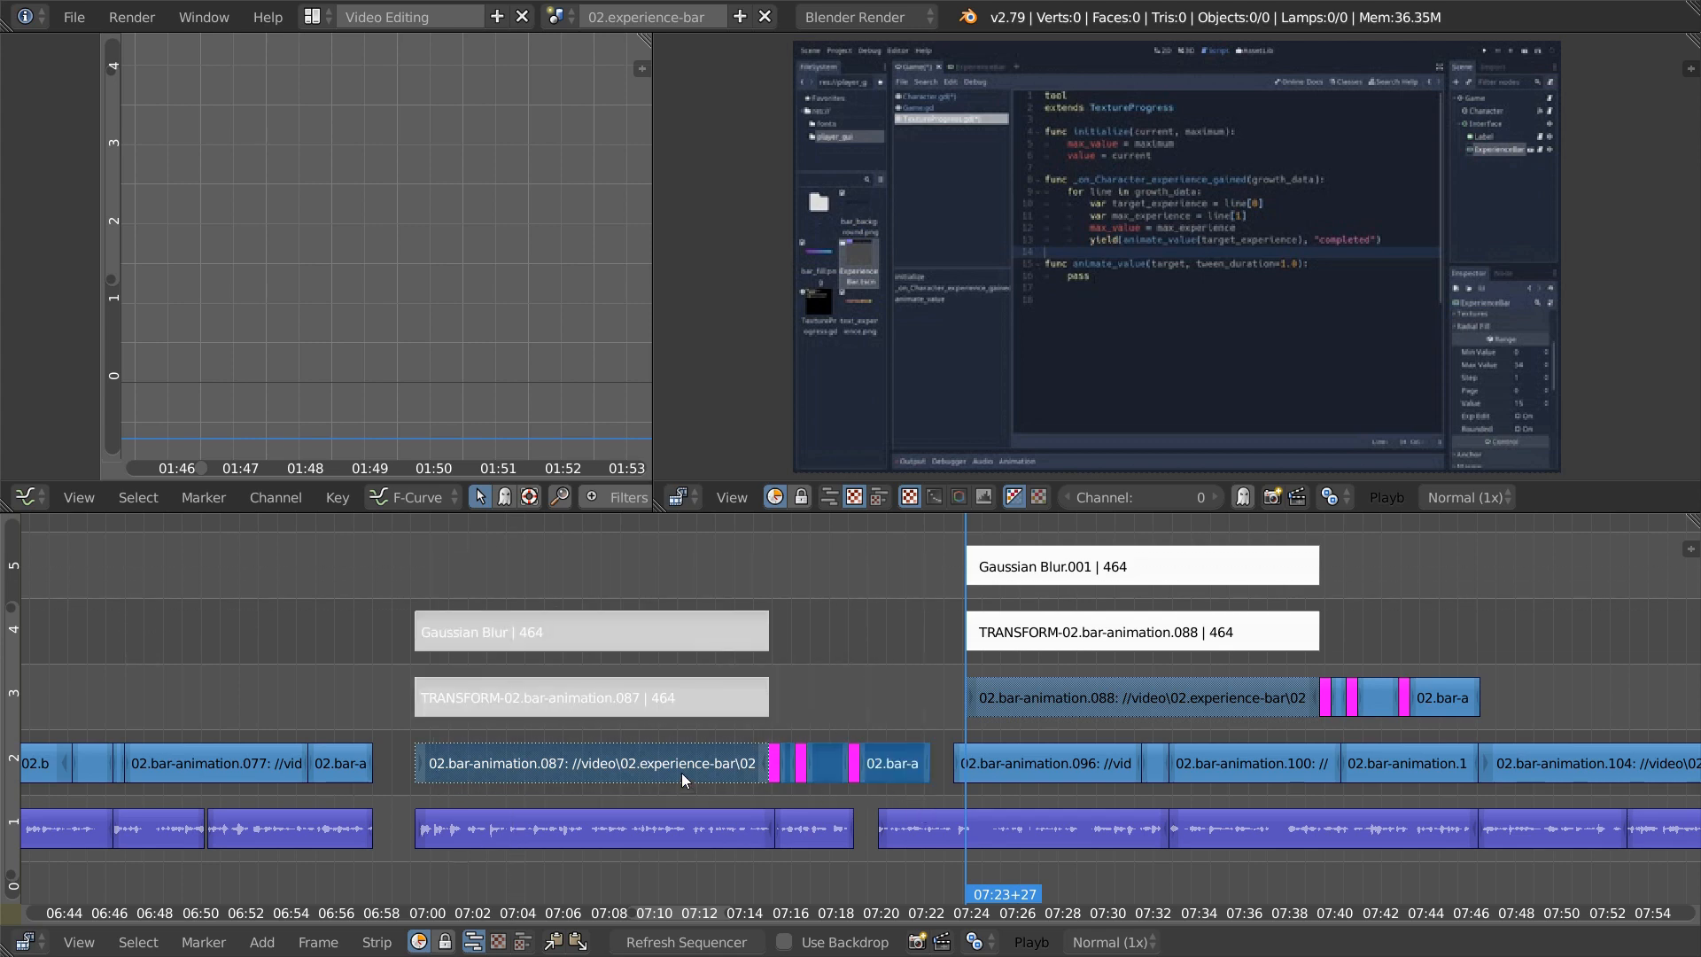
- Bring up Select Related Strips in the operator search, dismiss it without running, and place the time cursor at 07:06+24
key(space)
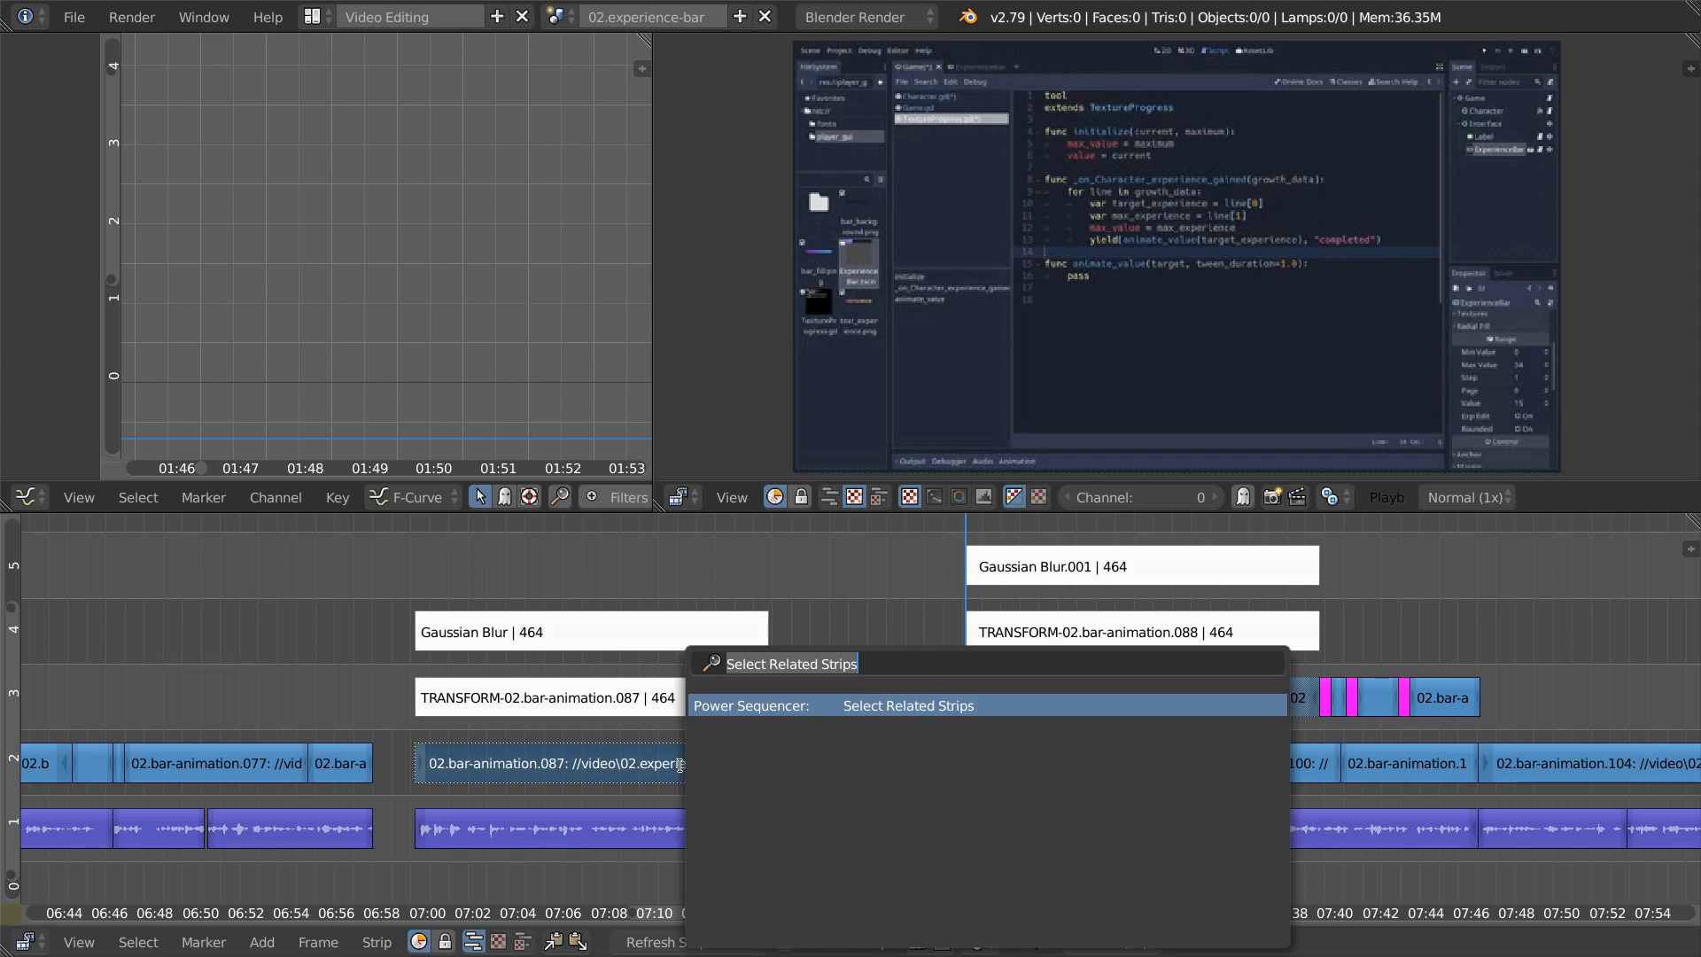
key(Escape)
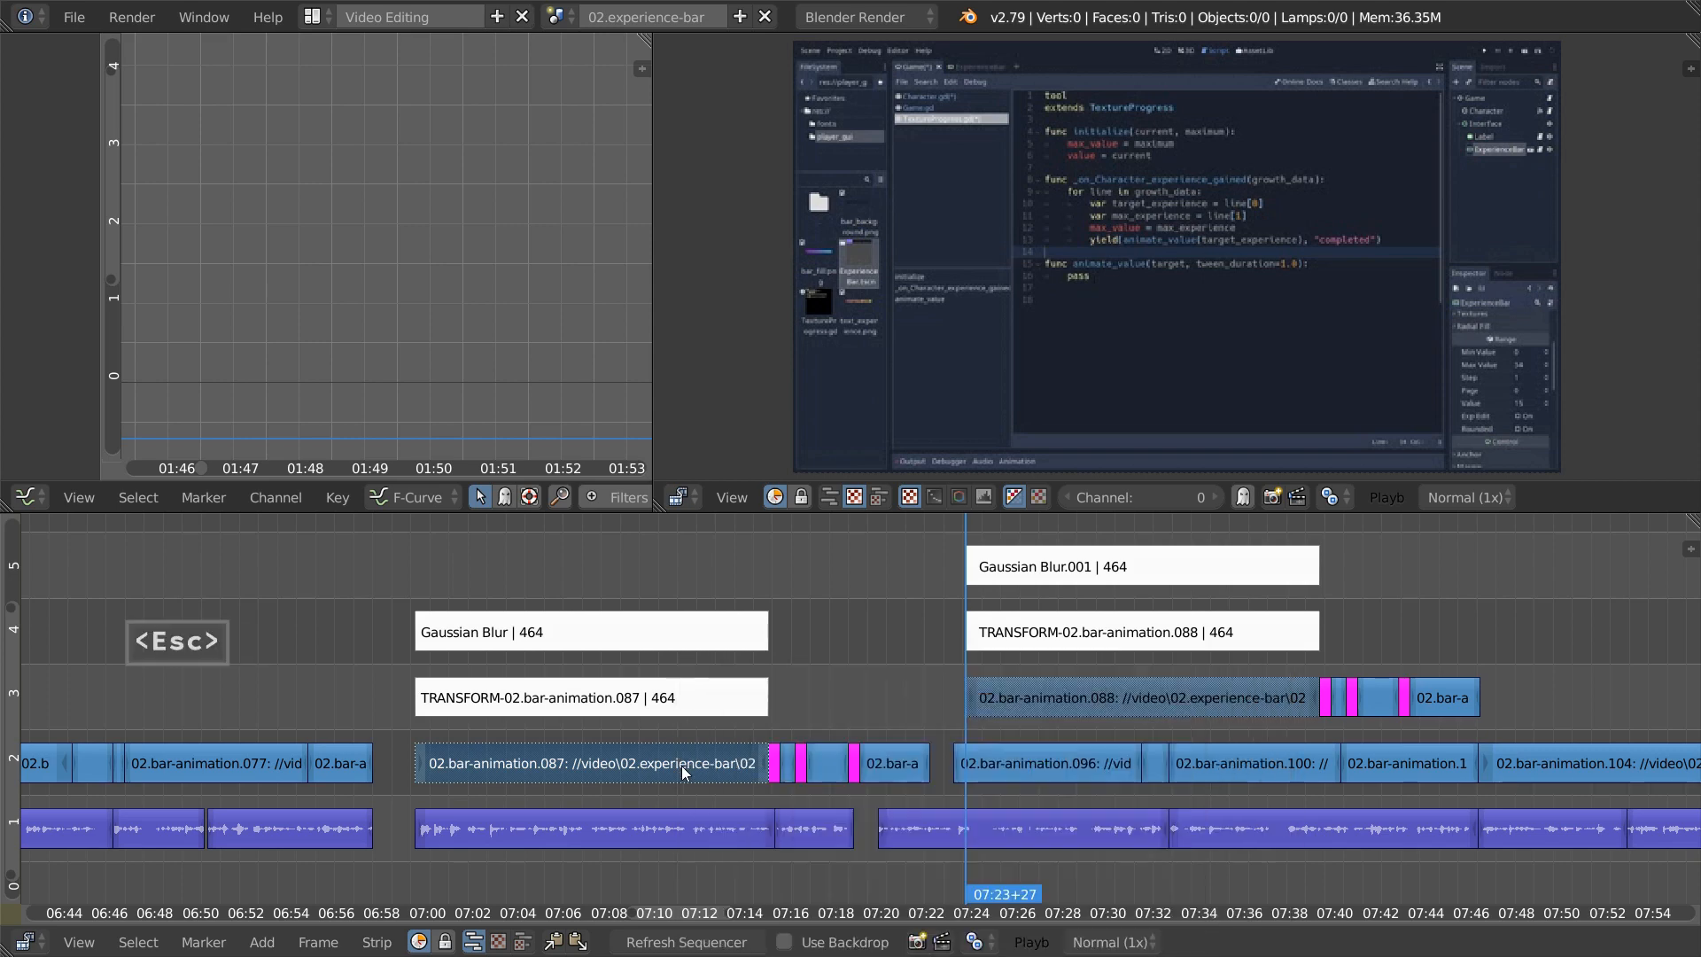
click(575, 593)
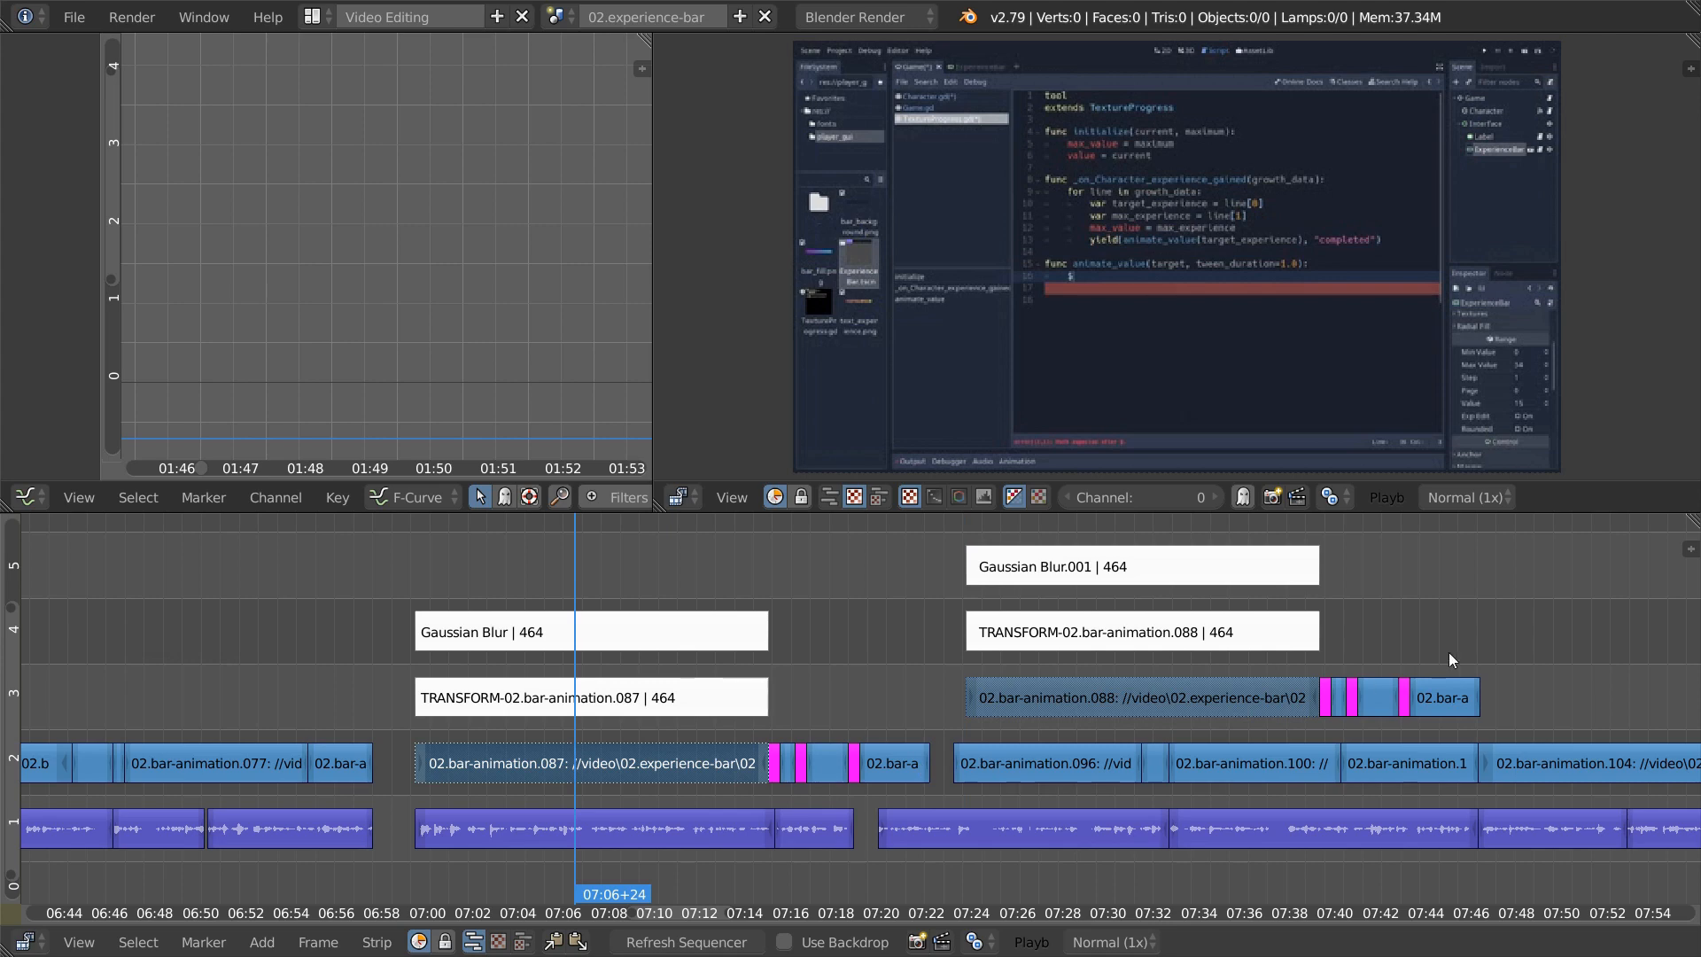